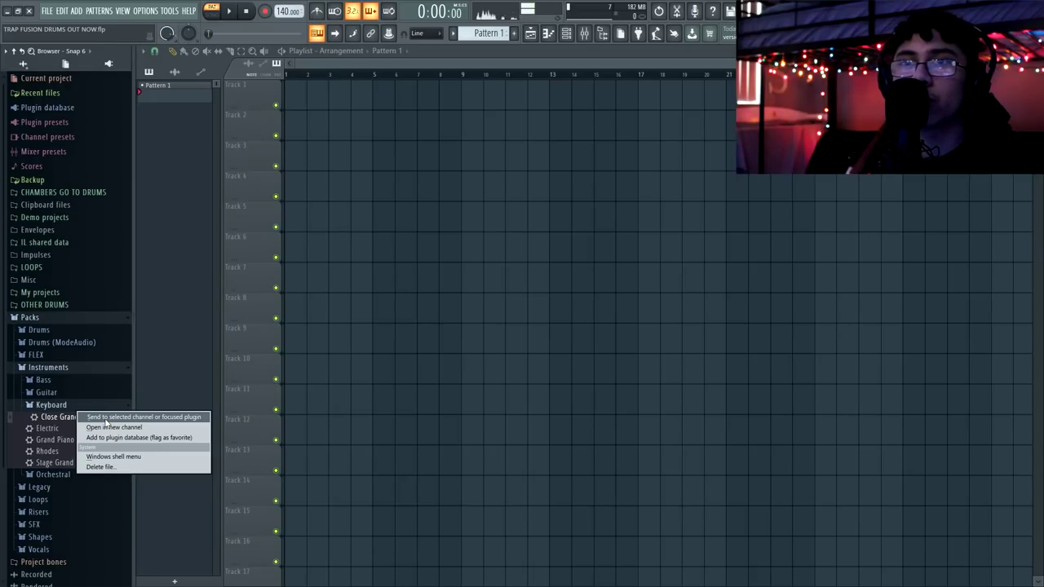
Load the Close Grand keyboard preset into the selected channel and draw a two-bar F4 note from bar 1 at 50% velocity
left_click(105, 419)
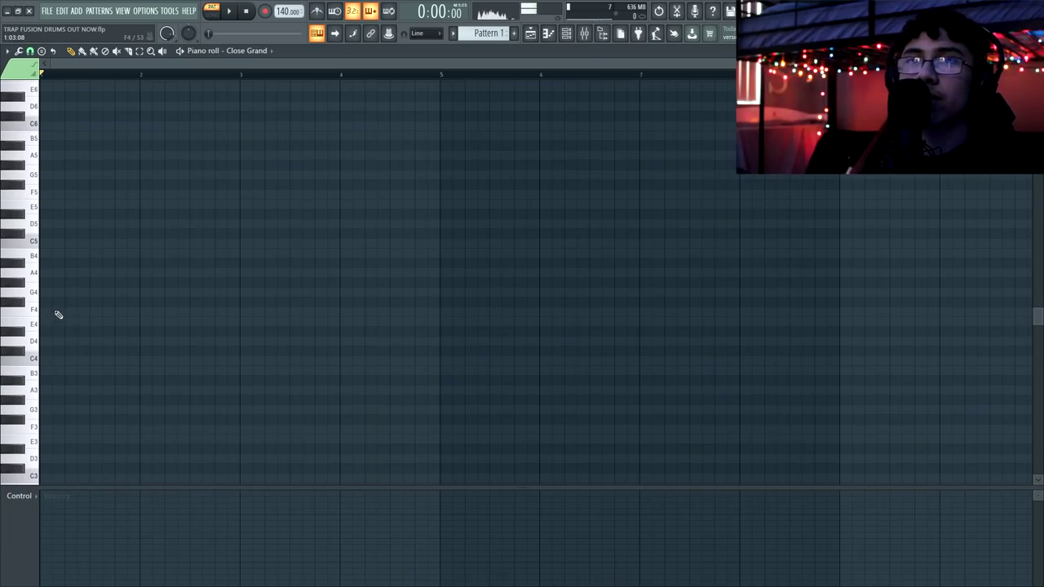
left_click(40, 311)
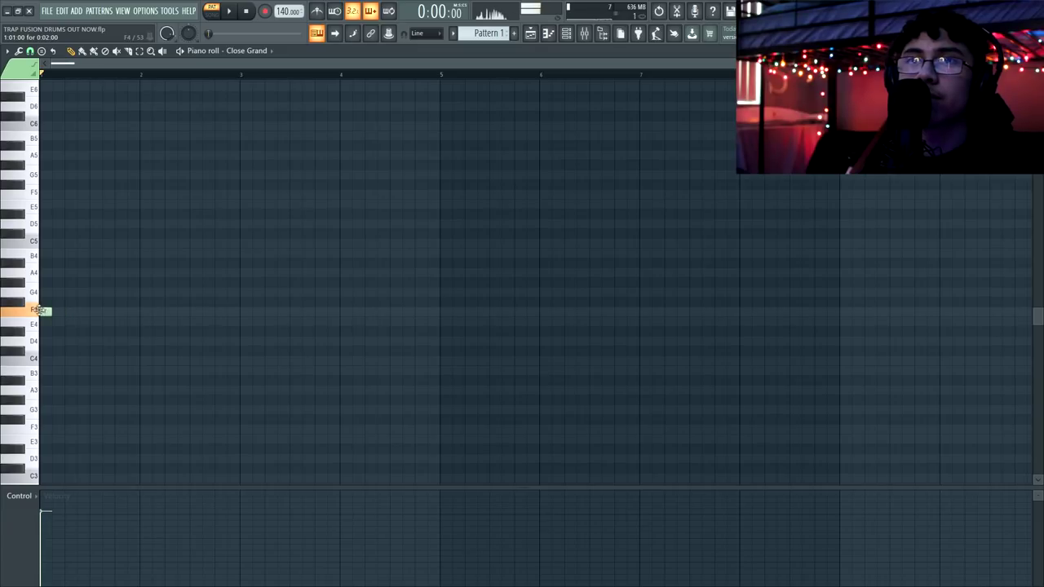
left_click_drag(53, 311, 252, 311)
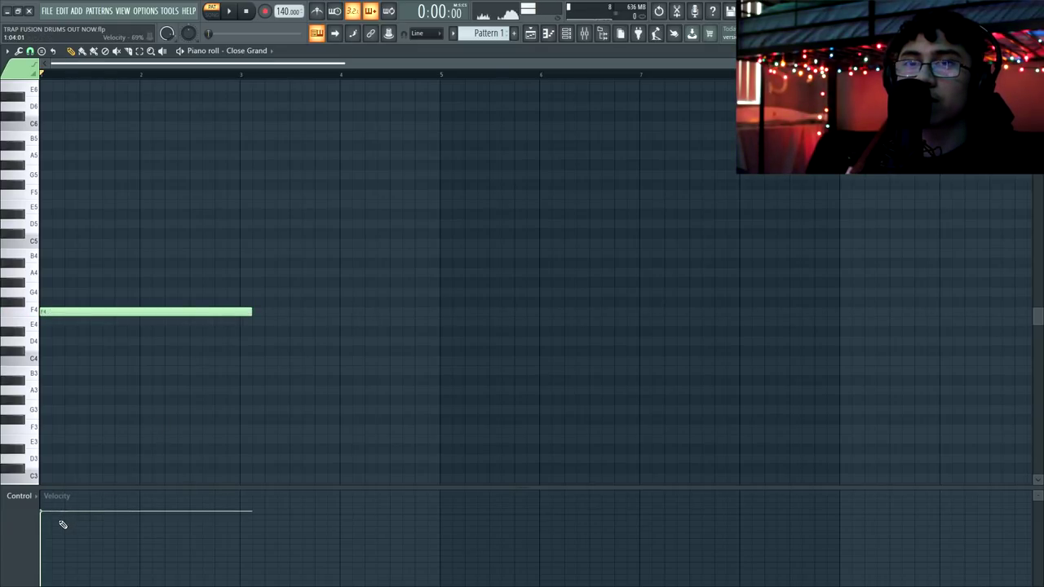
left_click_drag(54, 521, 58, 539)
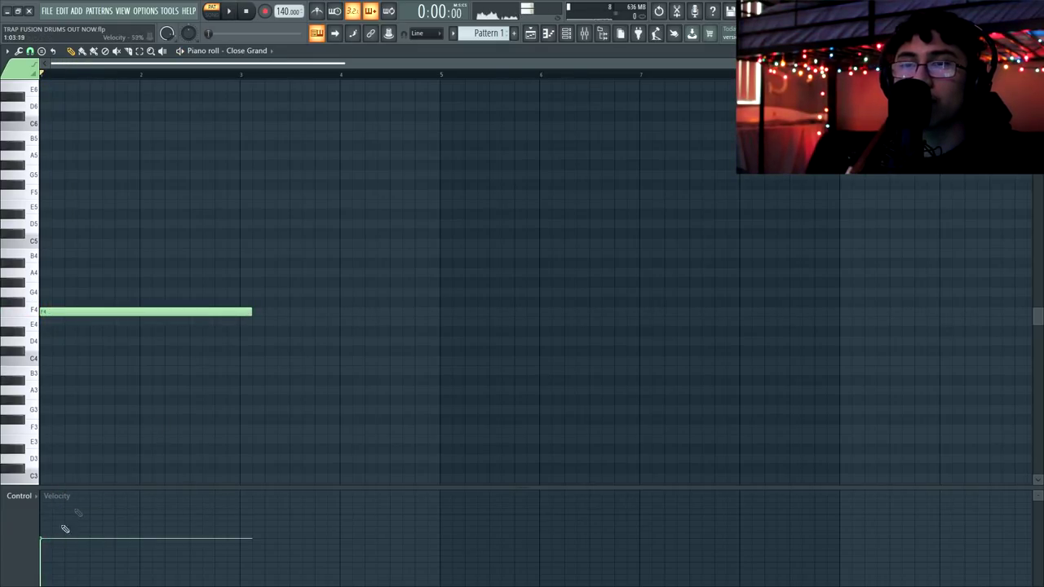
left_click_drag(251, 313, 239, 312)
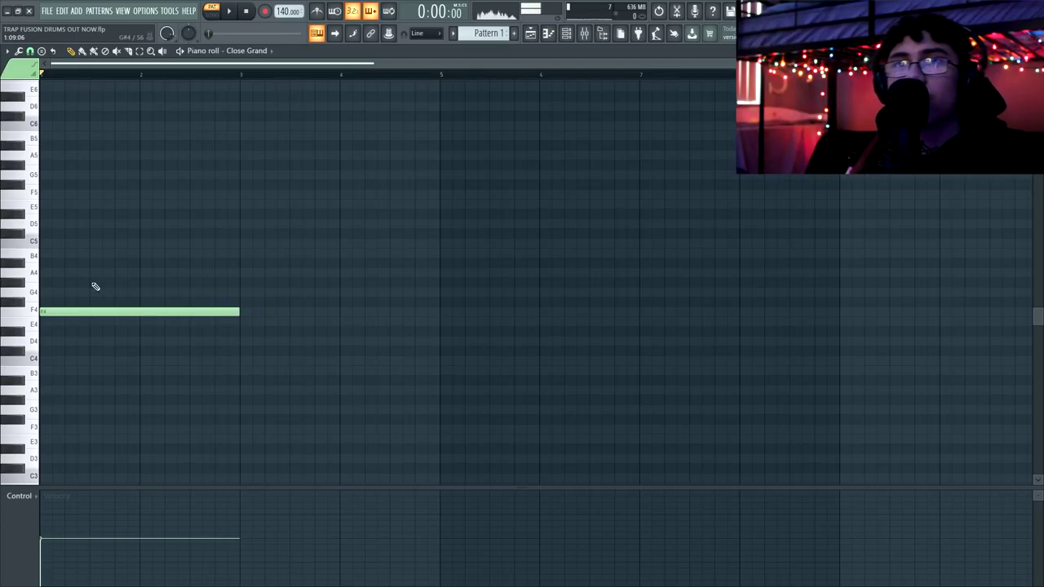
Add two-bar A4 and C5 notes above the F4 to build a triad, and play it back
left_click(51, 274)
left_click(41, 243)
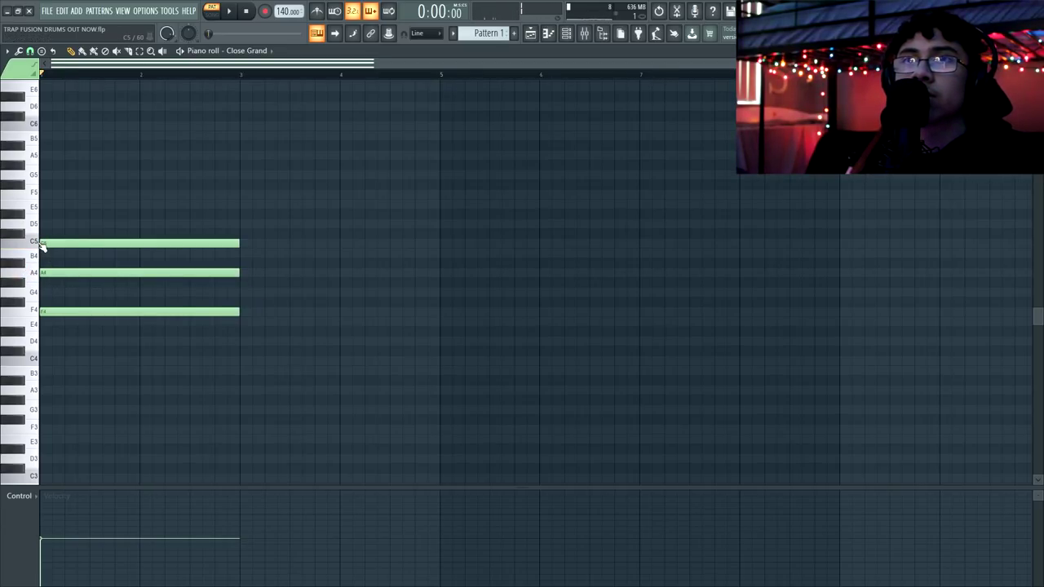
key("space")
key("space")
Highlight the triad's C5, A4 and F4 notes as a group and individually
left_click_drag(195, 205, 184, 243)
left_click(208, 348, "ctrl")
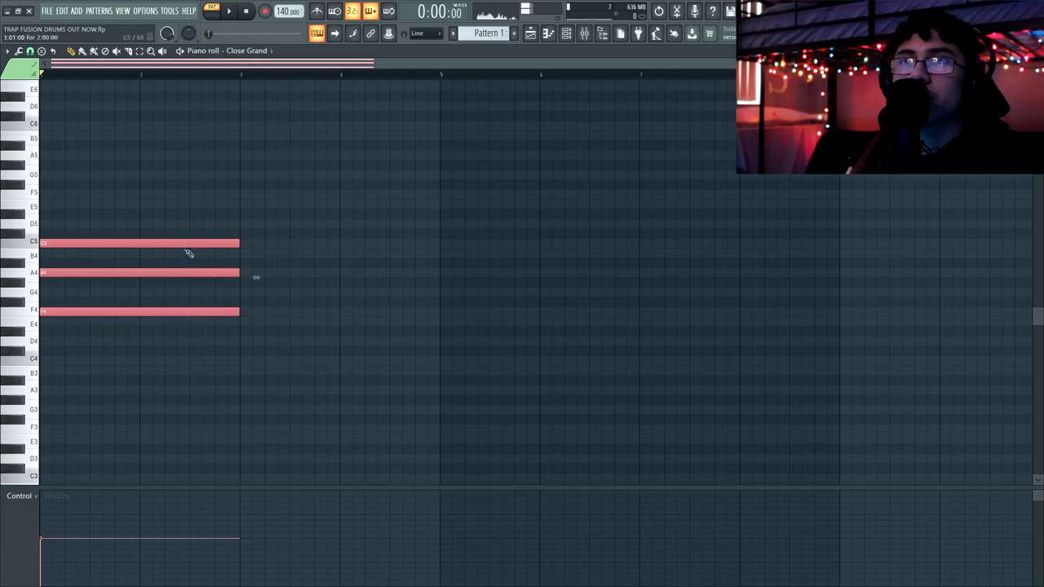
left_click_drag(267, 231, 183, 258)
left_click_drag(252, 296, 184, 322)
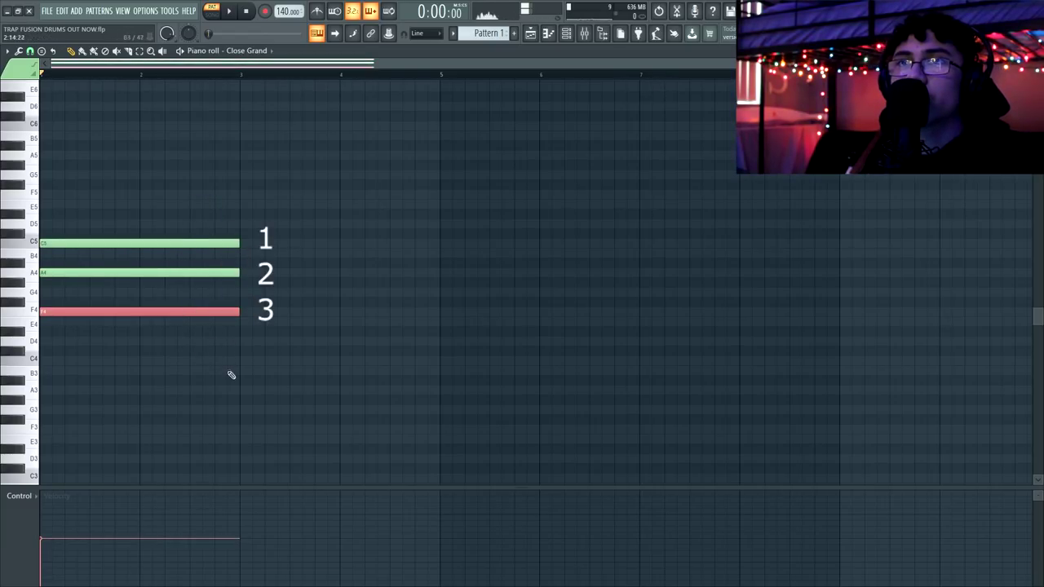
left_click(231, 371, "ctrl")
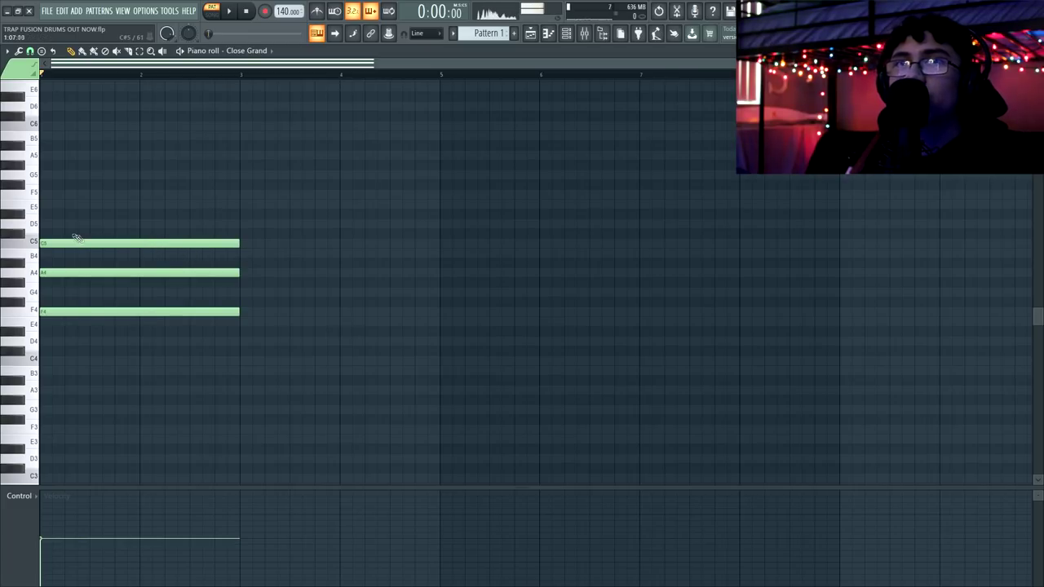
Add a two-bar E5 note on top of the triad and play back the four-note chord
left_click(42, 203)
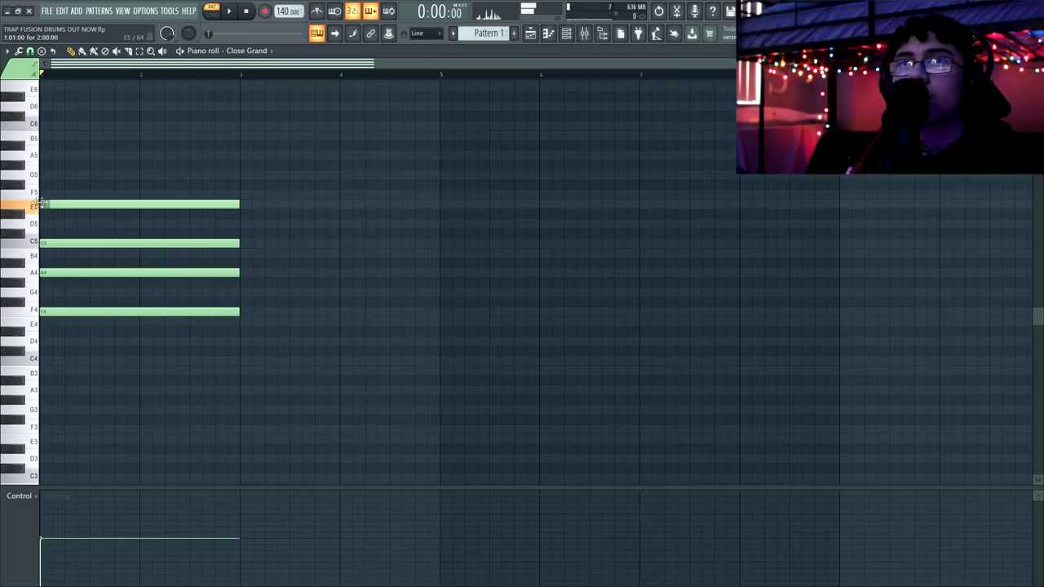
key("space")
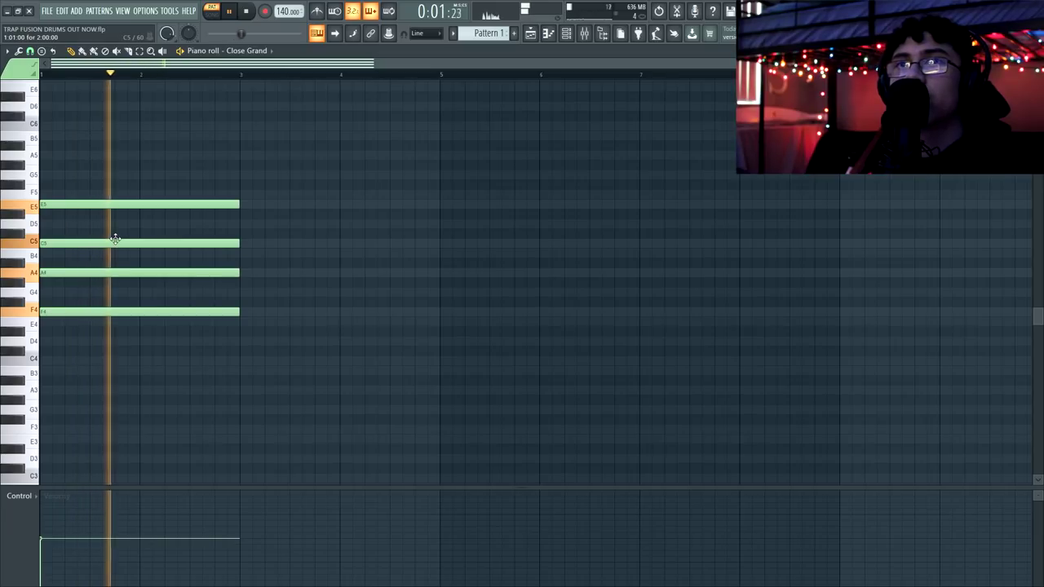
key("space")
Examine the four-note chord by highlighting all its notes, the lower triad, and the E5 note on its own
left_click_drag(272, 161, 141, 375)
left_click(279, 330, "ctrl")
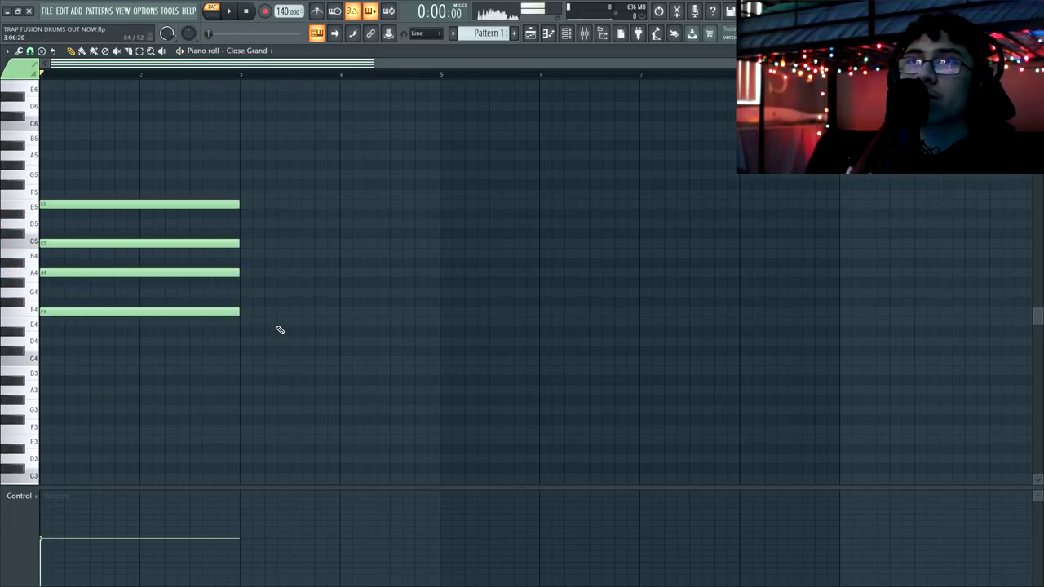
left_click_drag(249, 229, 205, 322)
left_click(288, 328, "ctrl")
left_click_drag(250, 246, 220, 194)
left_click(277, 287, "ctrl")
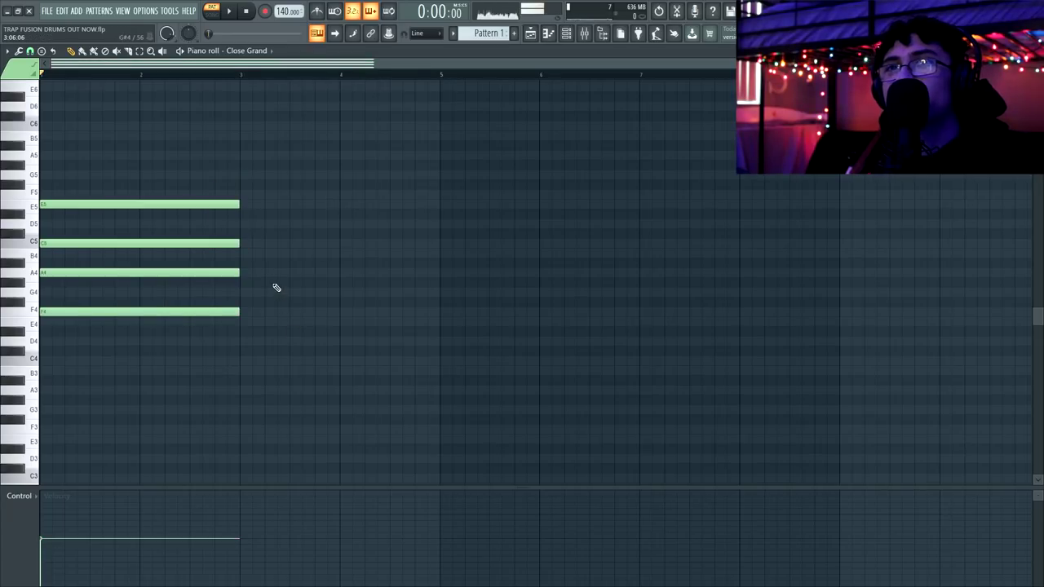
left_click_drag(290, 247, 162, 337)
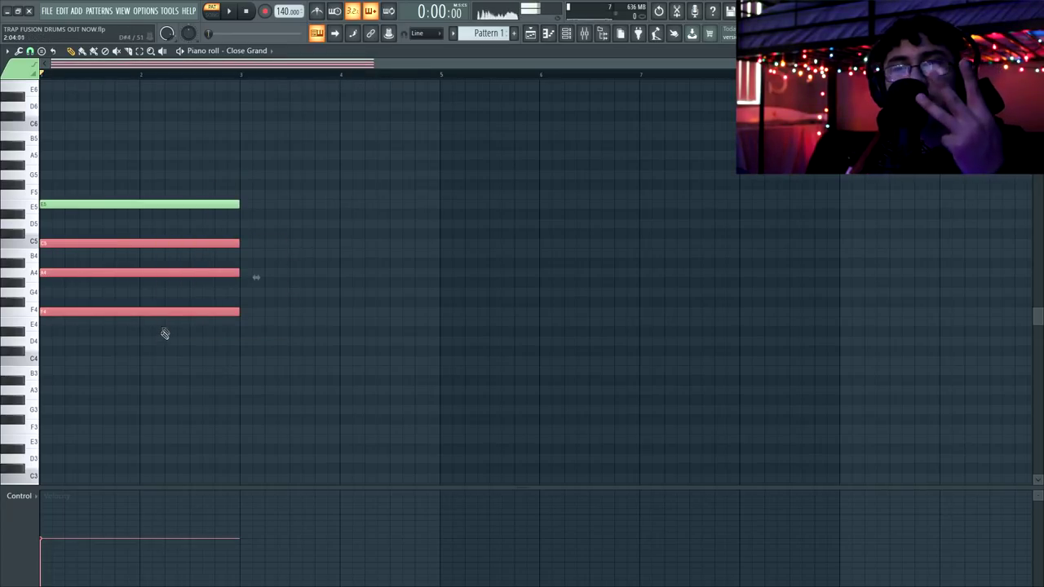
left_click_drag(276, 202, 274, 238)
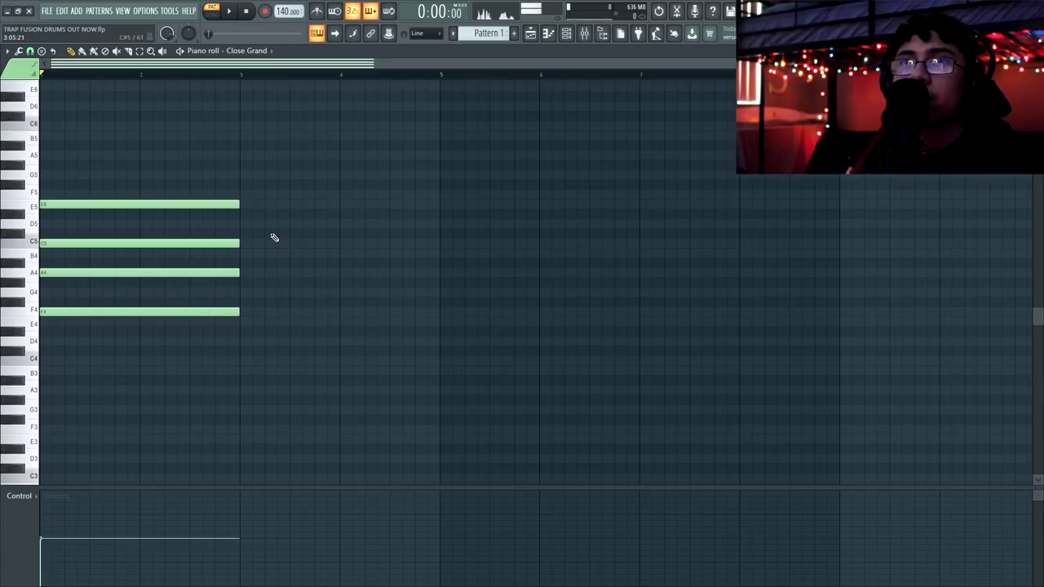
left_click_drag(185, 227, 181, 196)
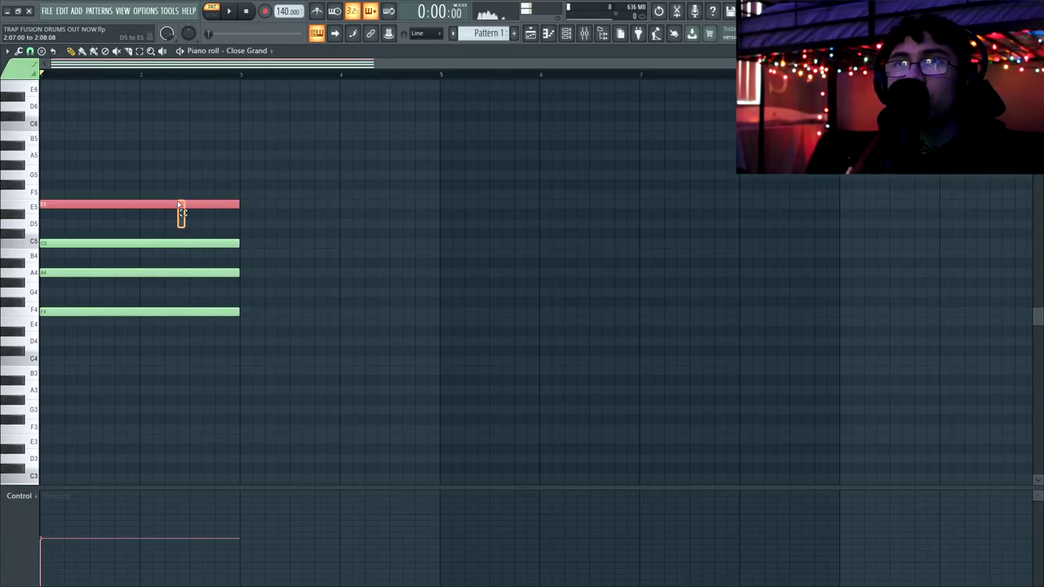
left_click(87, 335, "ctrl")
left_click_drag(79, 217, 135, 180, "ctrl")
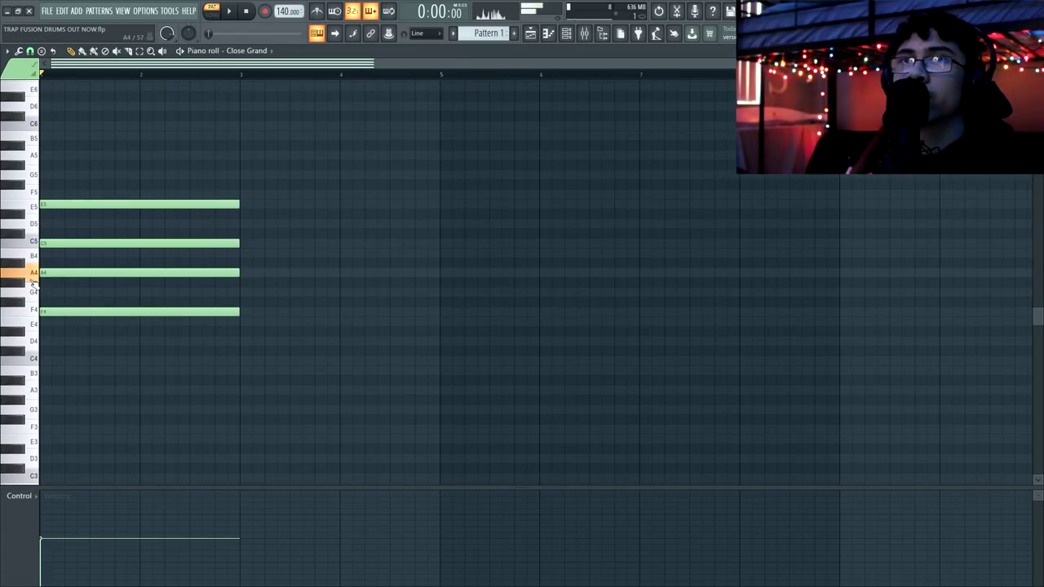
left_click(65, 276)
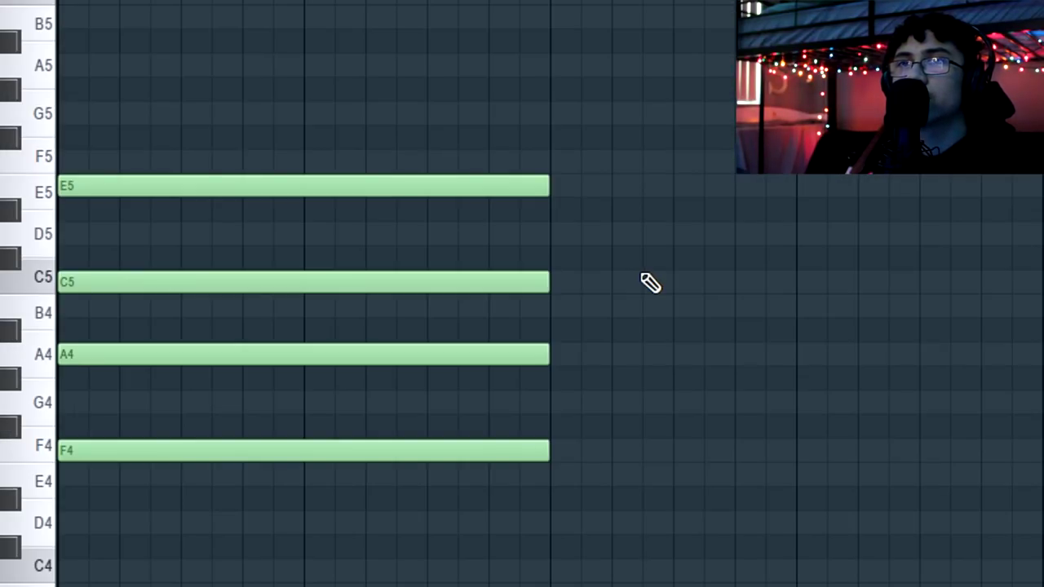
left_click(232, 243)
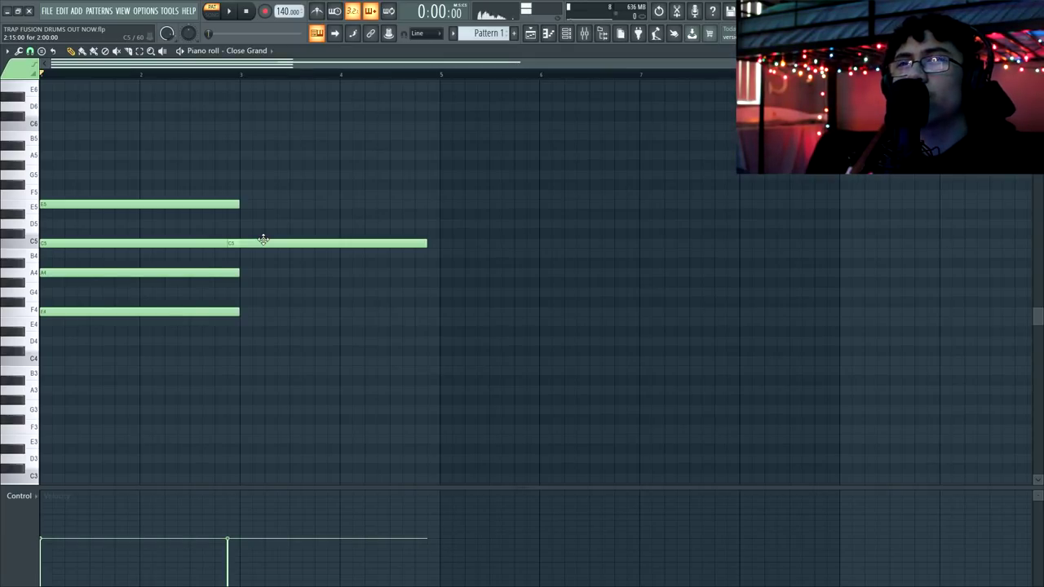
right_click(263, 240)
Review the individual chord tones from F4 up to E5, and highlight the complete chord
left_click_drag(263, 241, 145, 250)
left_click(262, 228, "ctrl")
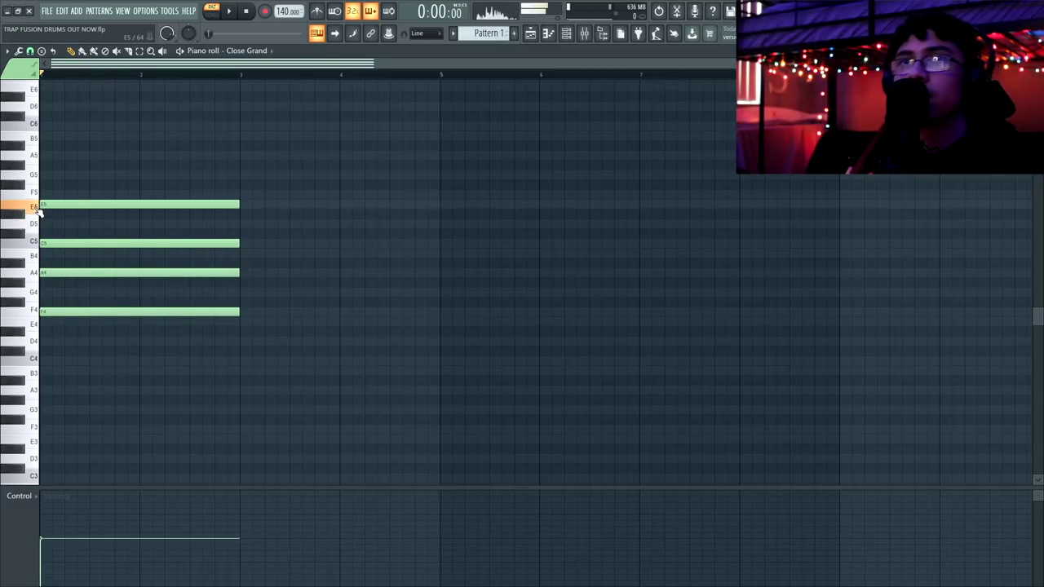
left_click_drag(276, 197, 196, 210)
left_click(280, 291, "ctrl")
left_click_drag(246, 311, 196, 319)
left_click(254, 285, "ctrl")
left_click_drag(253, 282, 184, 271)
left_click_drag(252, 241, 204, 250)
left_click(261, 229, "ctrl")
left_click_drag(256, 214, 194, 201)
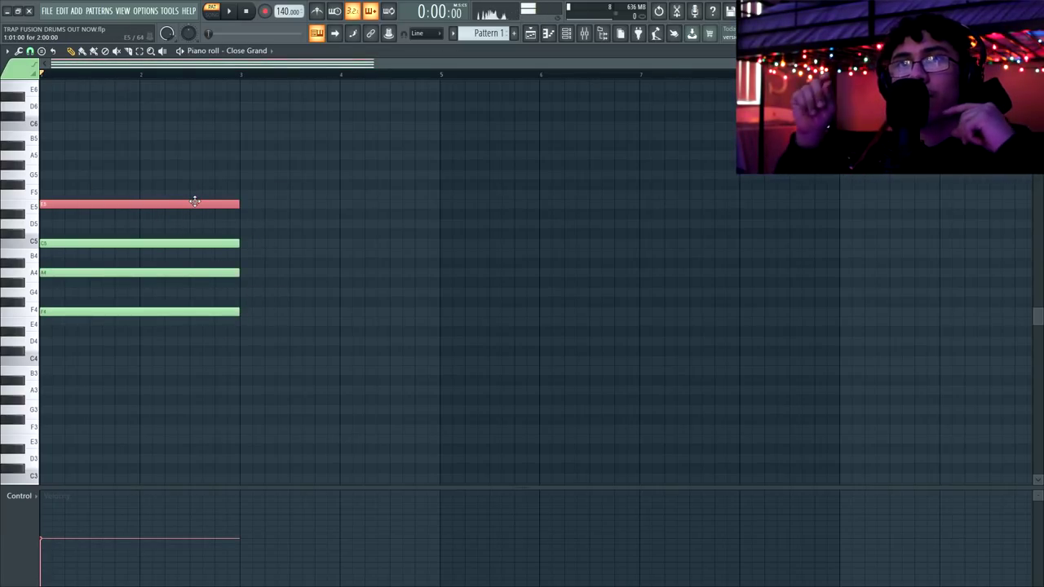
left_click(231, 214, "ctrl")
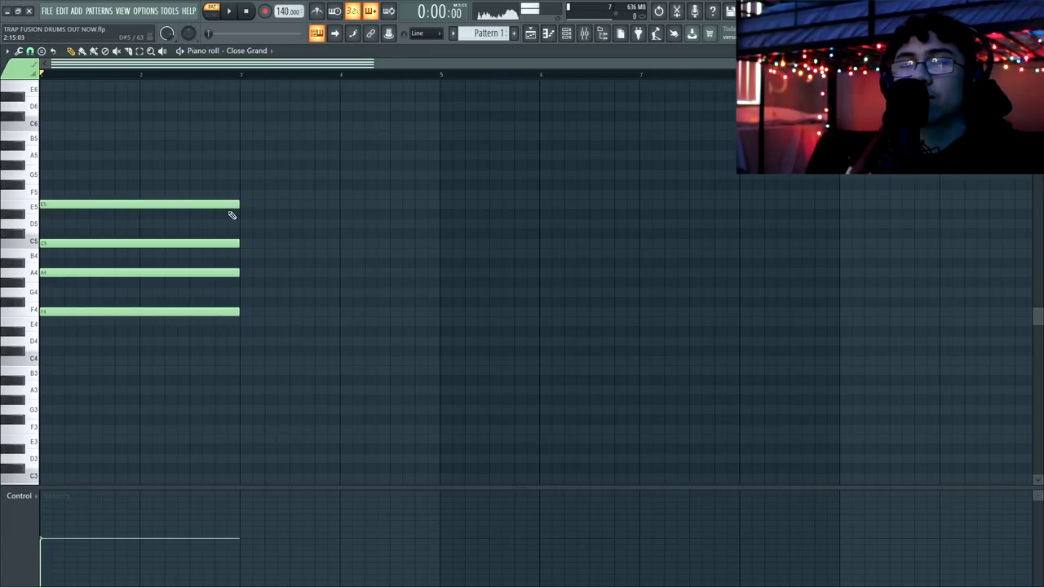
left_click_drag(207, 163, 209, 377)
left_click(220, 365, "ctrl")
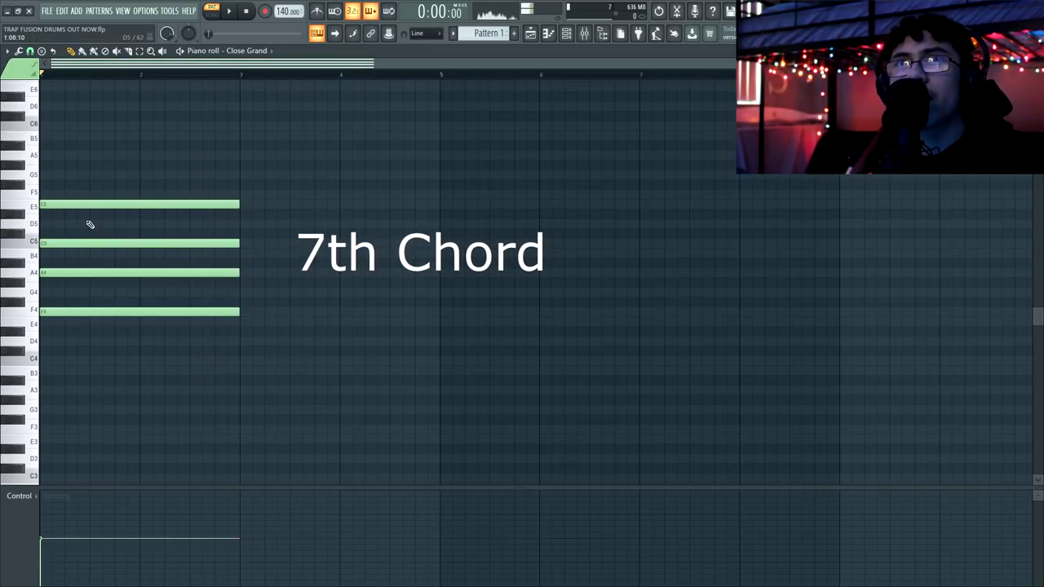
Try a two-bar G5 note on top of the chord, play it back, and remove the note again
left_click(57, 174)
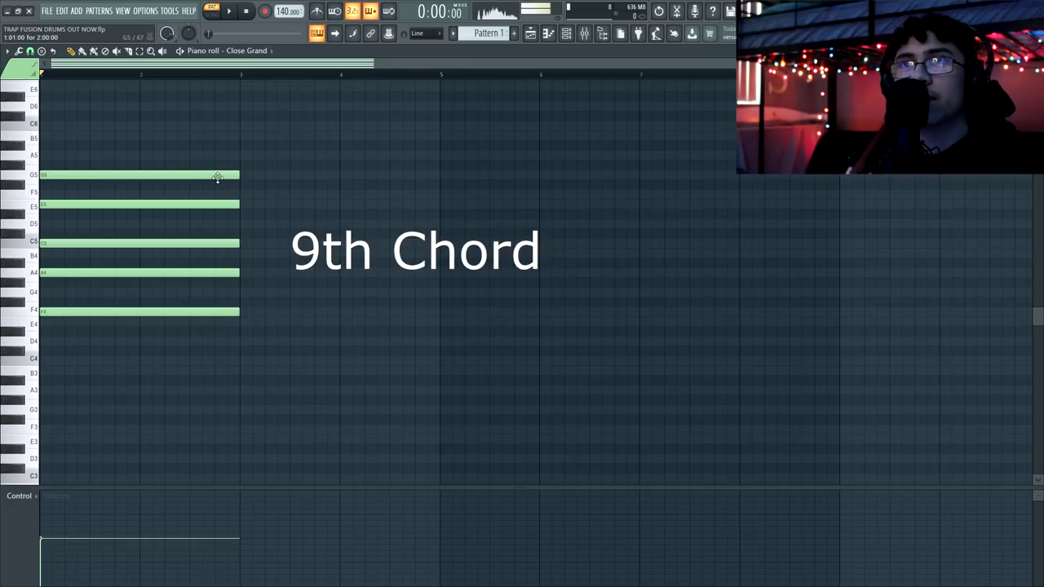
left_click_drag(251, 177, 195, 179)
left_click(271, 167, "ctrl")
key("space")
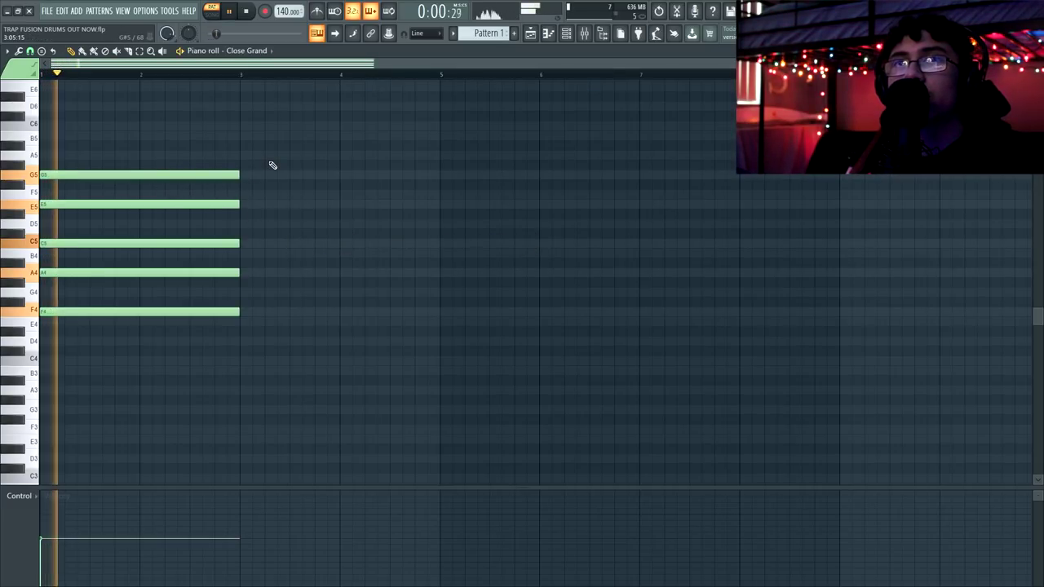
key("space")
right_click(229, 176)
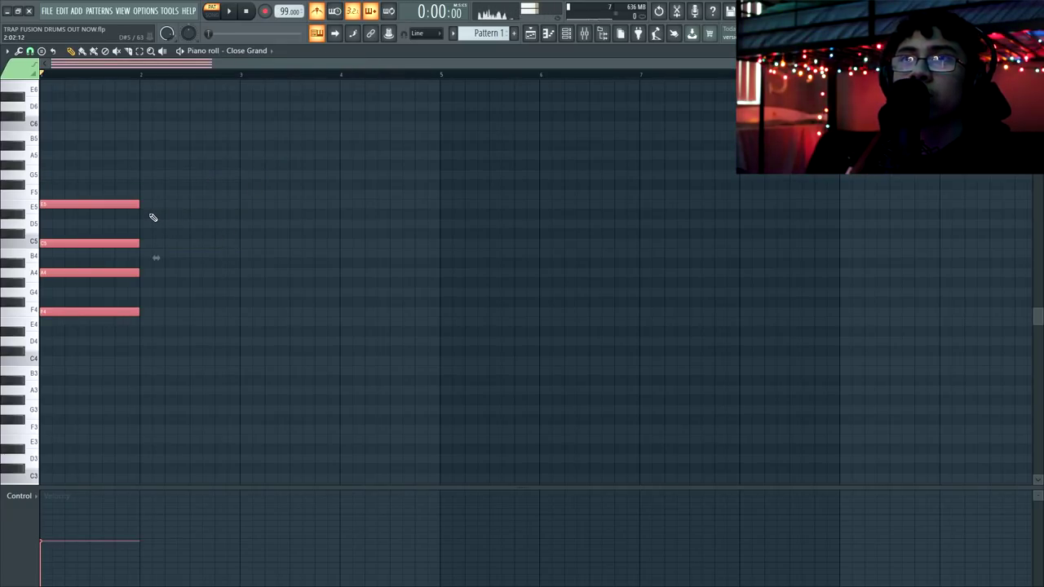
Duplicate the one-bar chord into bar 2 and transpose the copy down one semitone
left_click_drag(79, 203, 159, 192)
left_click_drag(189, 153, 210, 362)
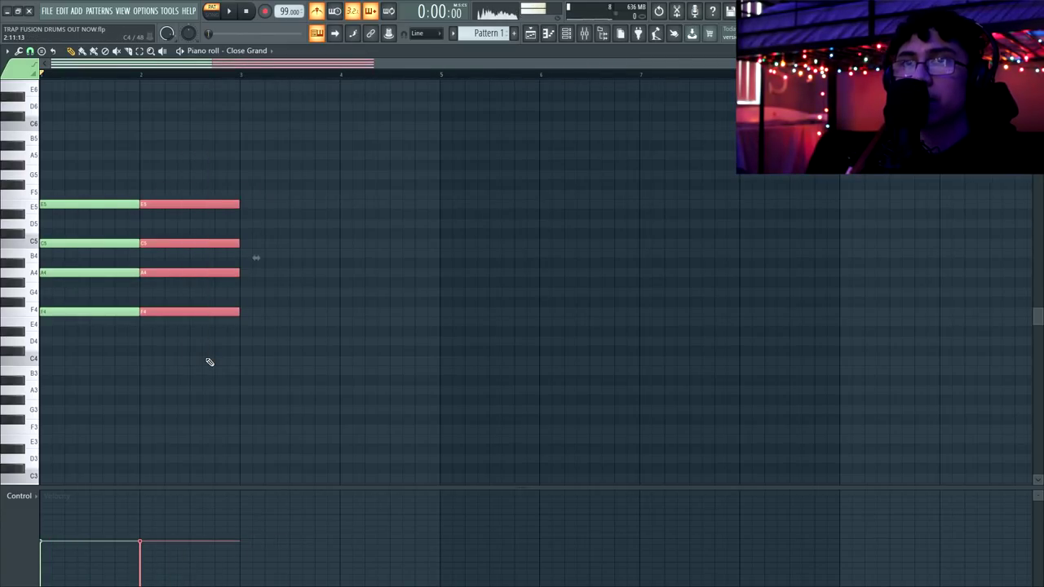
key("shift+Down")
key("ctrl+d")
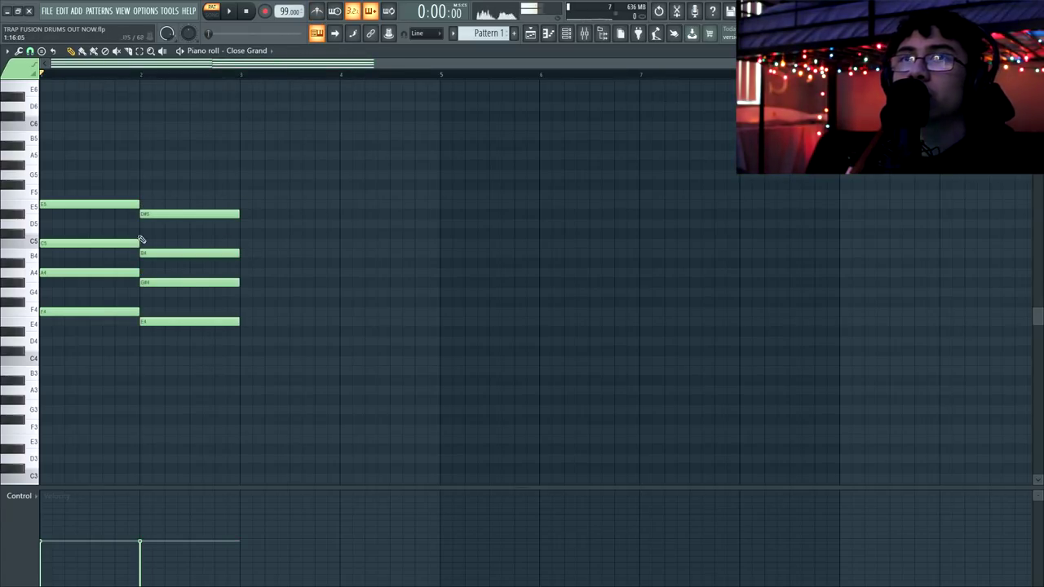
Play back the two-chord progression across bars 1 and 2
key("space")
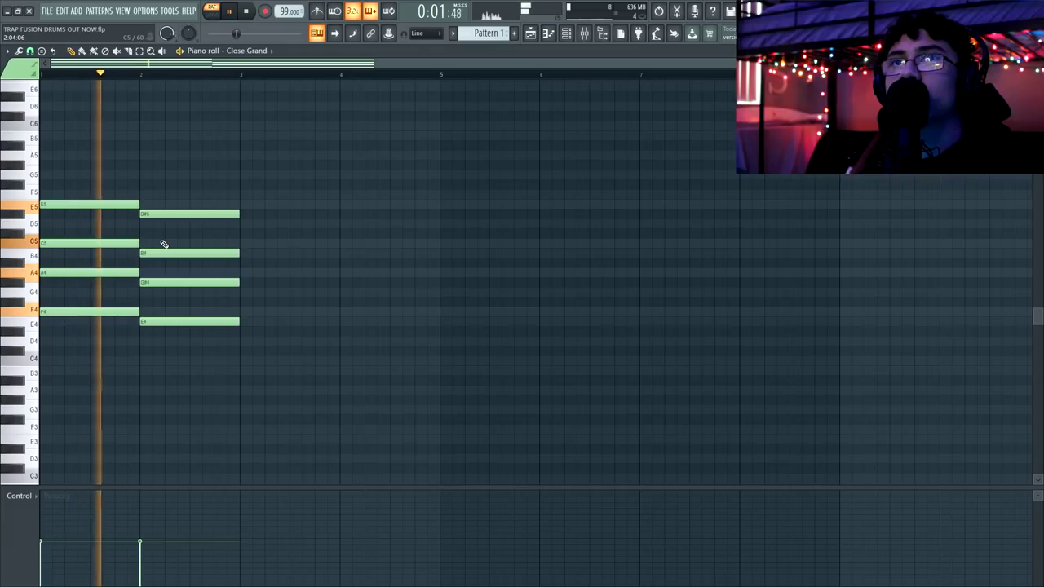
scroll(84, 235, "up", 3)
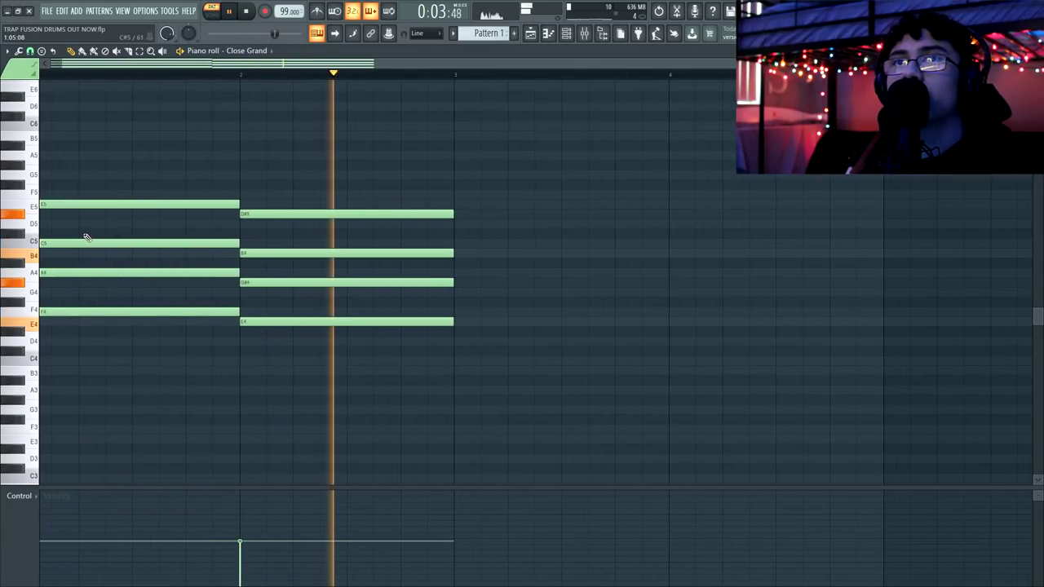
key("space")
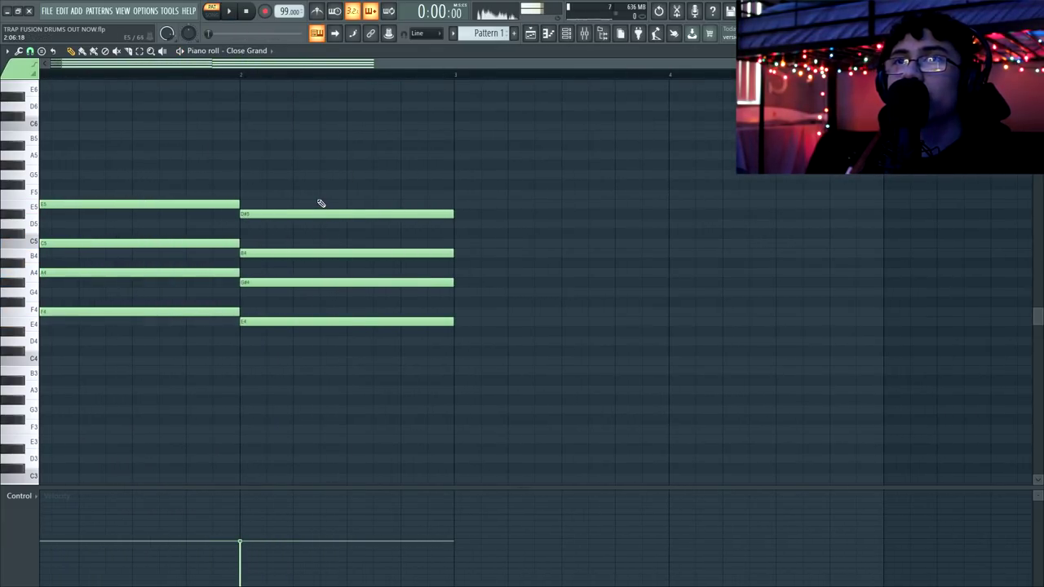
Lower the top note of the bar 2 chord to D5 and play back the progression
left_click_drag(471, 217, 360, 221)
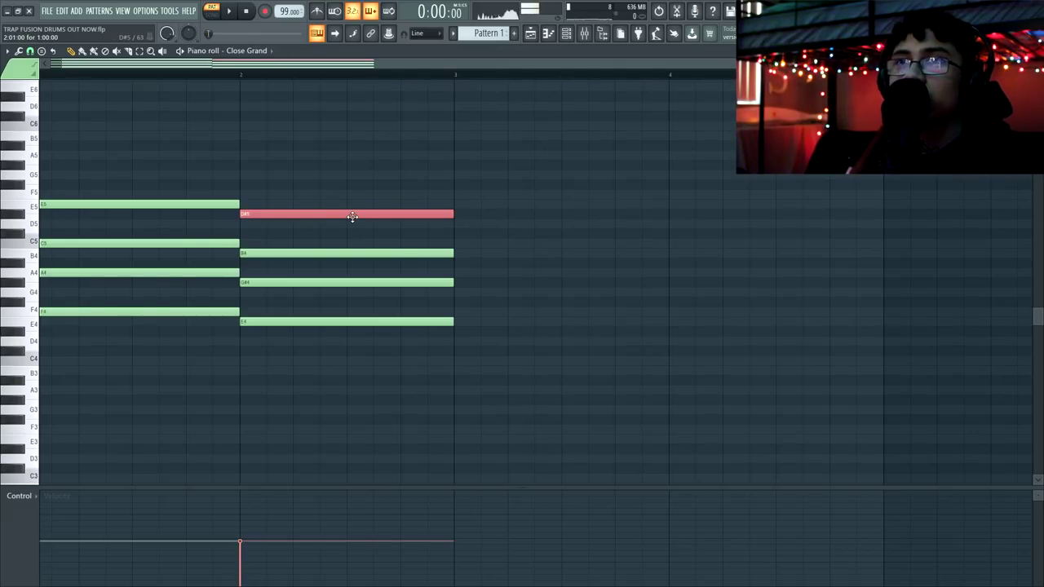
left_click_drag(352, 217, 354, 221)
key("space")
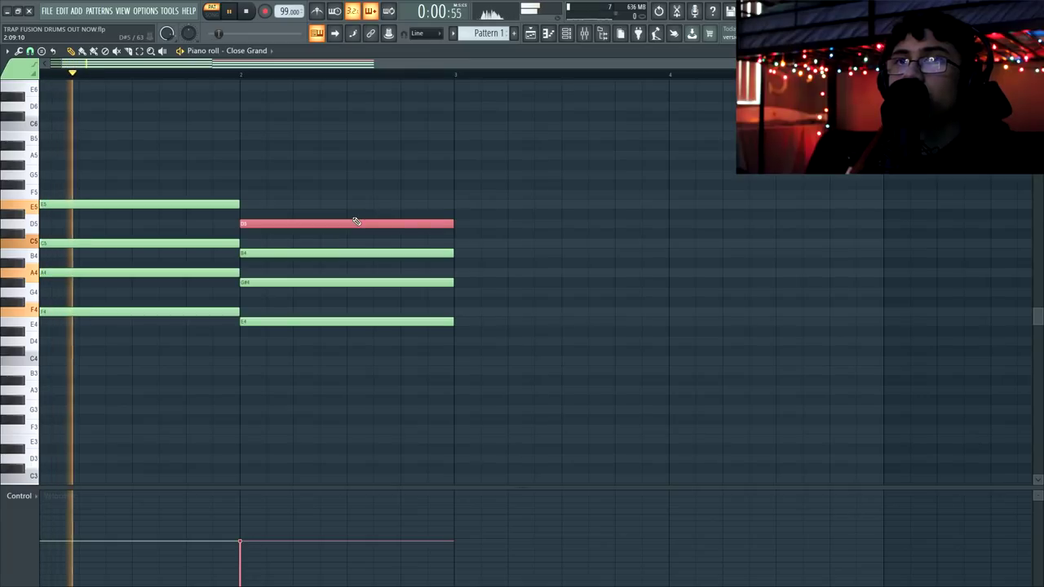
left_click(350, 204)
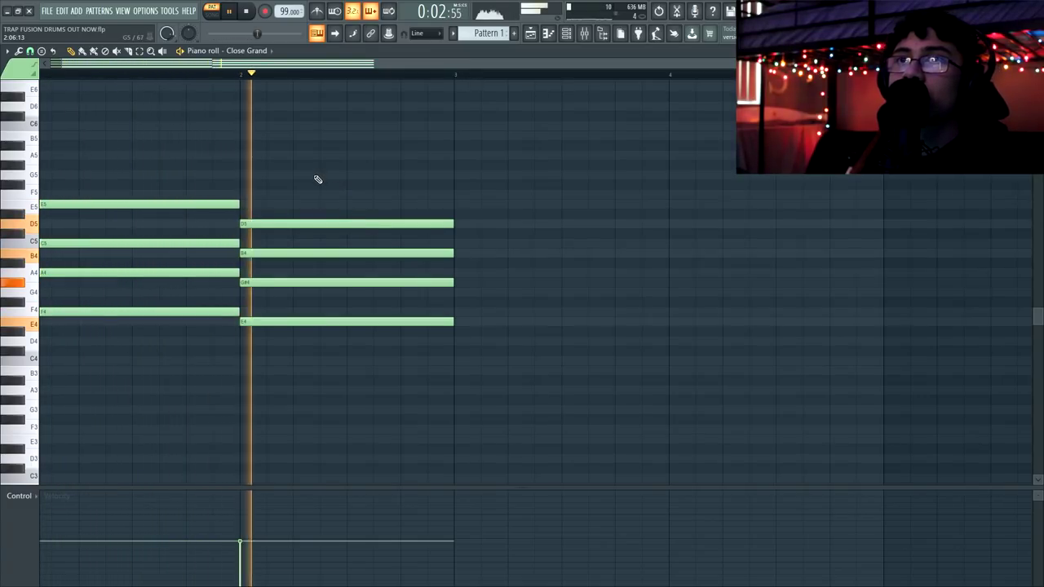
key("space")
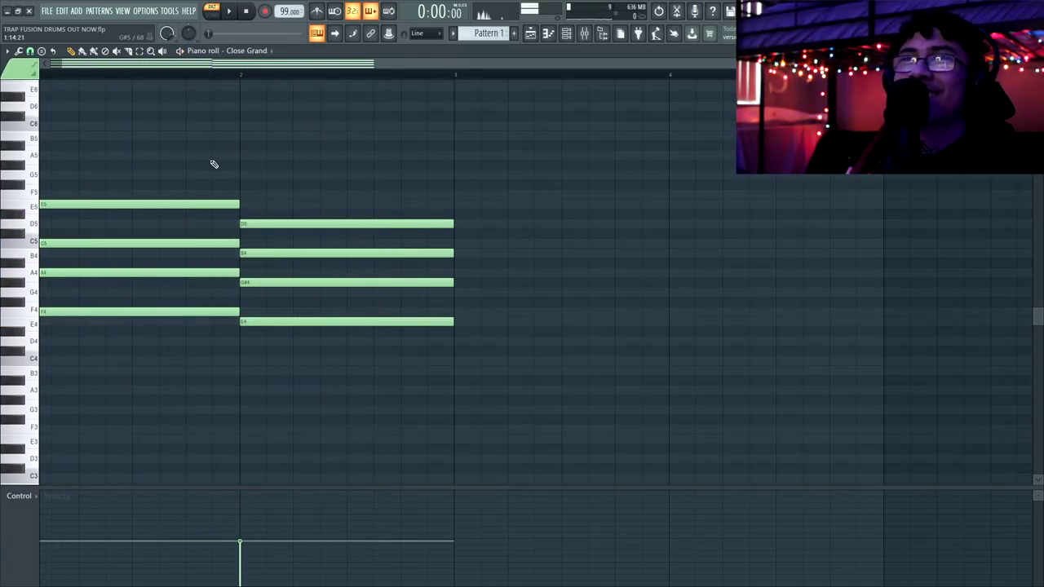
Move the E chord two and a half beats later within bar 2 and extend the F chord to meet it
left_click_drag(214, 164, 204, 303)
left_click_drag(490, 297, 274, 184)
left_click_drag(456, 297, 313, 227)
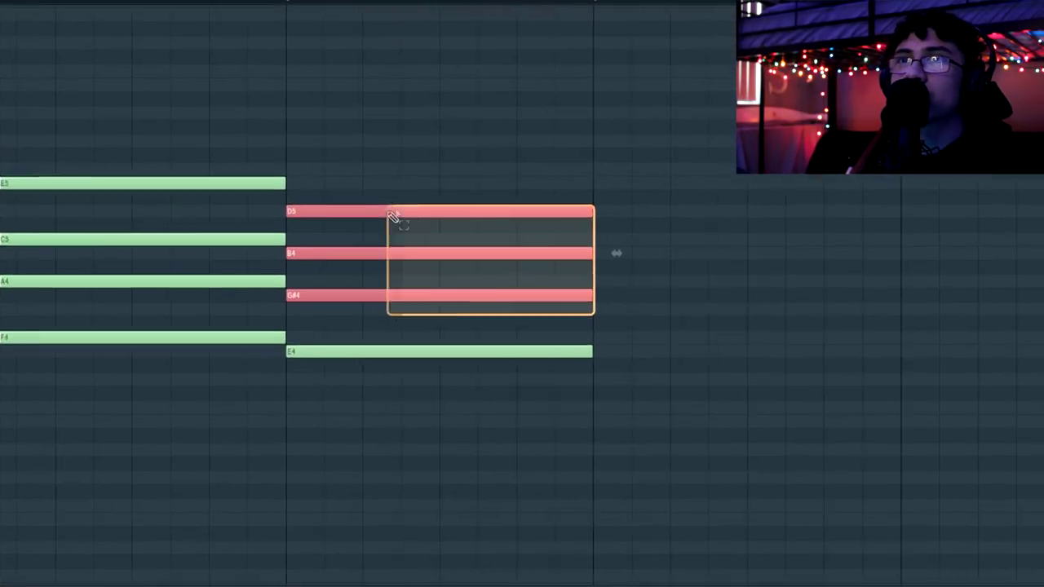
left_click_drag(390, 216, 360, 275)
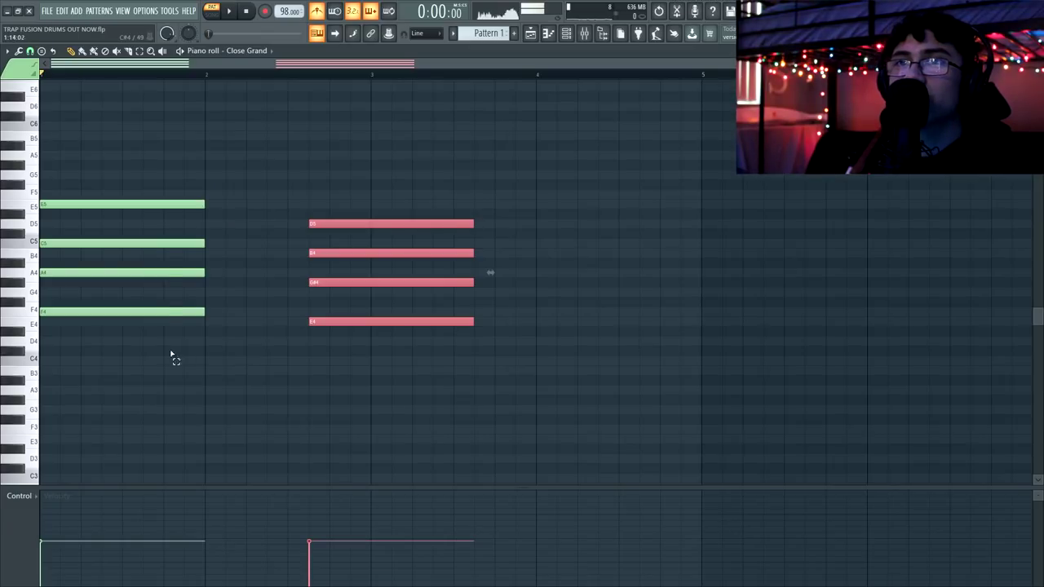
left_click_drag(172, 357, 309, 202)
key("space")
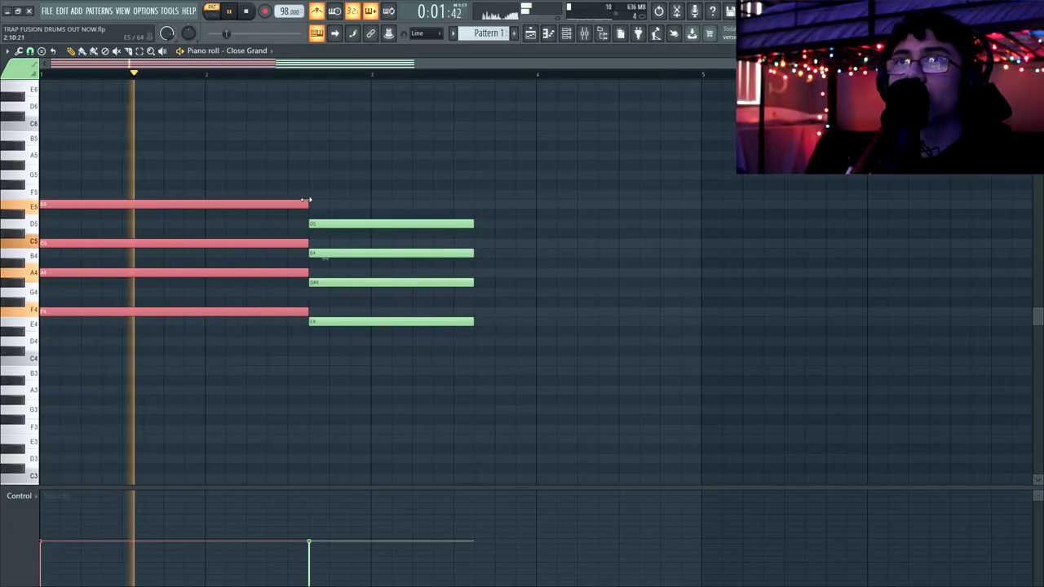
End the E chord at the start of bar 3 and shift the change from the F chord to the middle of bar 2
left_click_drag(410, 190, 465, 336)
key("space")
left_click_drag(473, 322, 370, 322)
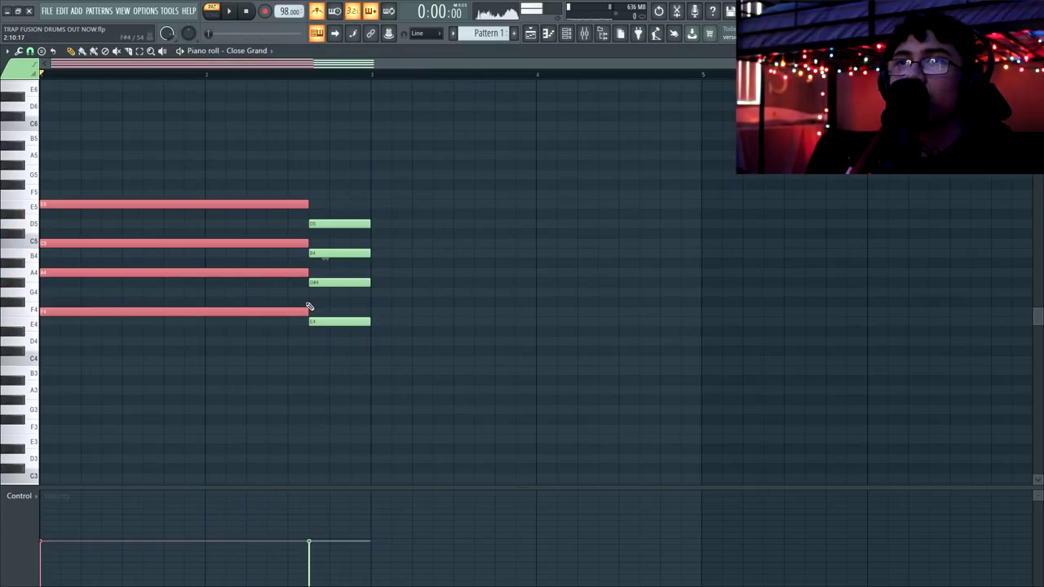
left_click_drag(303, 310, 283, 310)
left_click_drag(403, 339, 287, 223)
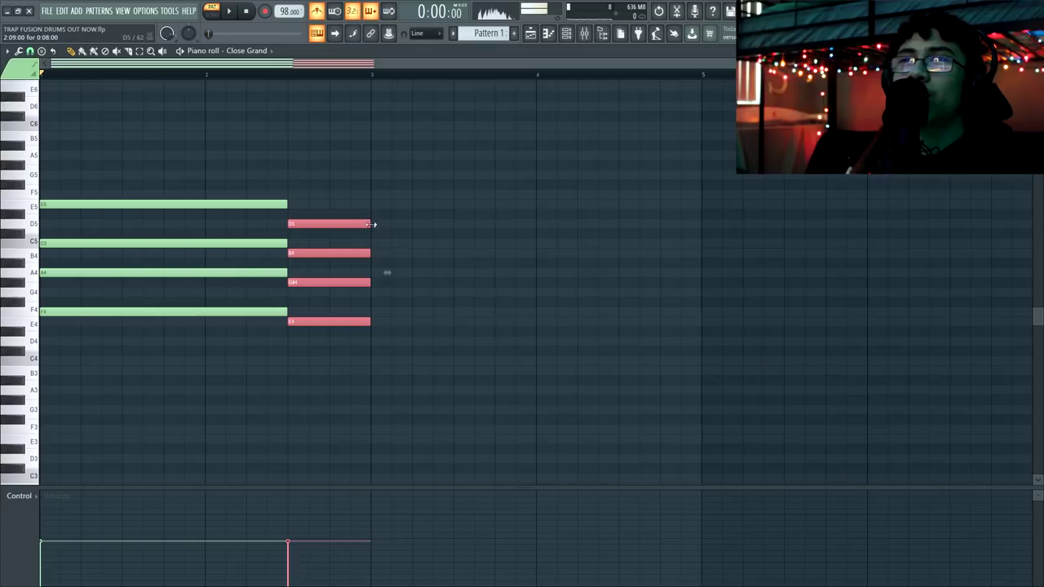
left_click_drag(376, 335, 364, 212)
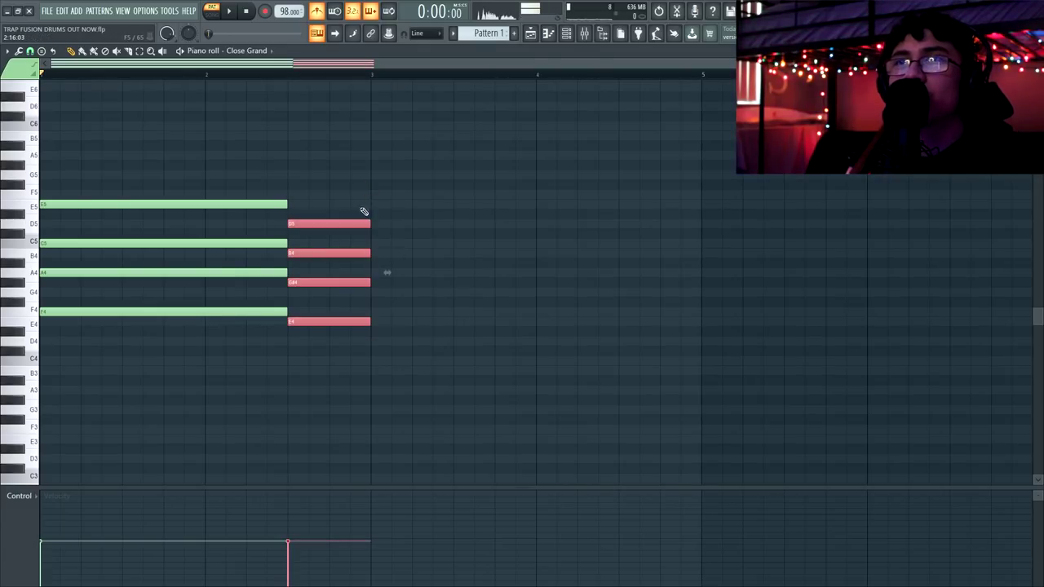
Add a G5 note on top of the half-bar E chord and play back the progression
left_click(341, 210)
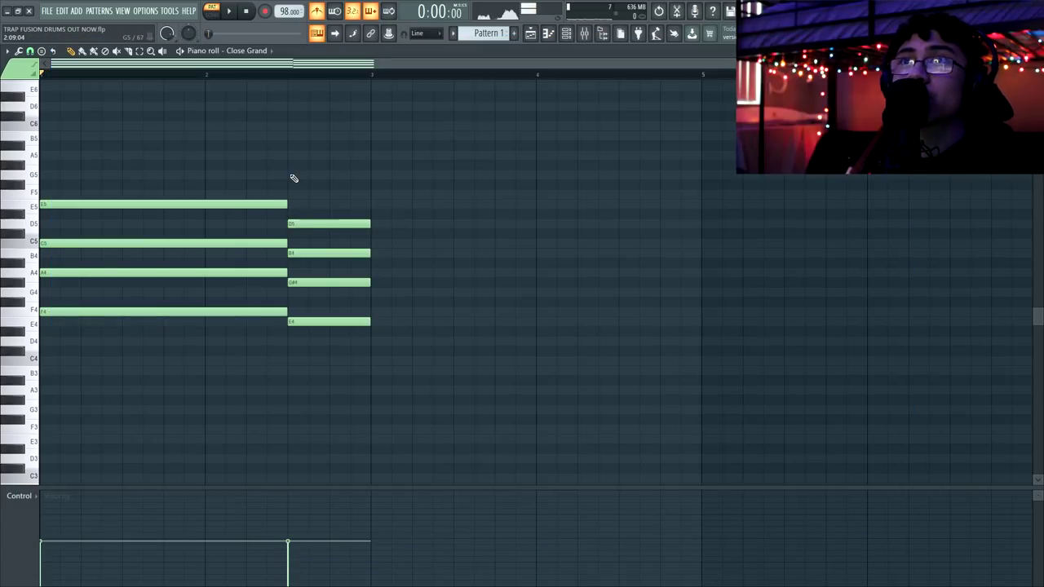
left_click(292, 176)
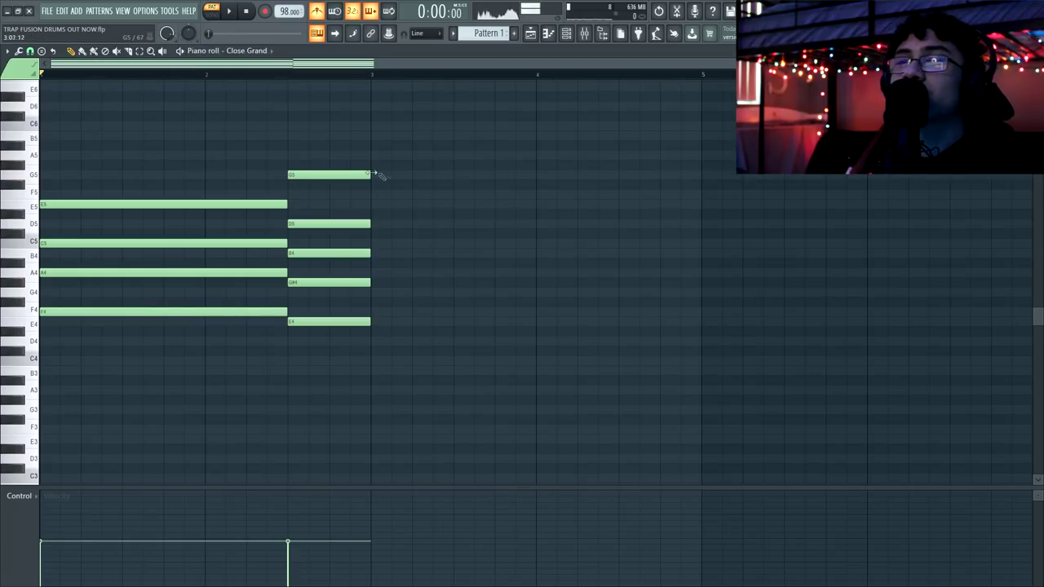
key("space")
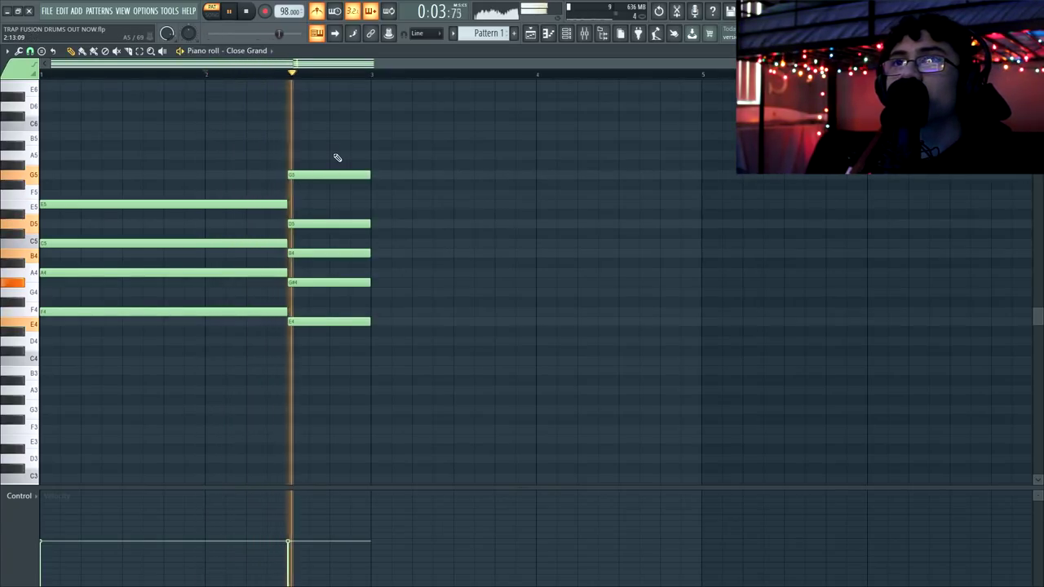
key("space")
Build a chord of E4, G4, B4 and D5 at the start of bar 3 and lengthen it past the start of bar 4
left_click_drag(394, 322, 415, 322)
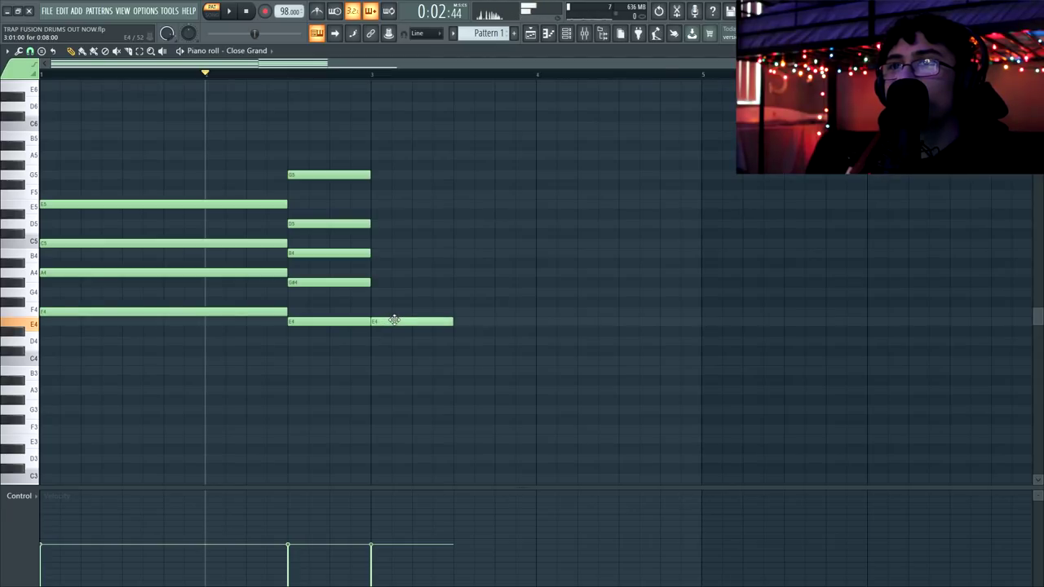
left_click(375, 291)
left_click(380, 252)
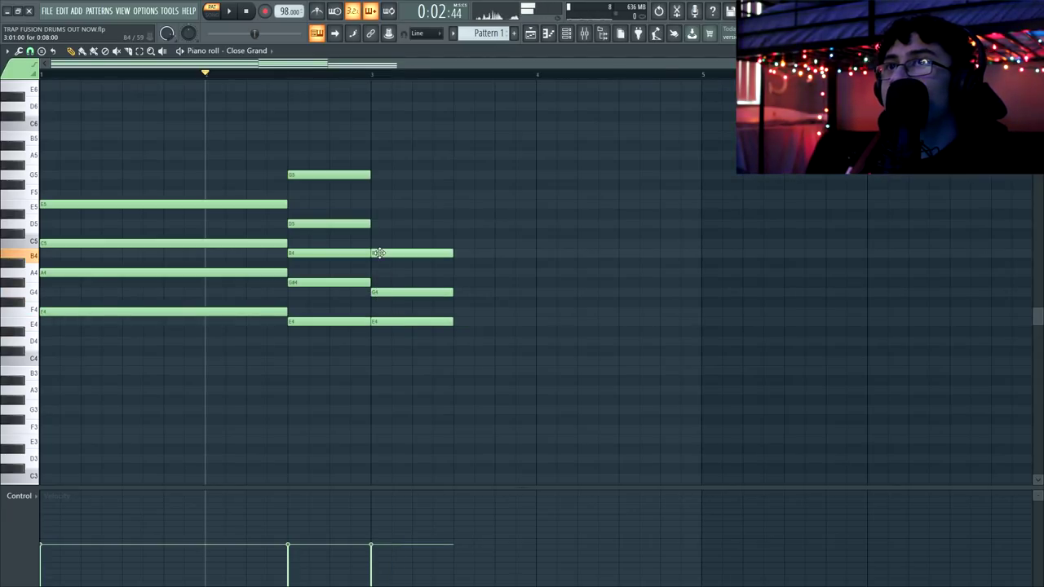
left_click(378, 224)
left_click_drag(380, 213, 559, 321)
key("space")
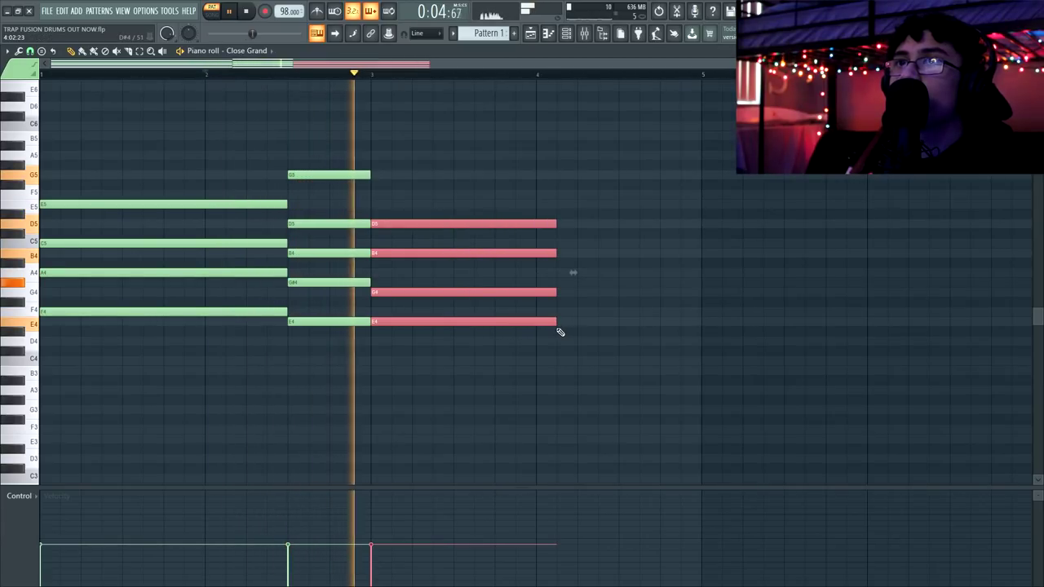
Extend the bar 3 chord to mid-bar 4 and follow it with a copy of the half-bar E chord without its G5 note
left_click_drag(562, 319, 590, 321)
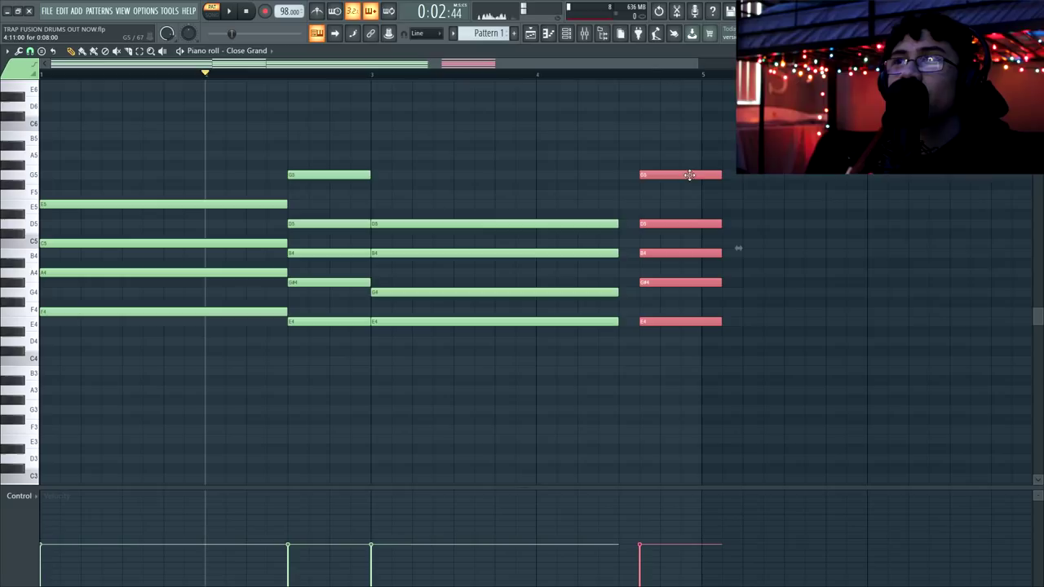
left_click_drag(689, 175, 669, 175)
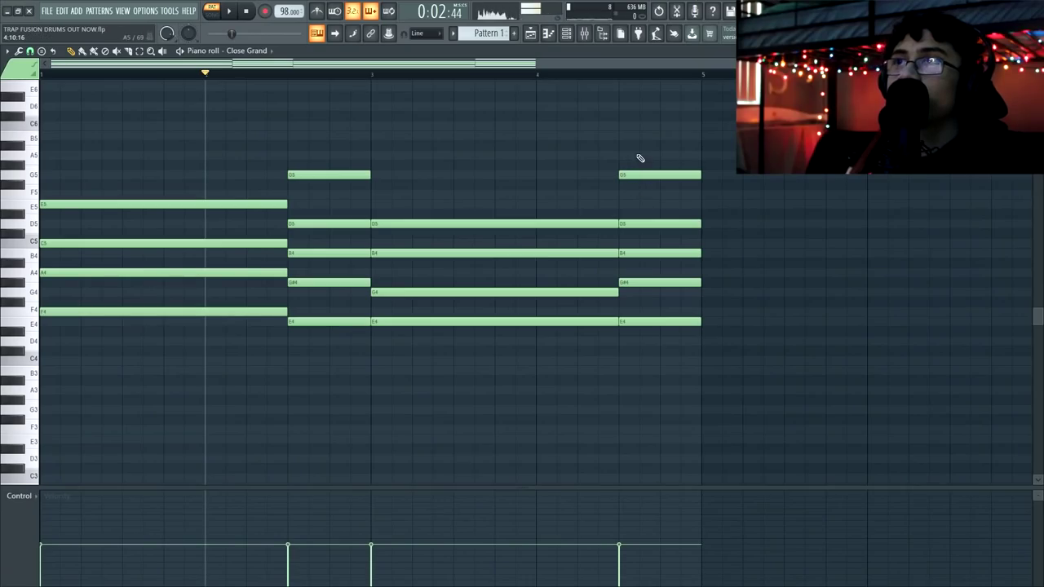
right_click(644, 174)
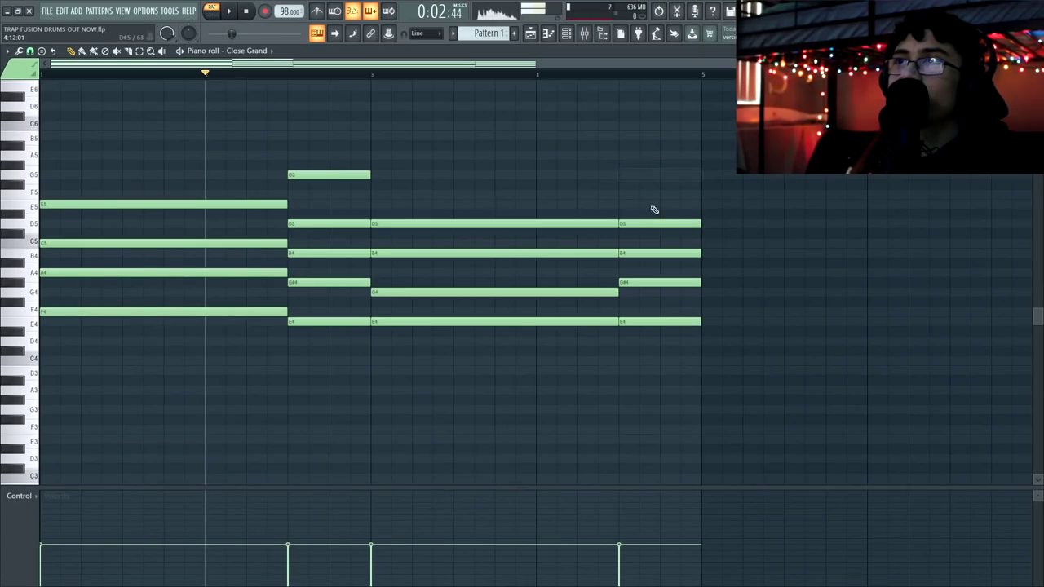
left_click(619, 75)
key("space")
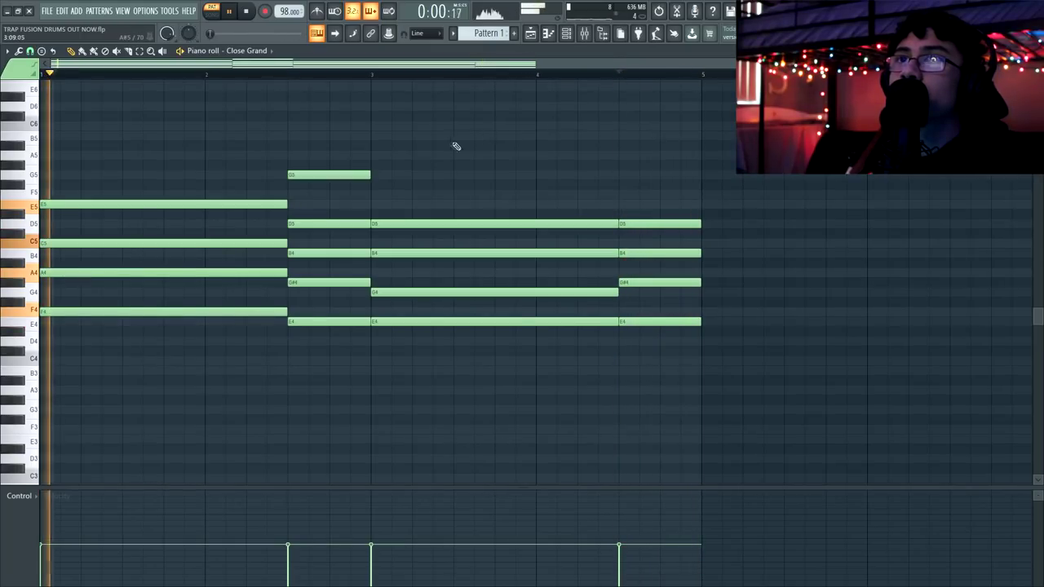
Shift the bar 2 change from the F chord to the E chord half a beat later during playback
left_click_drag(253, 177, 321, 172)
left_click_drag(250, 172, 302, 310)
left_click(343, 306, "ctrl")
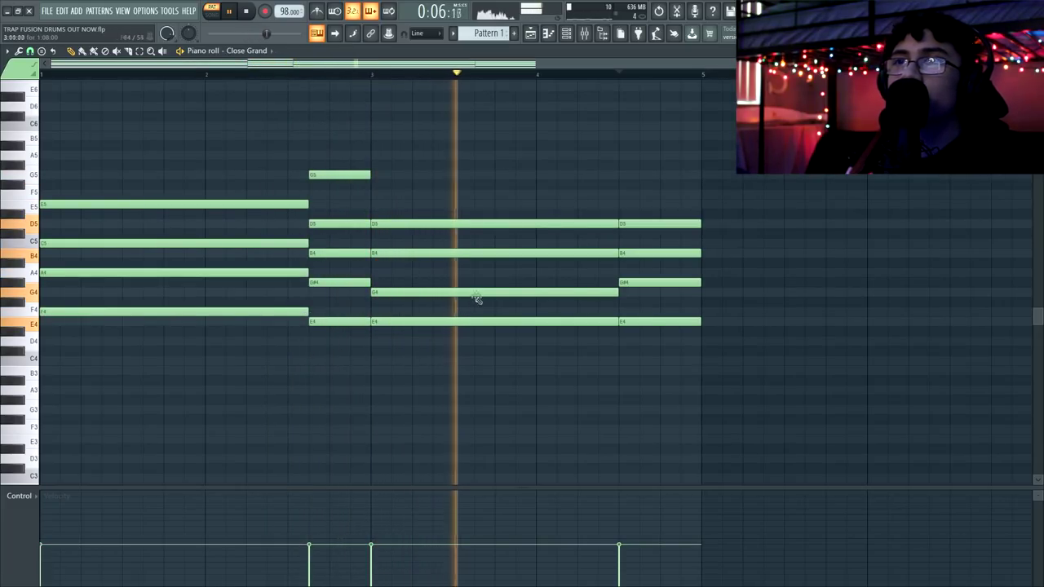
scroll(486, 315, "down", 2)
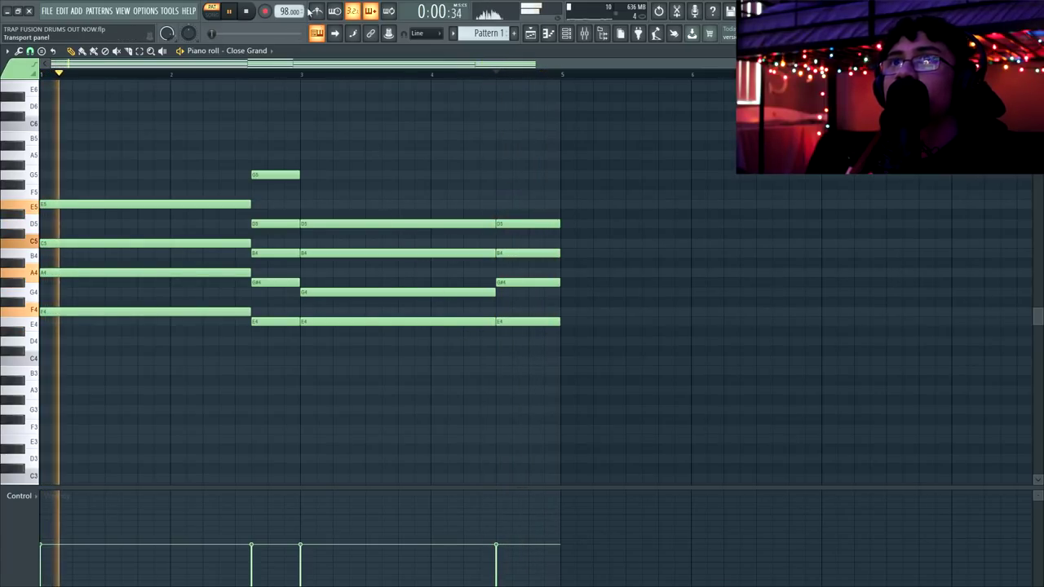
Duplicate the four-bar progression from bar 5, leaving out the copy's last chord and ending the bar 7 chord at bar 8
key("space")
key("ctrl+a")
key("ctrl+b")
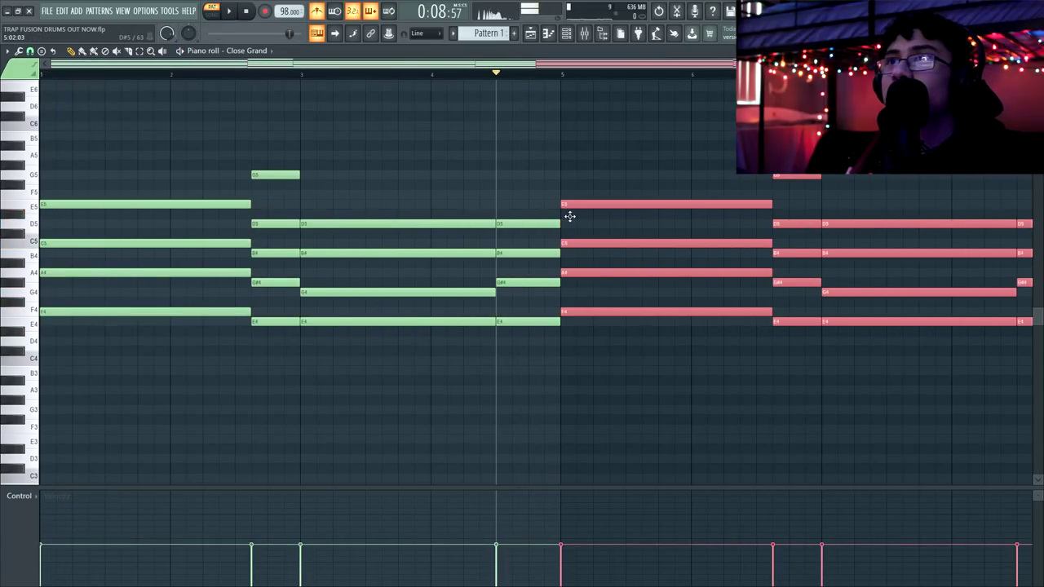
left_click(560, 77)
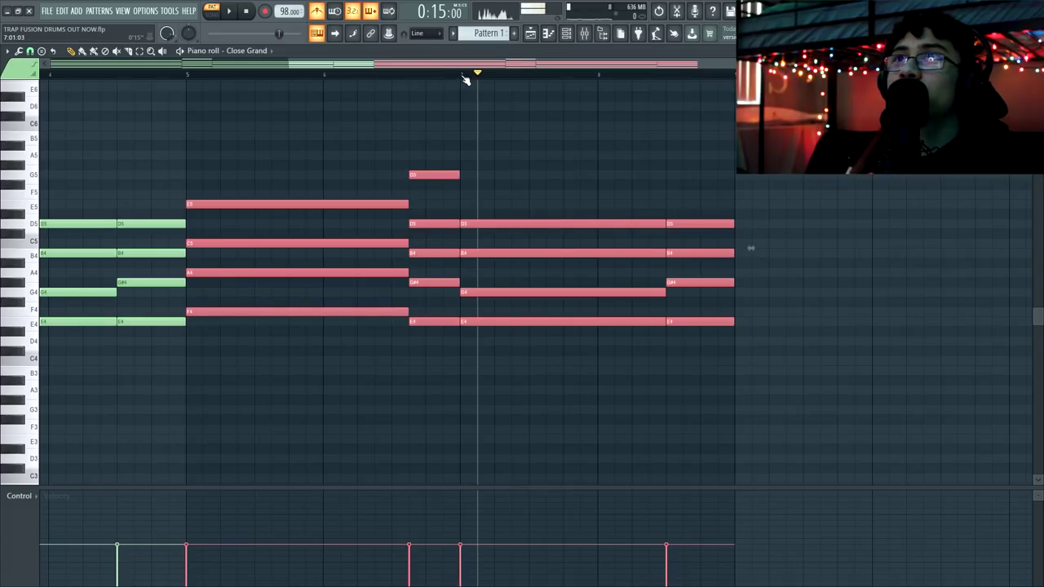
left_click(462, 75)
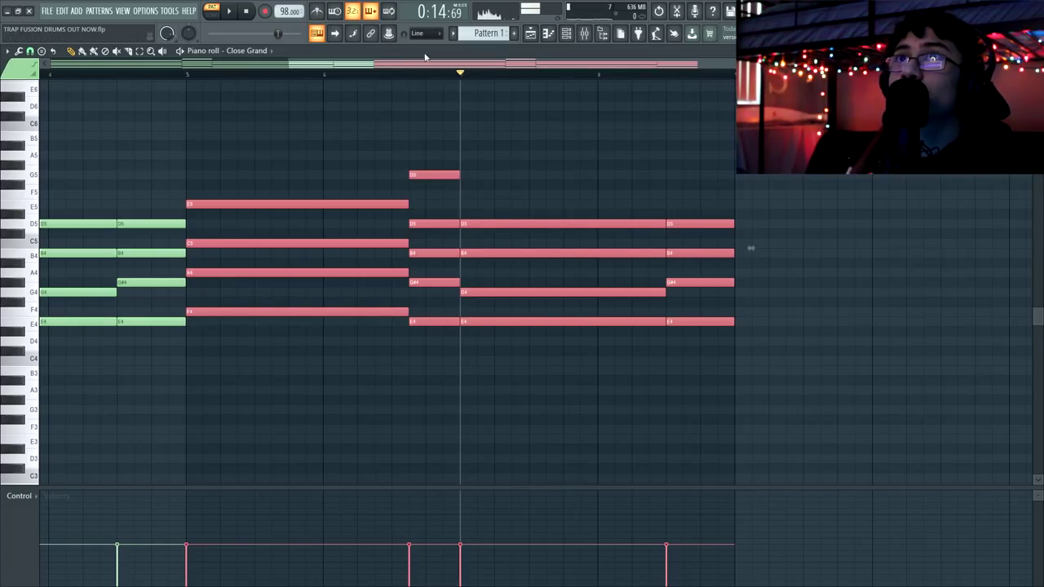
key("ctrl+d")
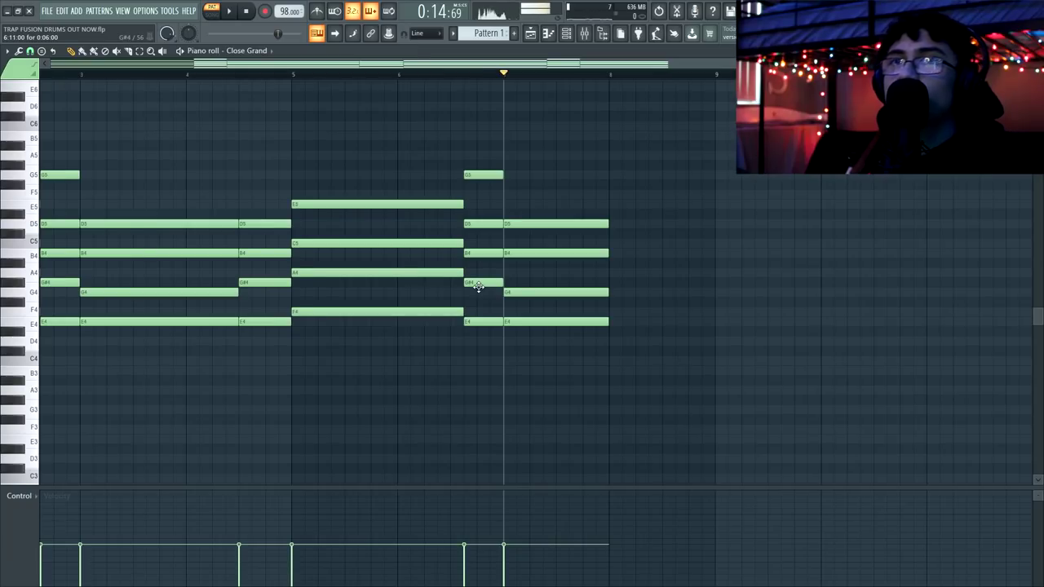
Fill bar 8 with single half-bar notes, G4 followed by C5
scroll(479, 287, "down", 2)
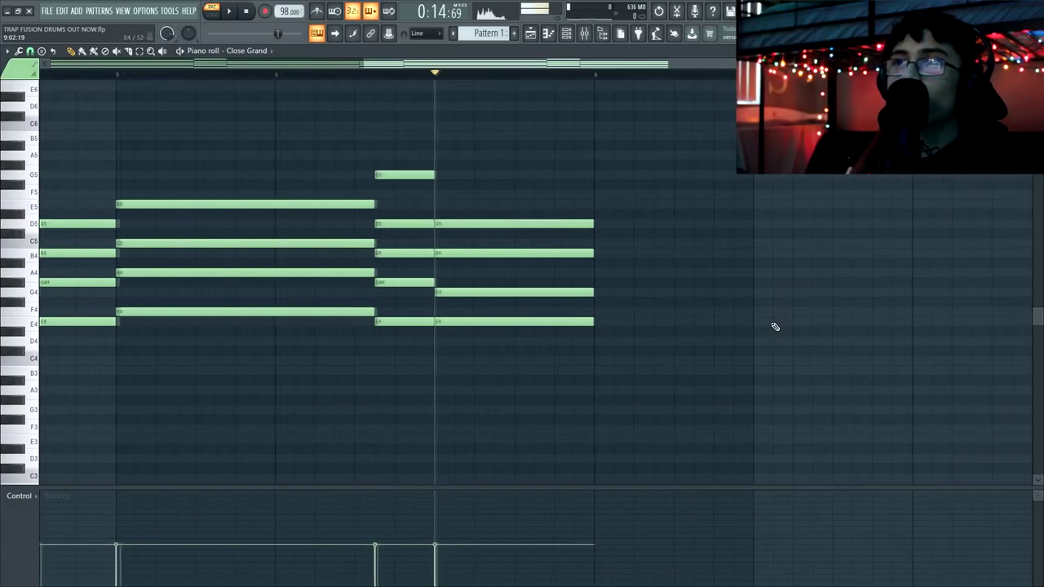
scroll(775, 326, "down", 2)
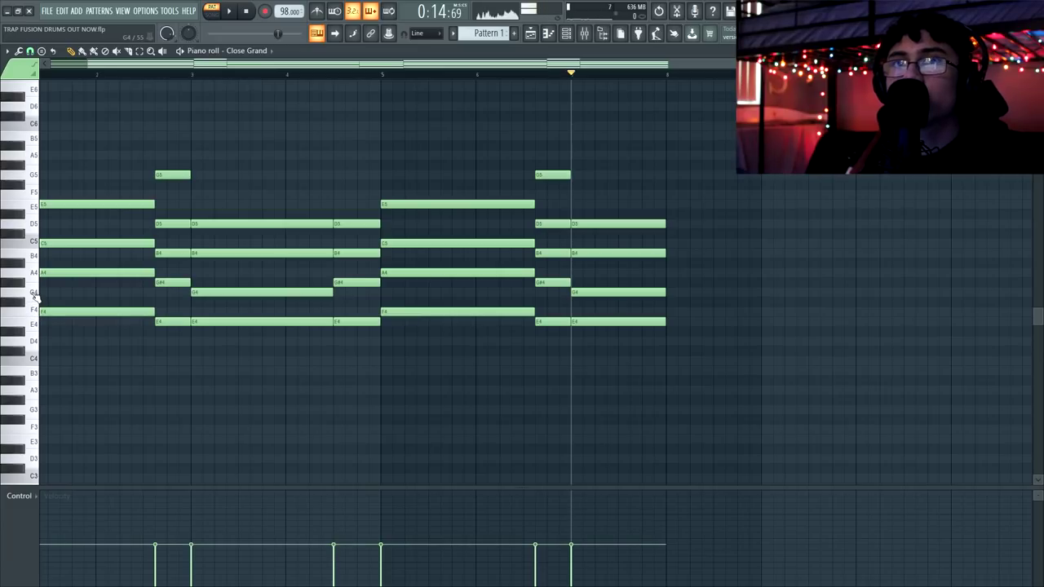
left_click(670, 293)
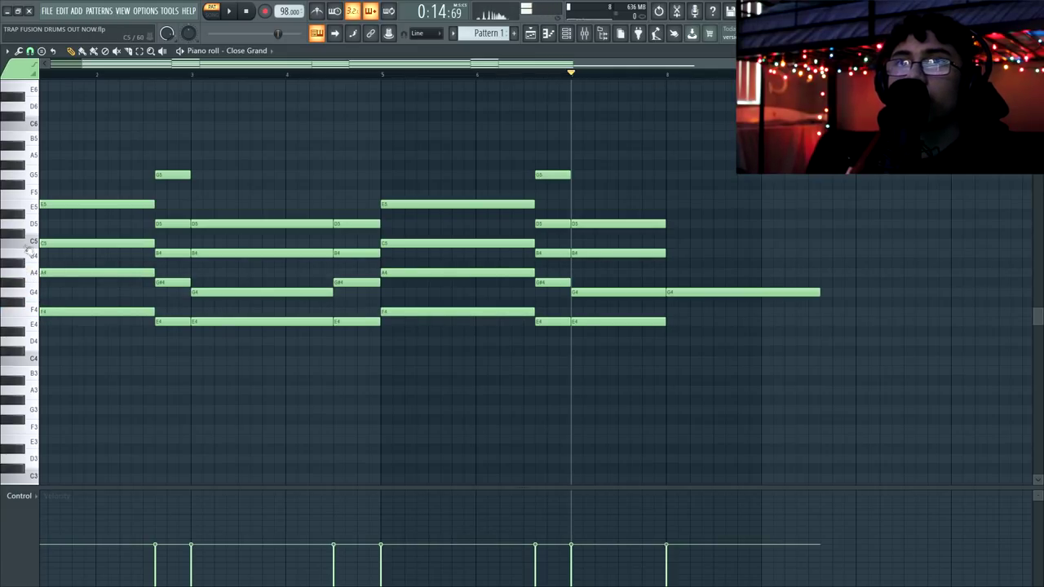
left_click(716, 254)
key("space")
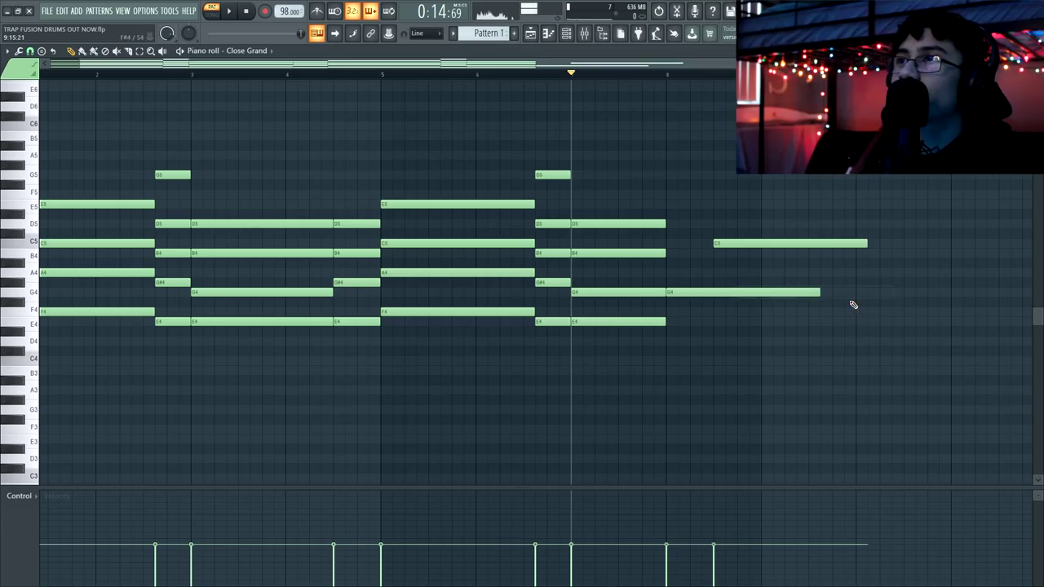
left_click_drag(853, 305, 822, 231)
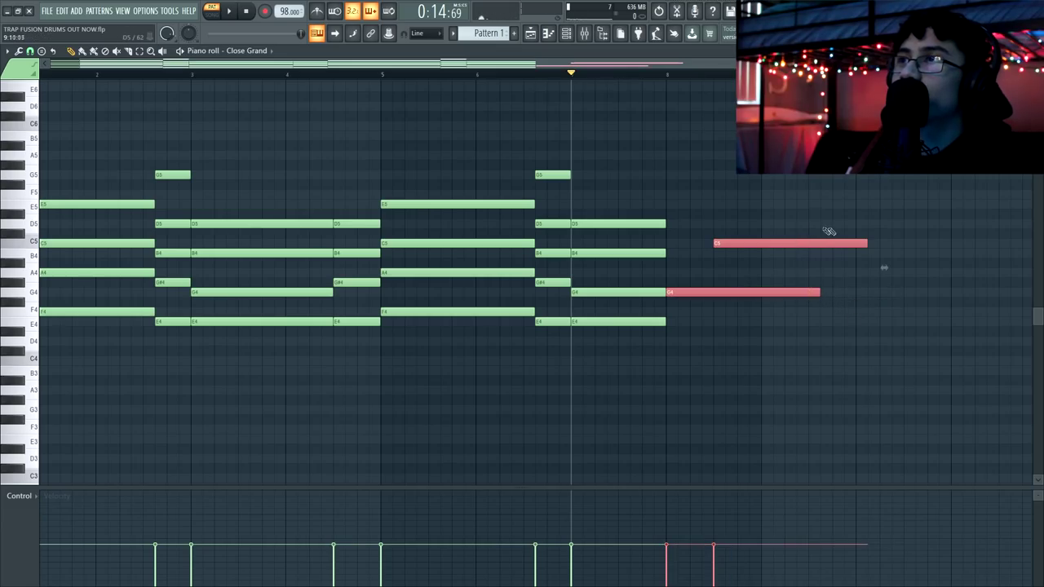
left_click_drag(884, 268, 764, 268)
key("space")
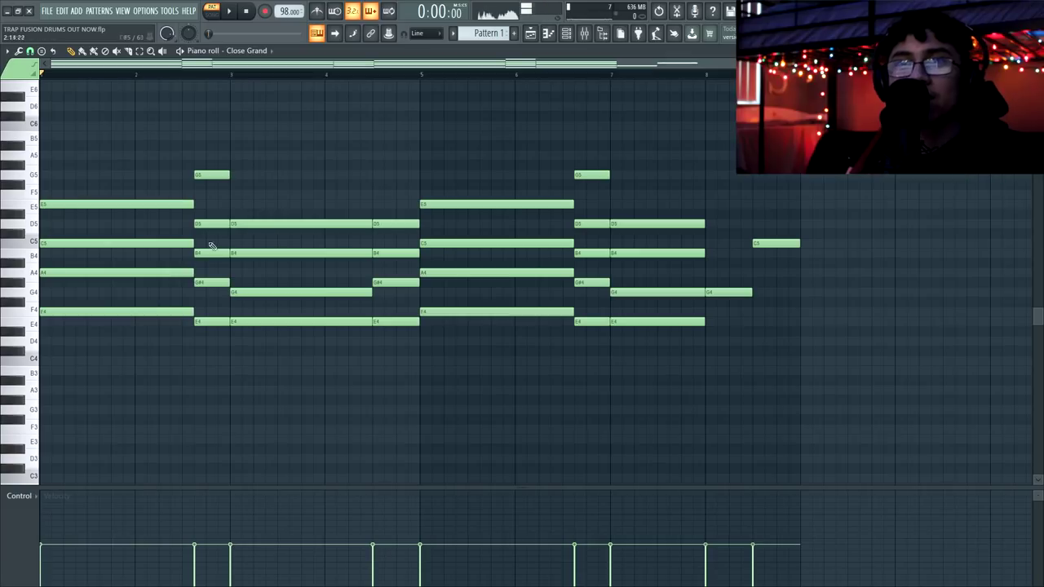
Copy the first chord's F4 note down an octave to F3 as a bass note and play it back
left_click_drag(132, 316, 59, 304)
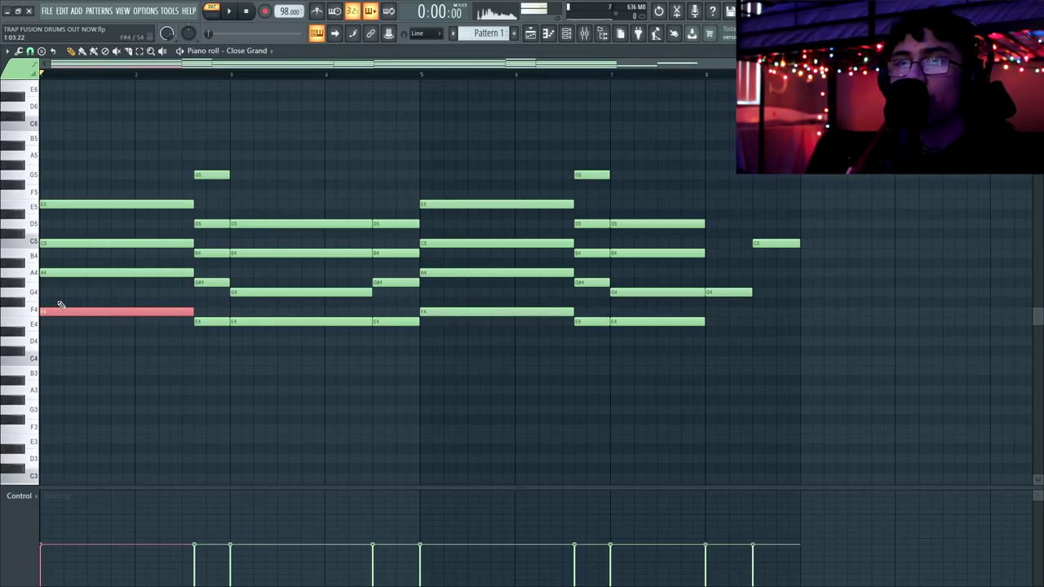
key("ctrl+Down")
key("space")
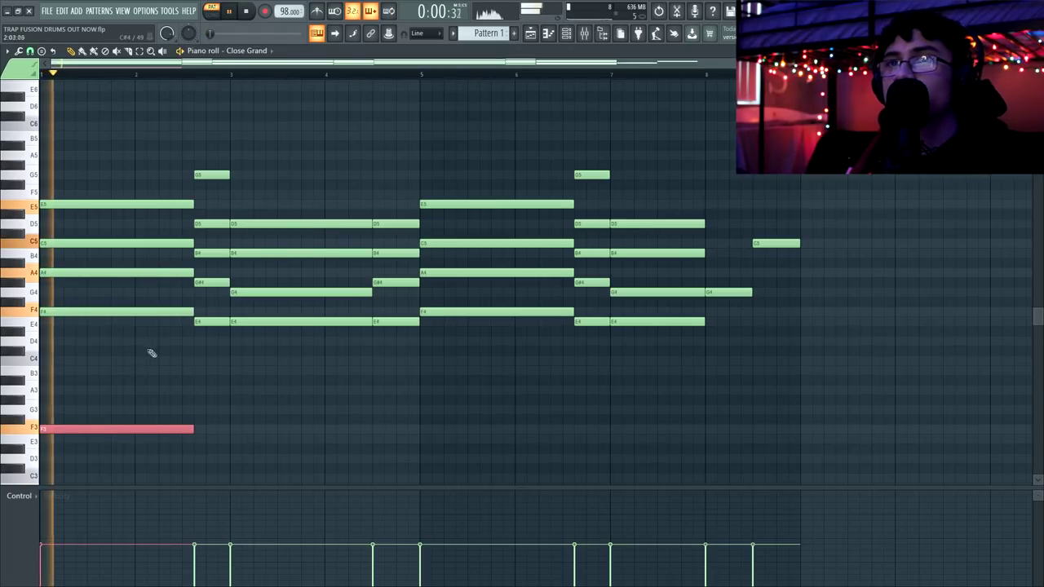
Add a short E3 bass note under the bar 2 E chord and an A3 bass note at the start of bar 3
left_click(189, 412)
left_click(197, 441)
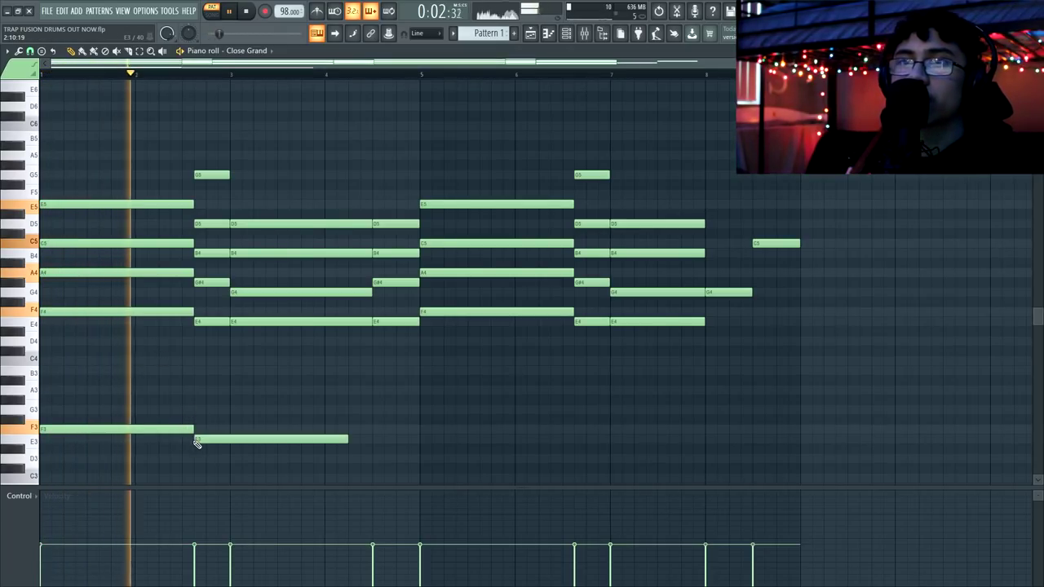
left_click(353, 441)
key("ctrl+z")
left_click_drag(347, 439, 230, 379)
key("space")
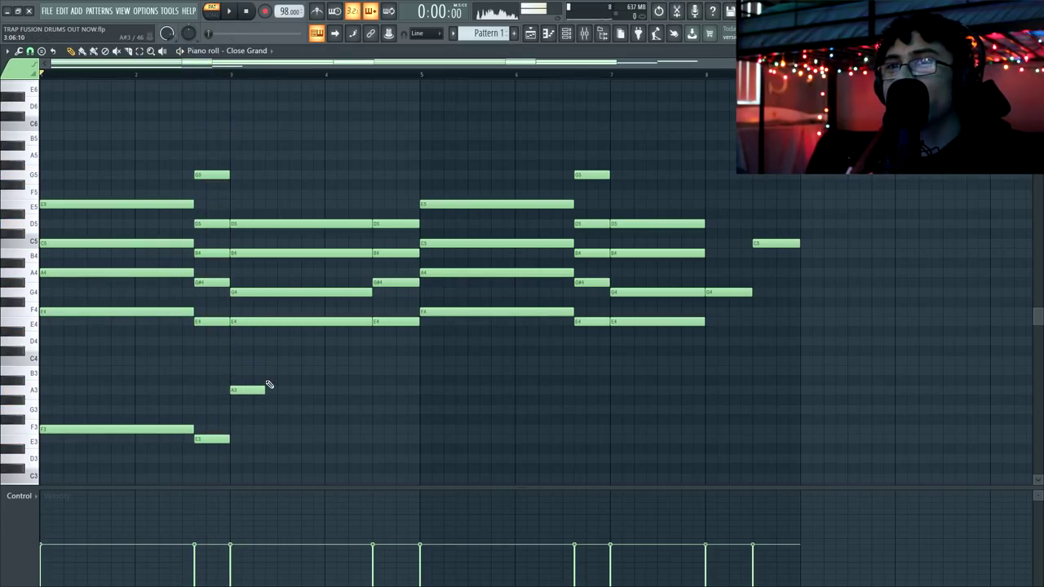
Extend the A3 bass note to the start of bar 5 and copy the F3 bass note under the bar 5 F chord
left_click_drag(260, 388, 413, 389)
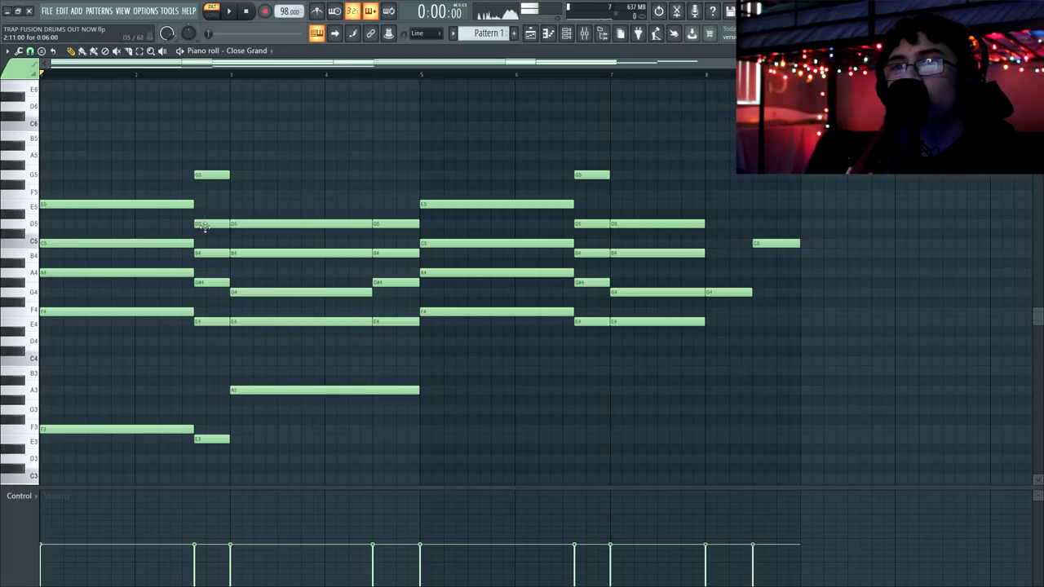
left_click(193, 75)
key("space")
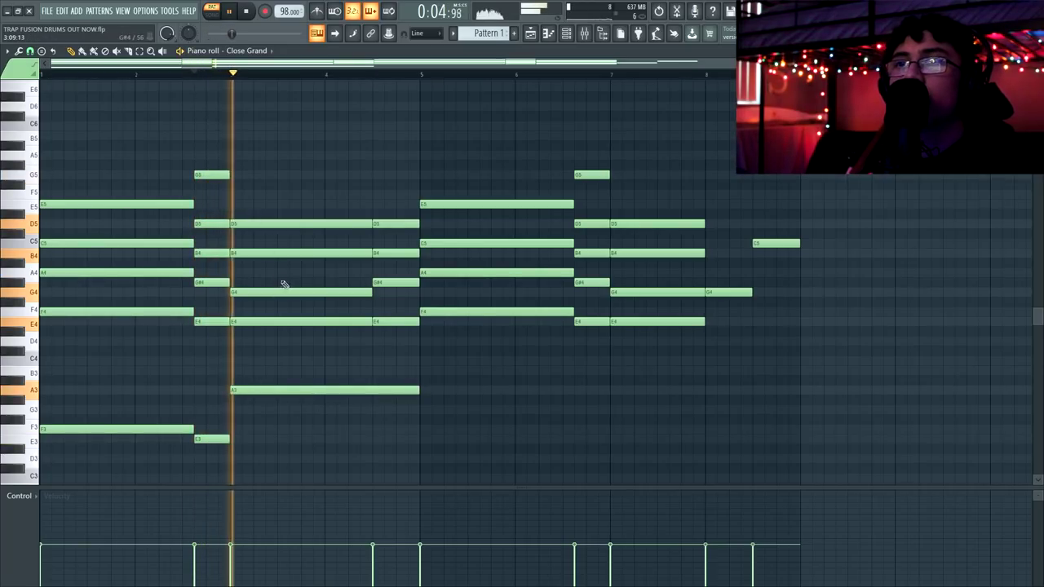
left_click_drag(154, 427, 533, 427)
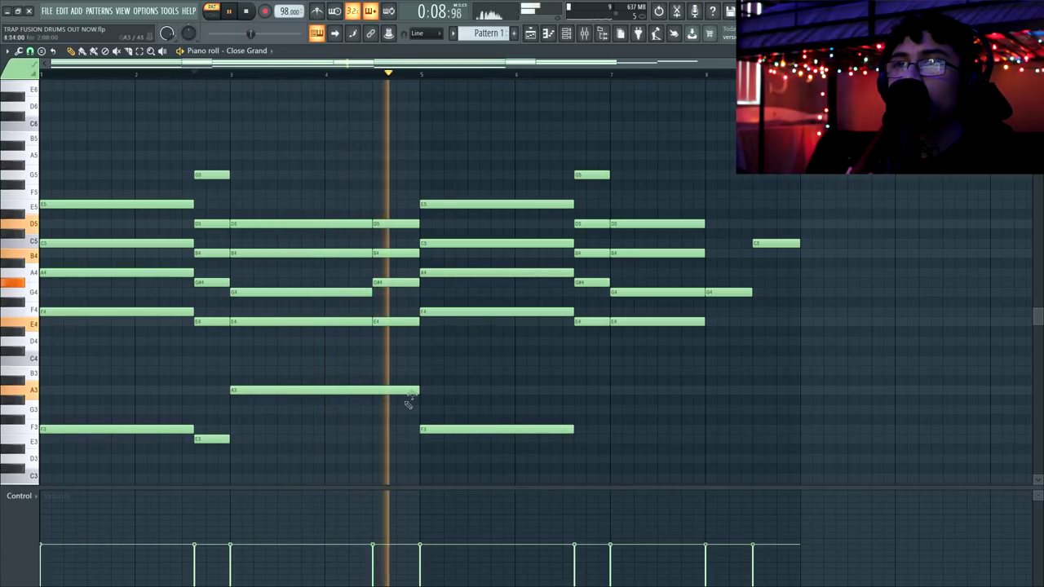
Copy the E3 and A3 bass notes under the bar 6 and bar 7 chords, and lower the bar 8 notes one octave
left_click_drag(212, 439, 590, 442)
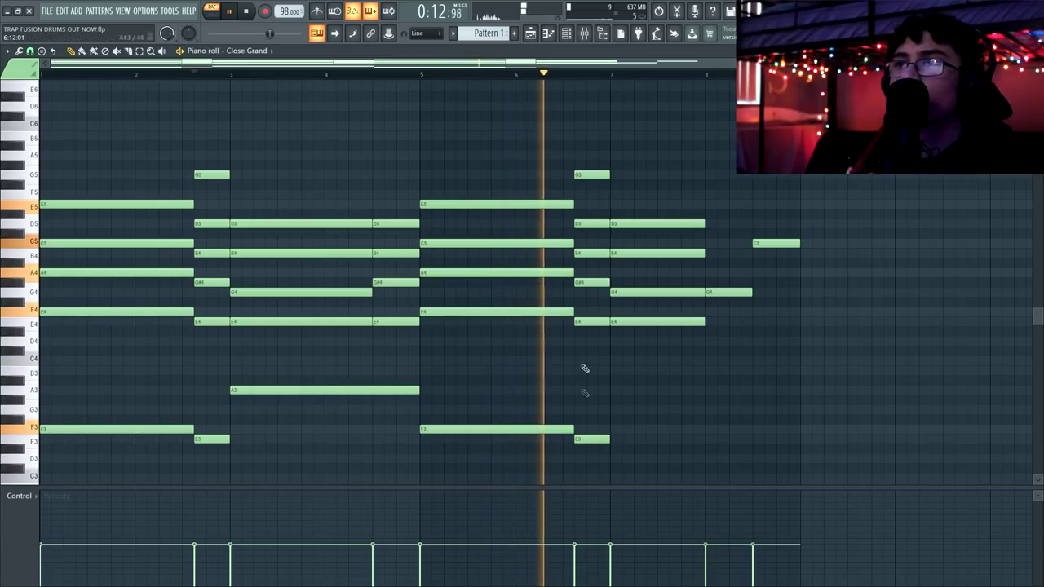
left_click_drag(595, 315, 630, 223)
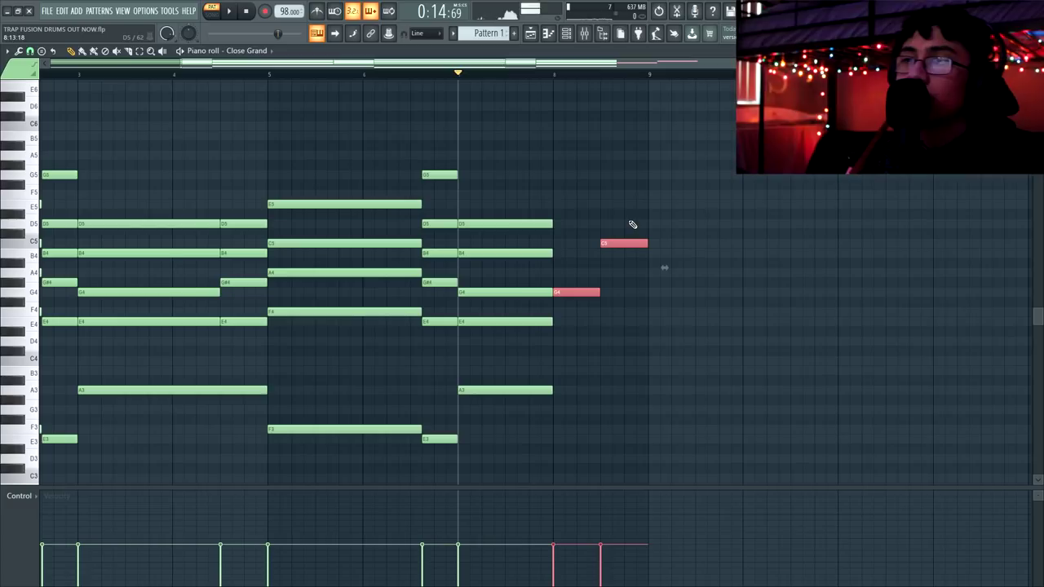
key("ctrl+Down")
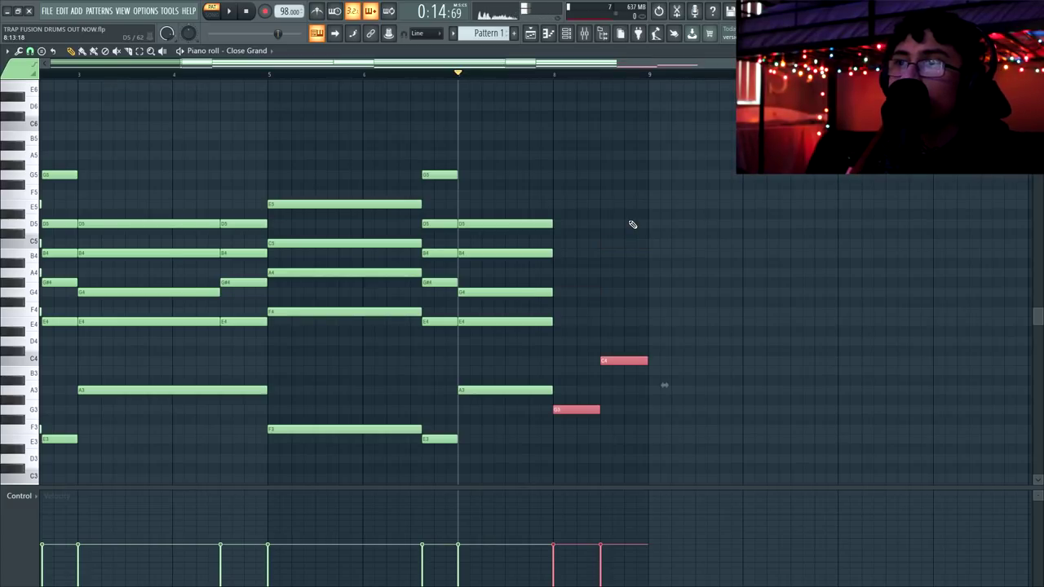
left_click(506, 79)
key("space")
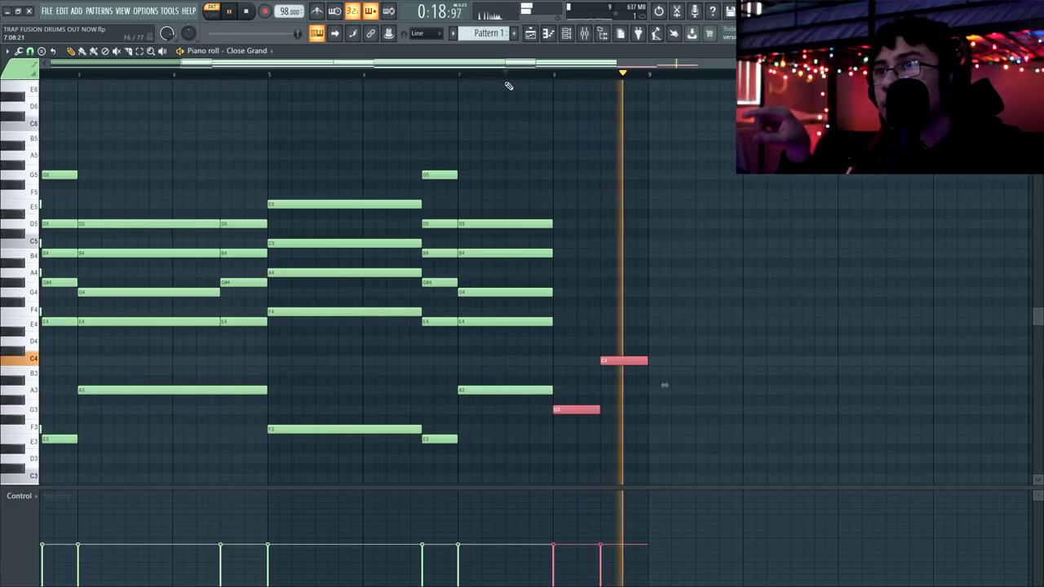
key("space")
left_click(506, 82)
key("space")
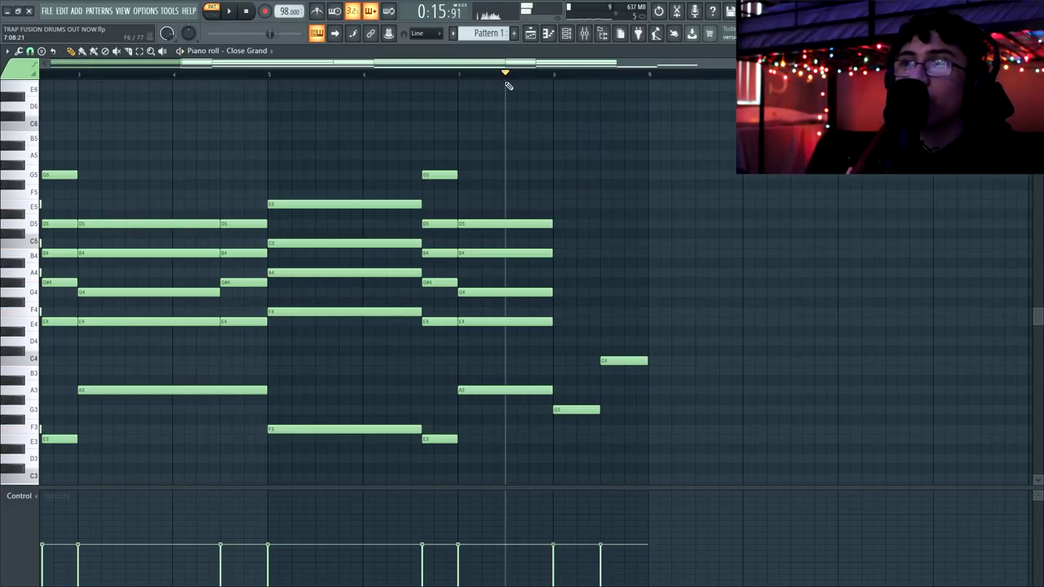
Place an F5 note across bar 8 above the G3 and C4 bass notes and play from the start of the bar
left_click(552, 75)
key("space")
key("space")
left_click_drag(555, 205, 554, 191)
key("space")
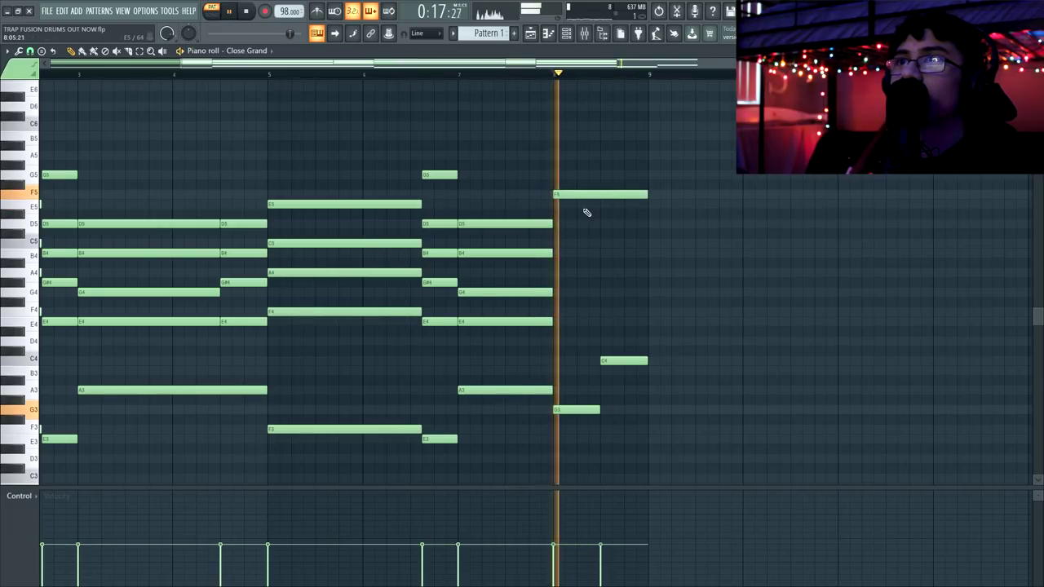
Shorten the F5 to the first half of bar 8, add an E5 in the second half, and play both back
left_click(603, 204)
key("space")
left_click(614, 186)
right_click(625, 186)
mouse_move(626, 185)
left_mouse_down()
mouse_move(625, 225)
mouse_move(596, 194)
left_mouse_up()
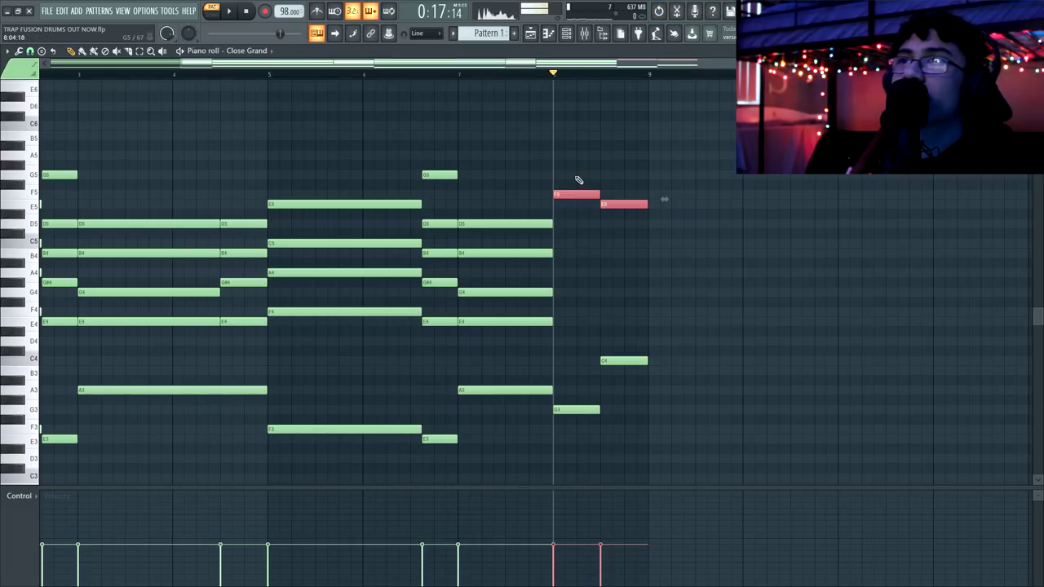
left_click_drag(555, 160, 618, 220)
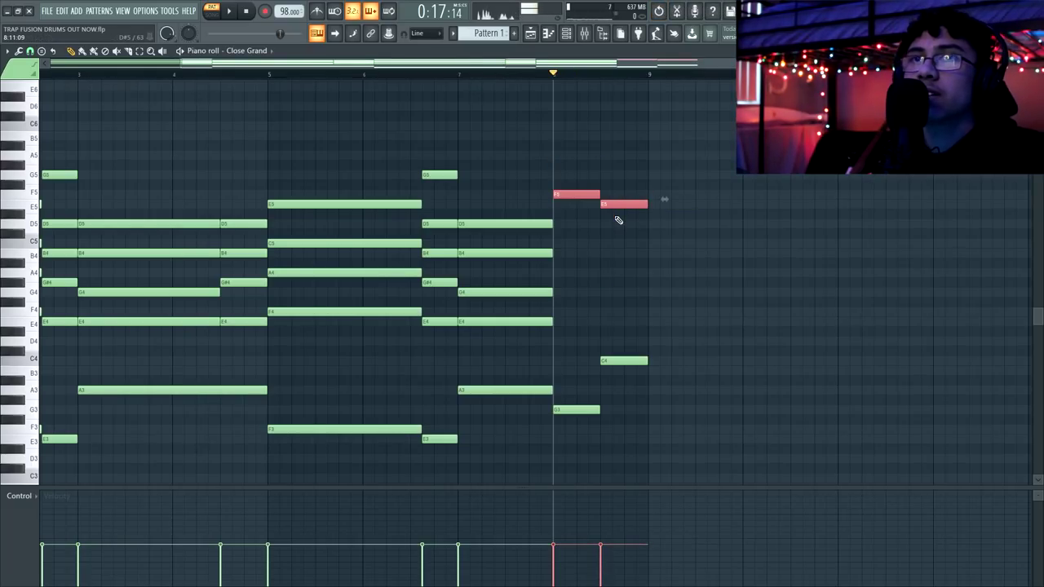
left_click(605, 231)
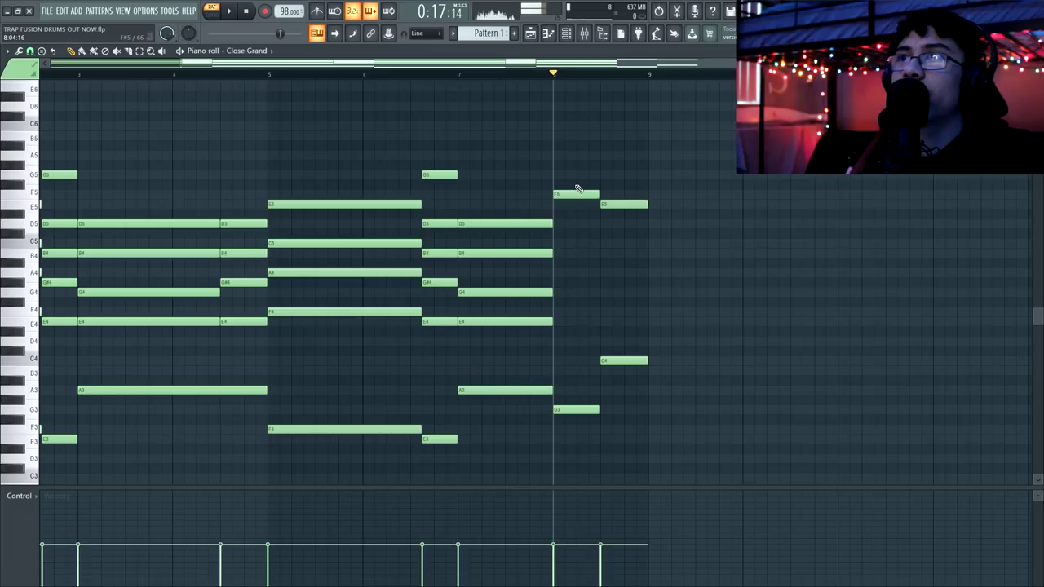
key("space")
key("space")
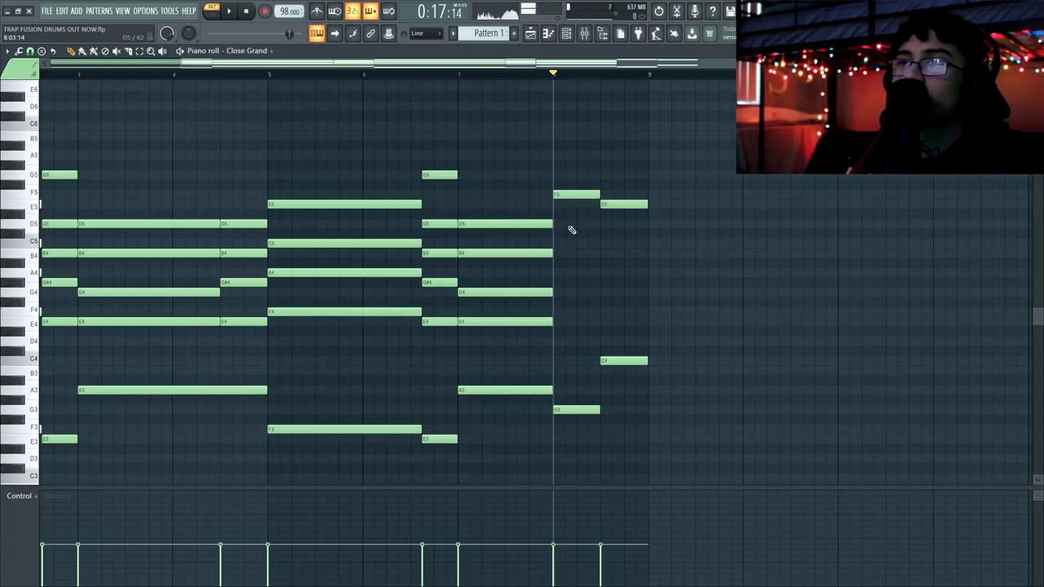
Add D5 and A#4 below the F5 in the first half of bar 8 and play the chord
left_click(561, 224)
left_click(555, 262)
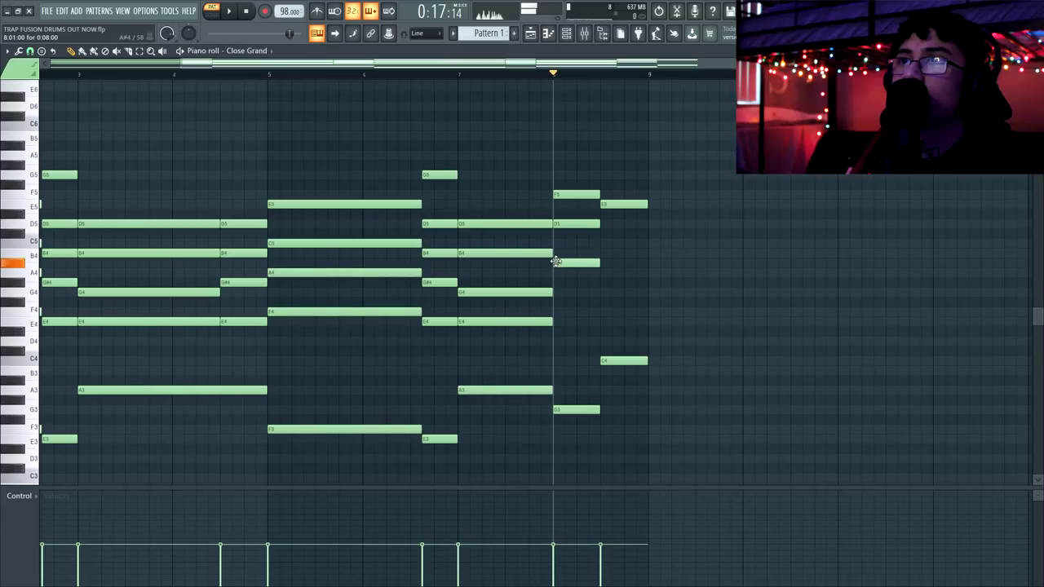
key("space")
key("space")
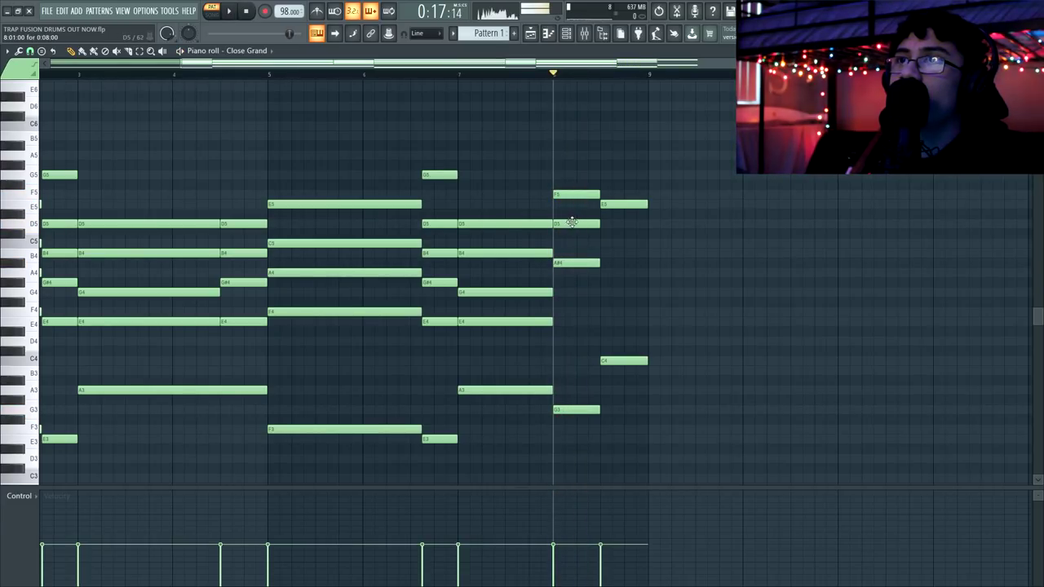
Copy the D5 into the second half of bar 8, add a C5 below it, and listen to the ending
left_click_drag(563, 223, 602, 223)
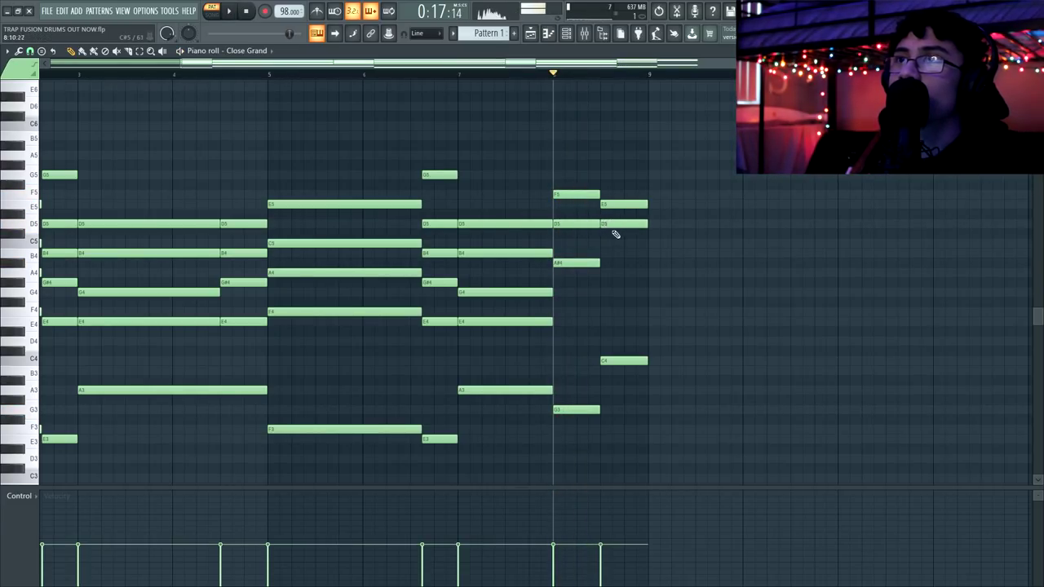
key("space")
key("space")
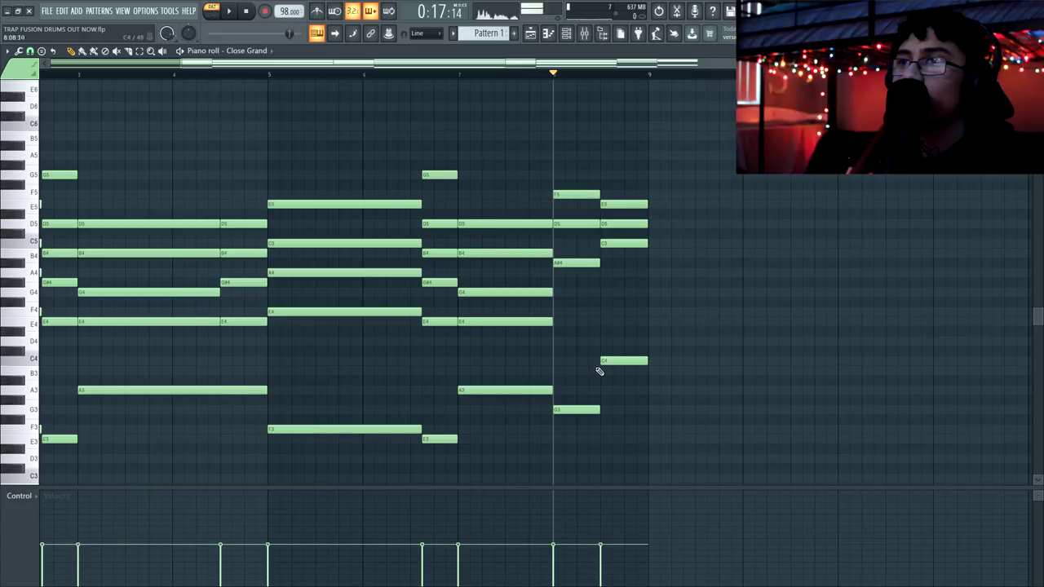
left_click_drag(615, 342, 661, 240)
right_click(685, 245)
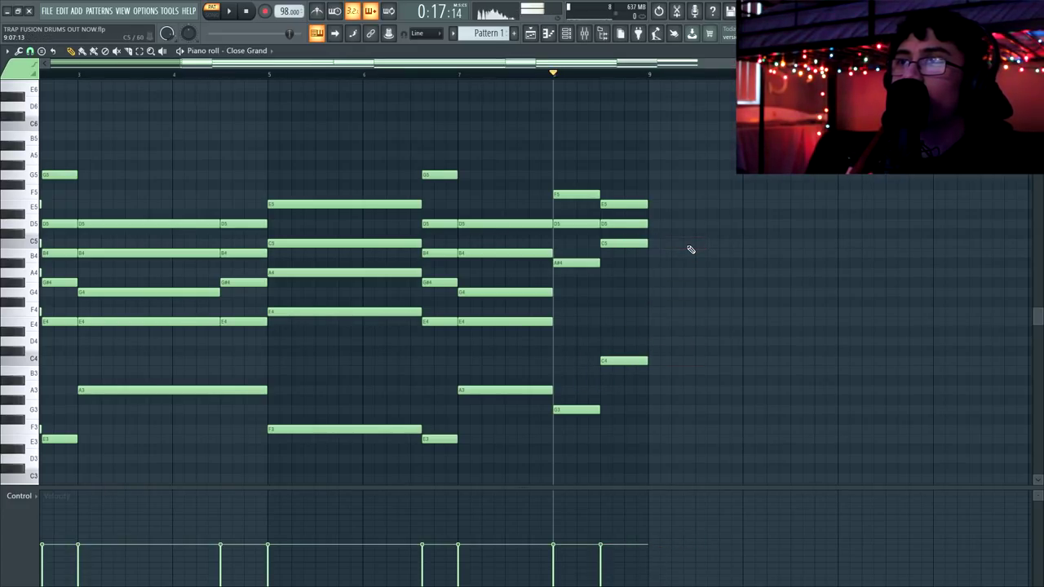
key("space")
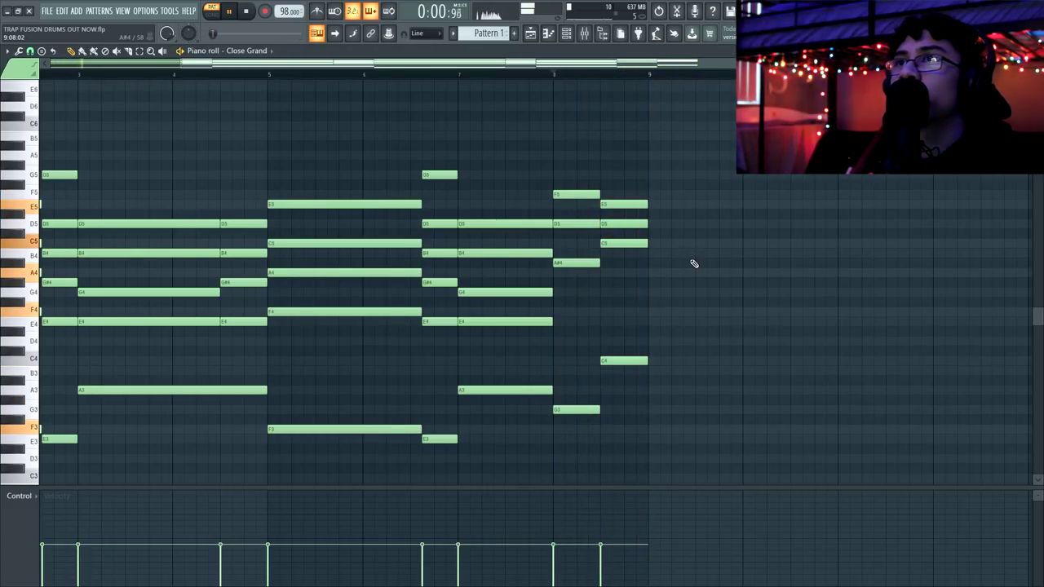
key("space")
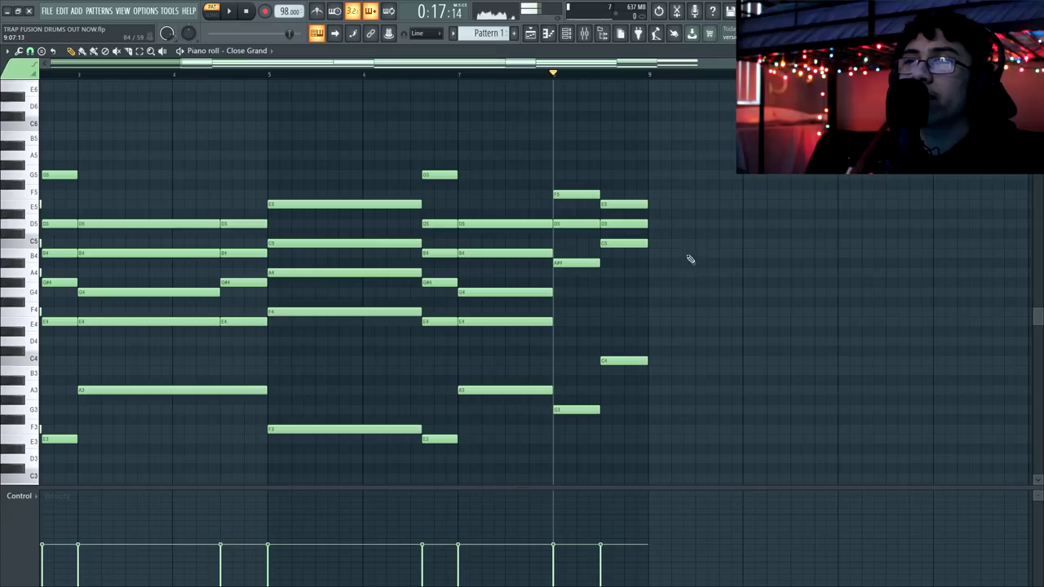
Add a G4 below the A#4 in the first half of bar 8 and play the chord
left_click_drag(641, 259, 553, 363)
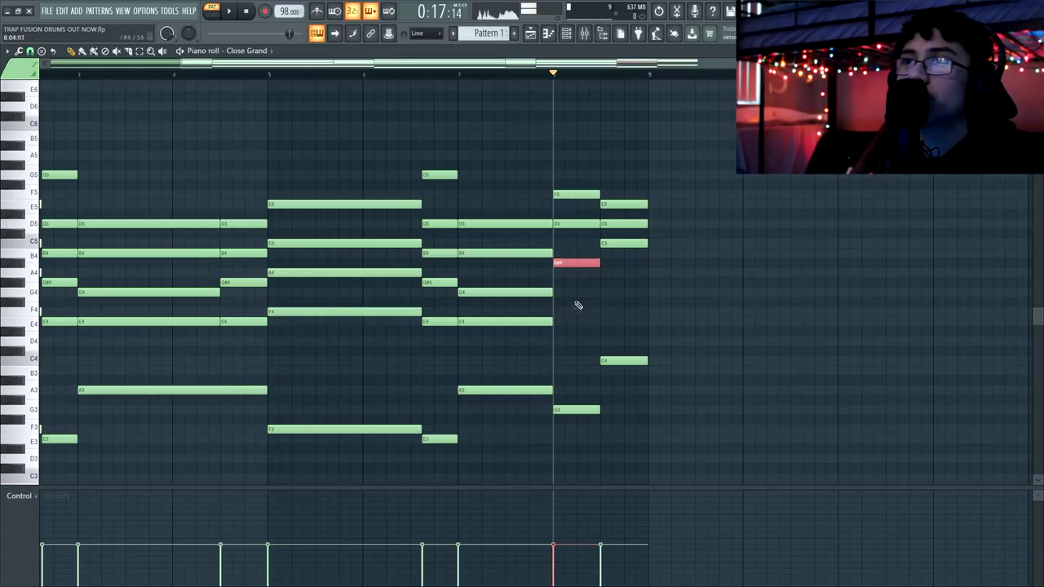
left_click(585, 328, "ctrl")
left_click(559, 292)
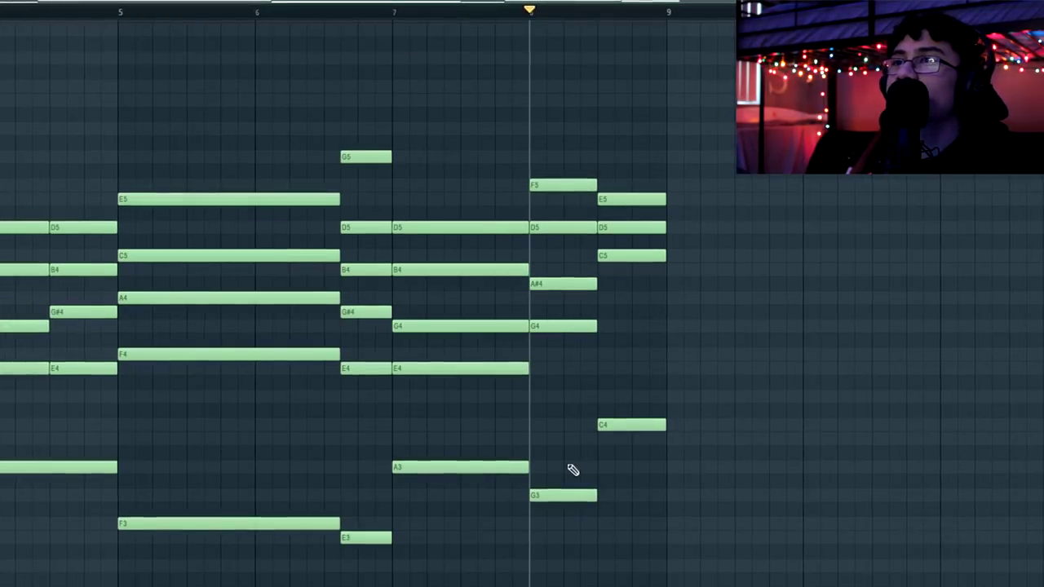
left_click_drag(574, 385, 569, 405)
left_click_drag(578, 345, 643, 393)
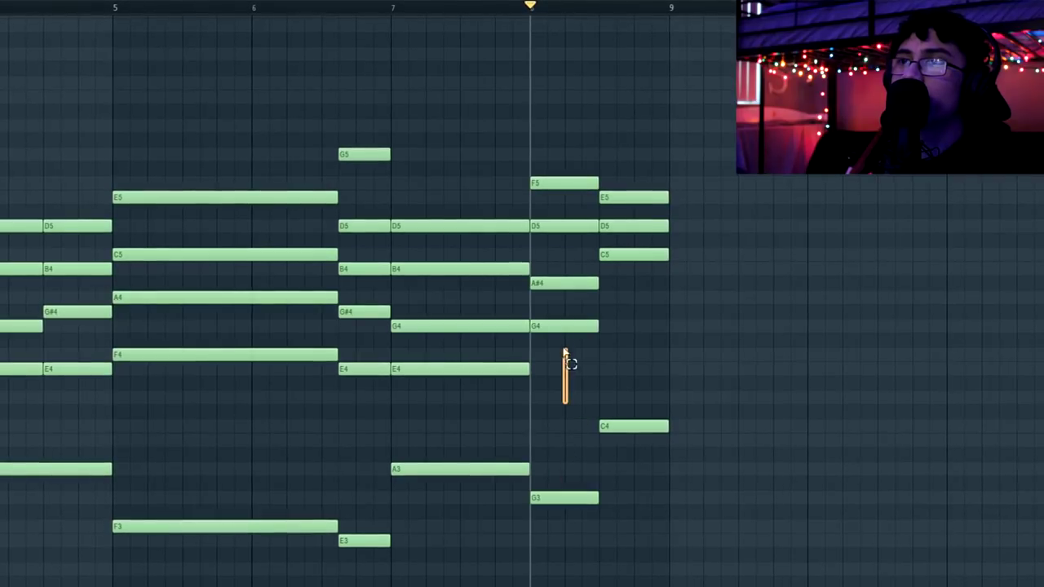
key("space")
left_click(595, 368, "ctrl")
key("space")
Add an E4 to the chord in the second half of bar 8 and play it back
left_click(604, 354)
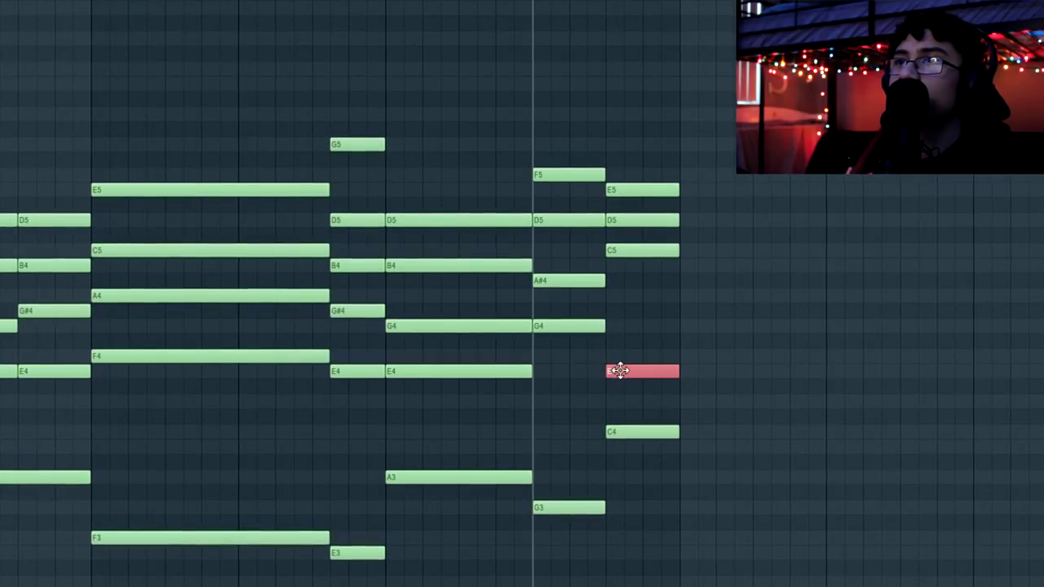
key("space")
left_click(595, 400, "ctrl")
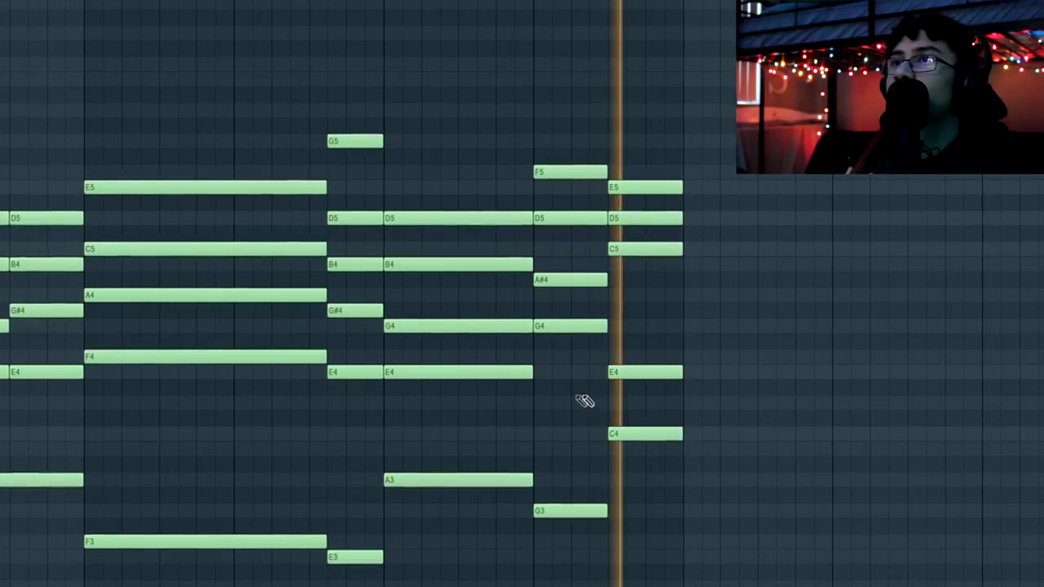
key("space")
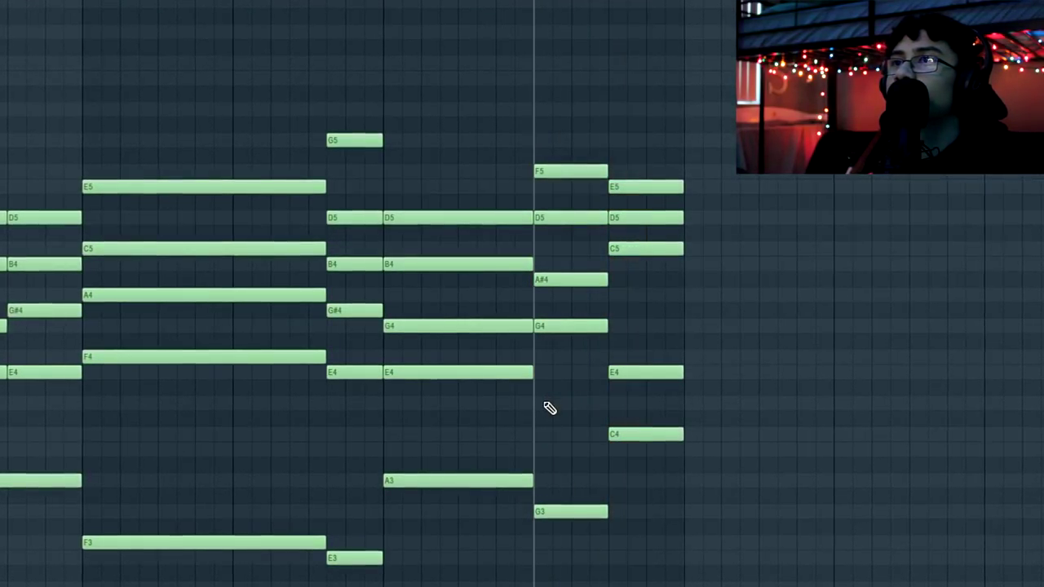
Add a D4 to the chord in the first half of bar 8 and listen to the ending as it loops
left_click(539, 402)
key("space")
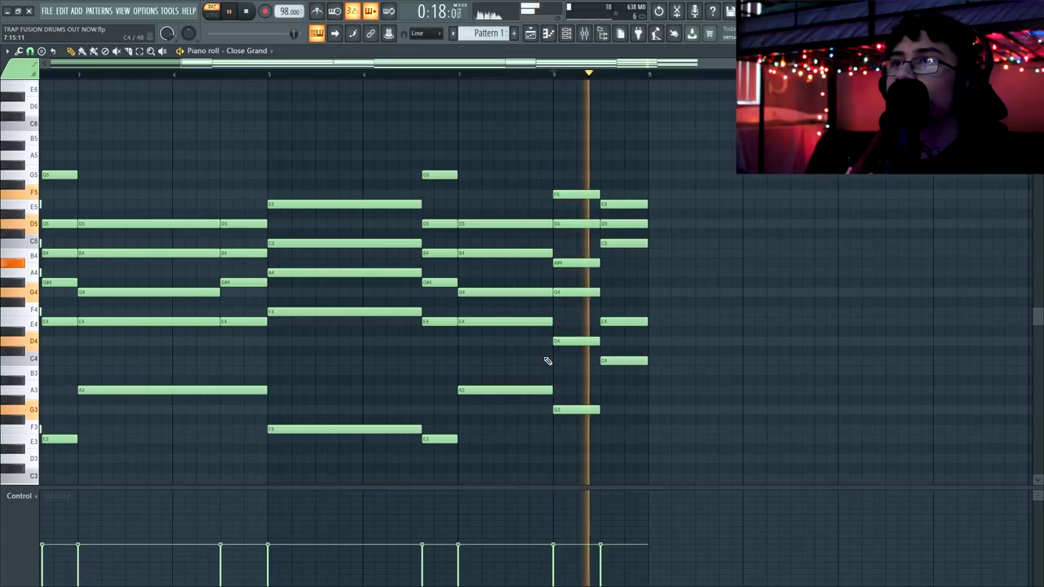
key("space")
mouse_move(582, 219)
left_mouse_down()
mouse_move(609, 232)
mouse_move(590, 230)
left_mouse_up()
key("space")
left_click(581, 340)
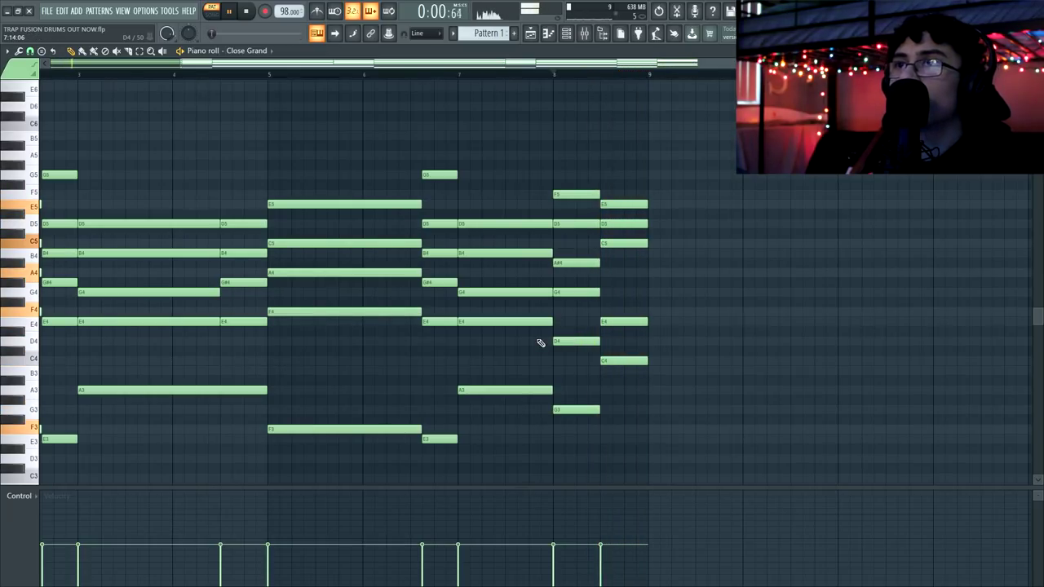
key("space")
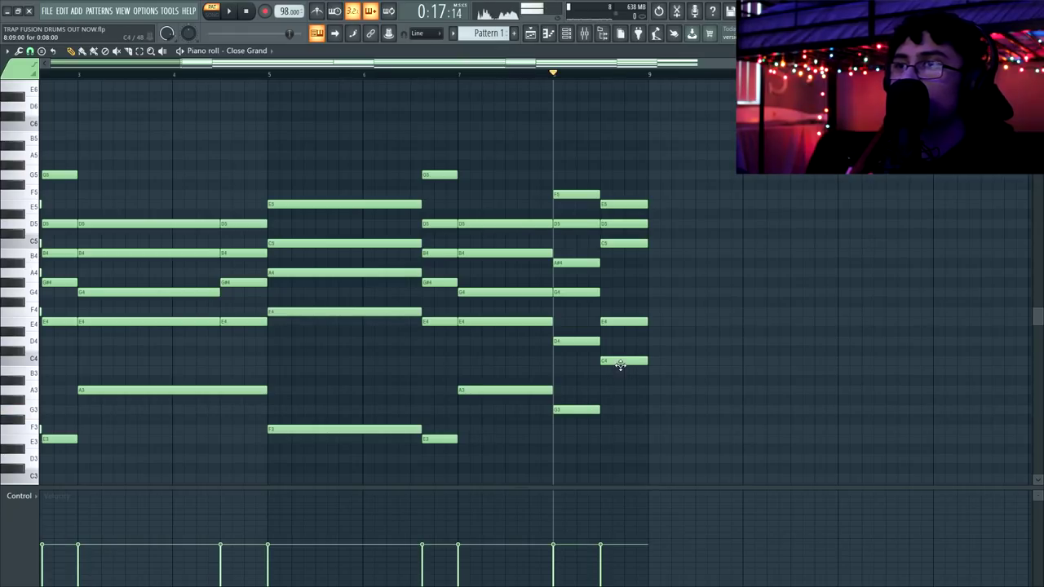
Transpose the whole eight-bar progression up two semitones and play it back
scroll(535, 367, "down", 2)
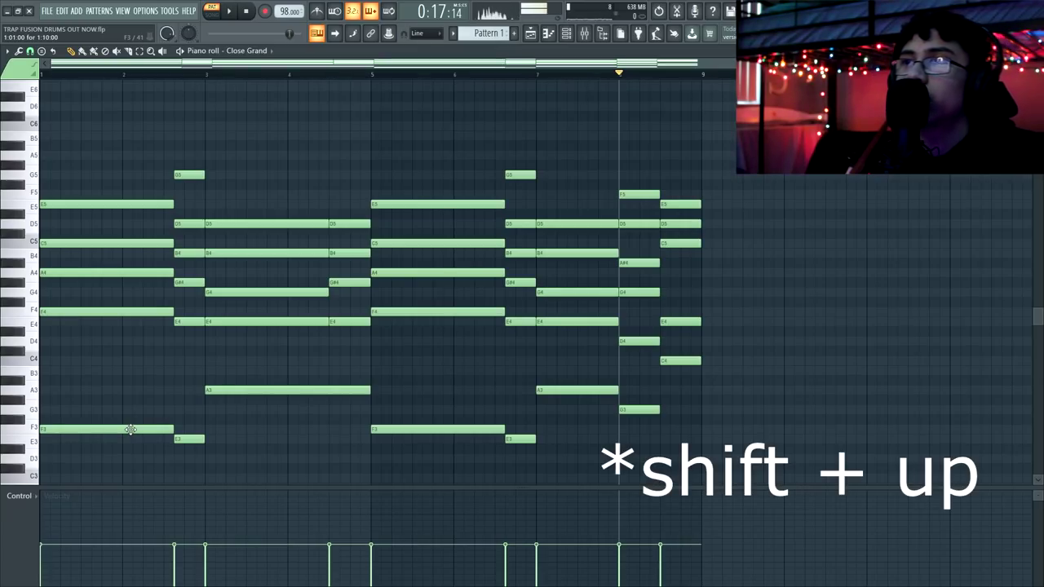
key("shift+Up")
key("shift+Up")
key("space")
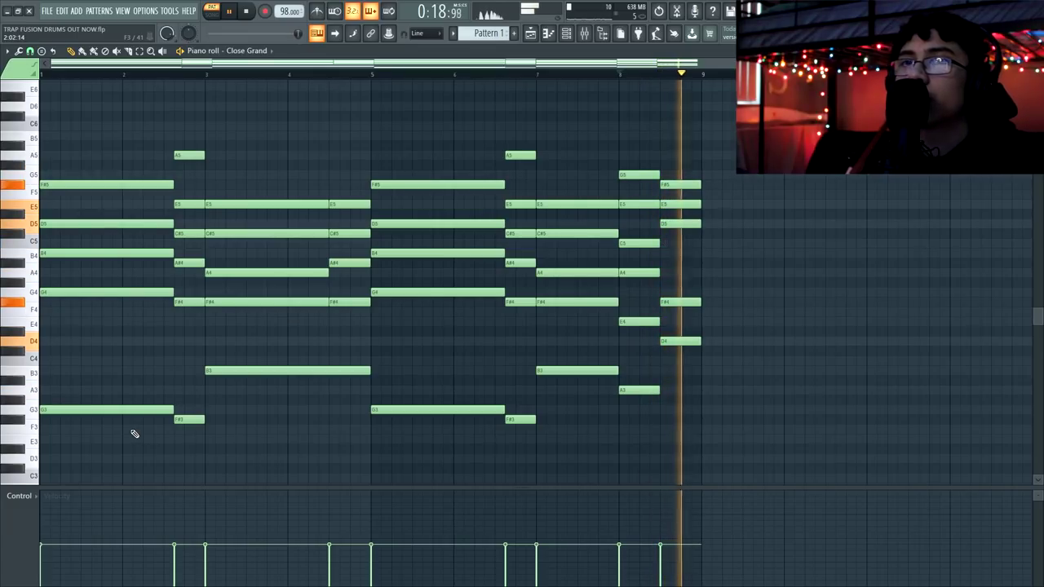
key("space")
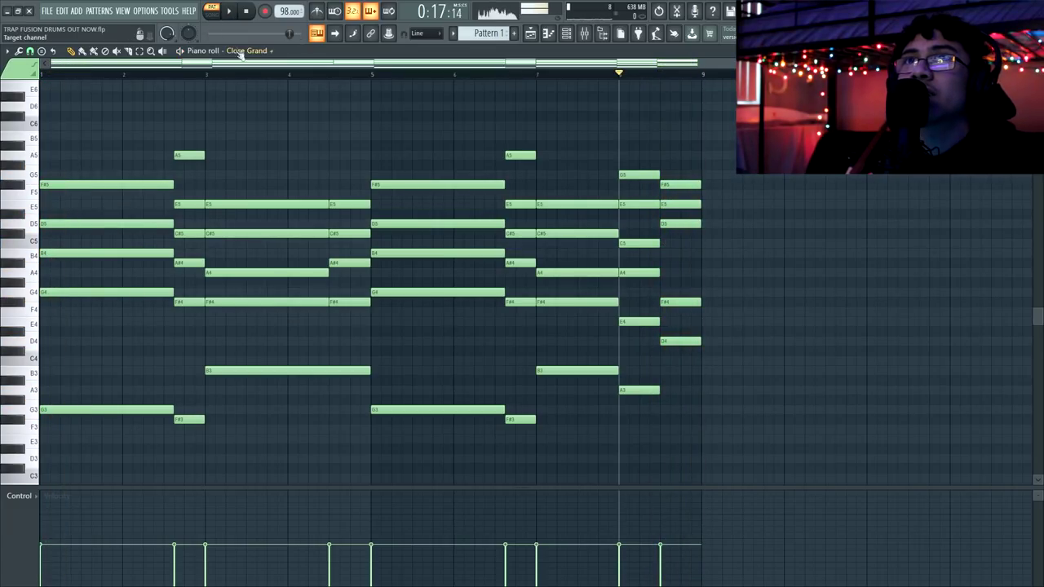
Strum all the chords with the strumizer by slightly raising the start time strength, and play the result
left_click(249, 11)
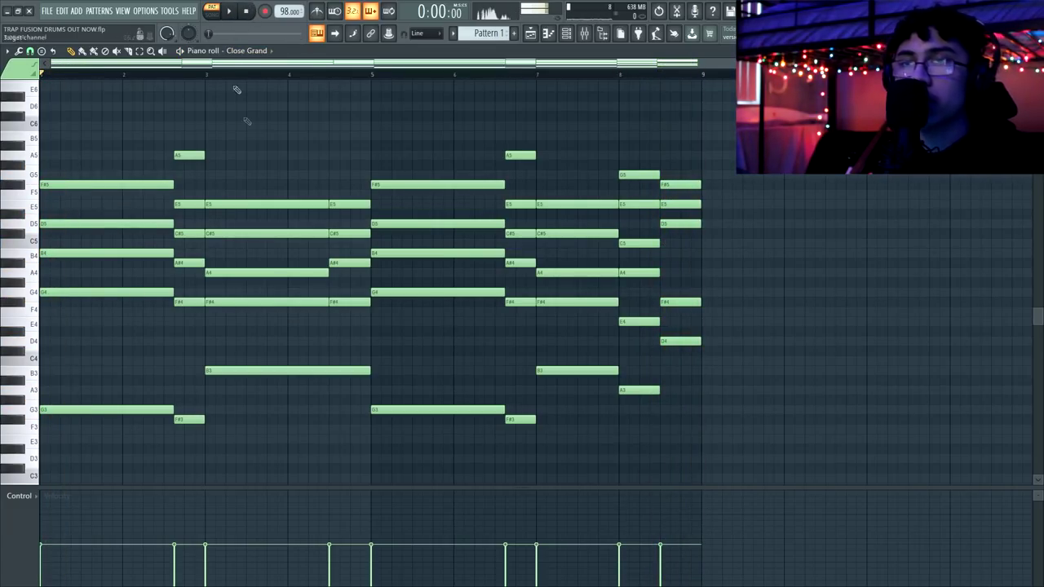
key("alt+s")
left_click_drag(499, 323, 499, 315)
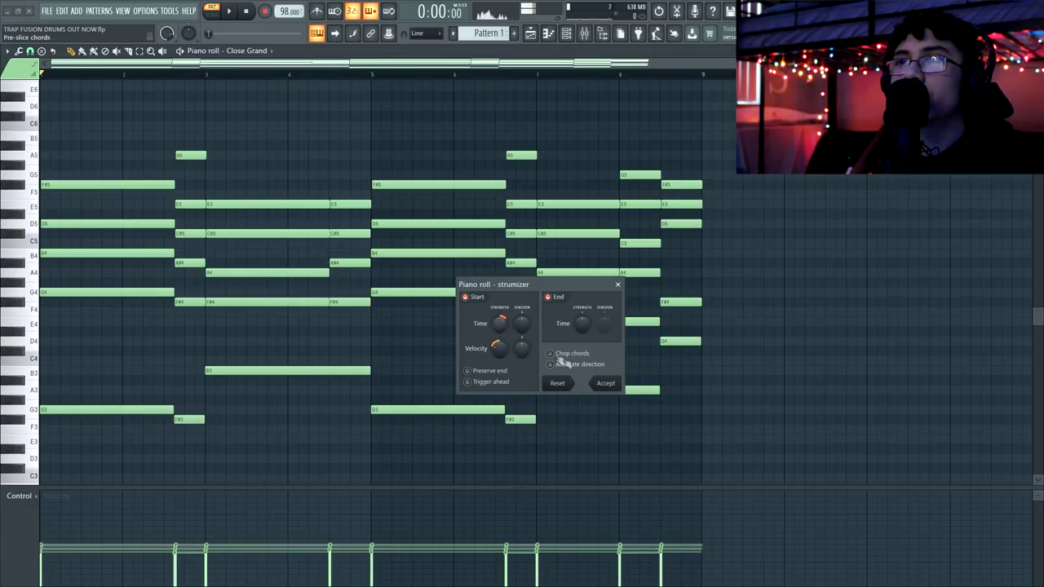
left_click(605, 383)
key("space")
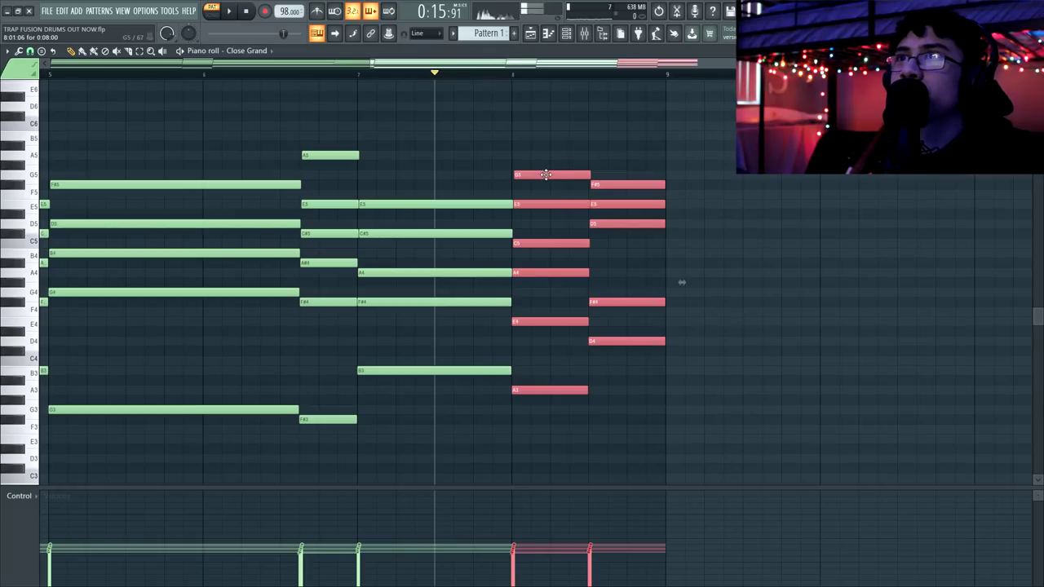
Start the first bar 8 chord one beat later, shorten both bar 8 chords to end at bar 9, and check the timing with the metronome
left_click_drag(679, 282, 717, 282)
left_click_drag(704, 389, 660, 186)
left_click(318, 11)
key("space")
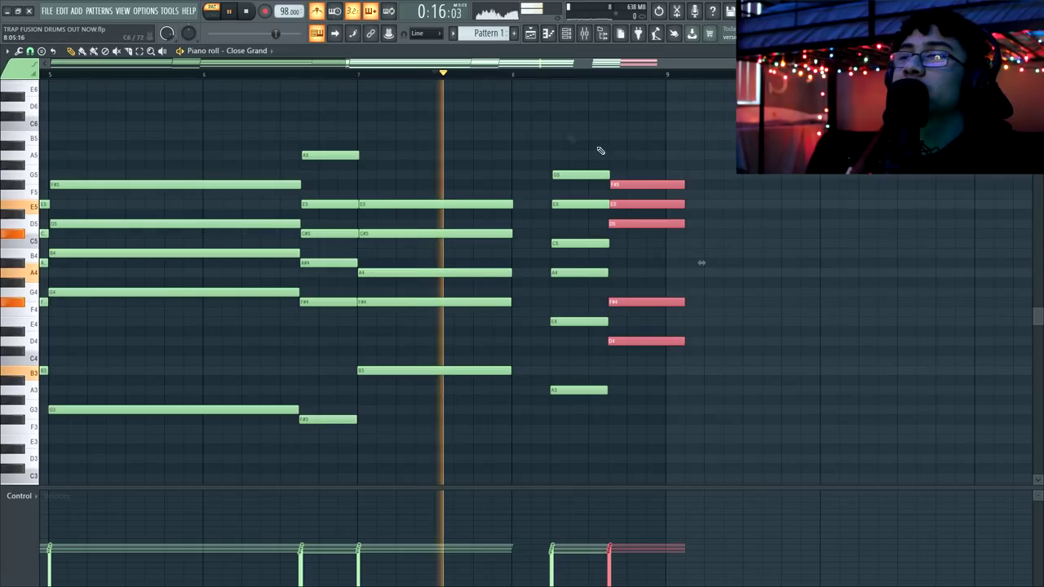
left_click_drag(683, 185, 665, 185)
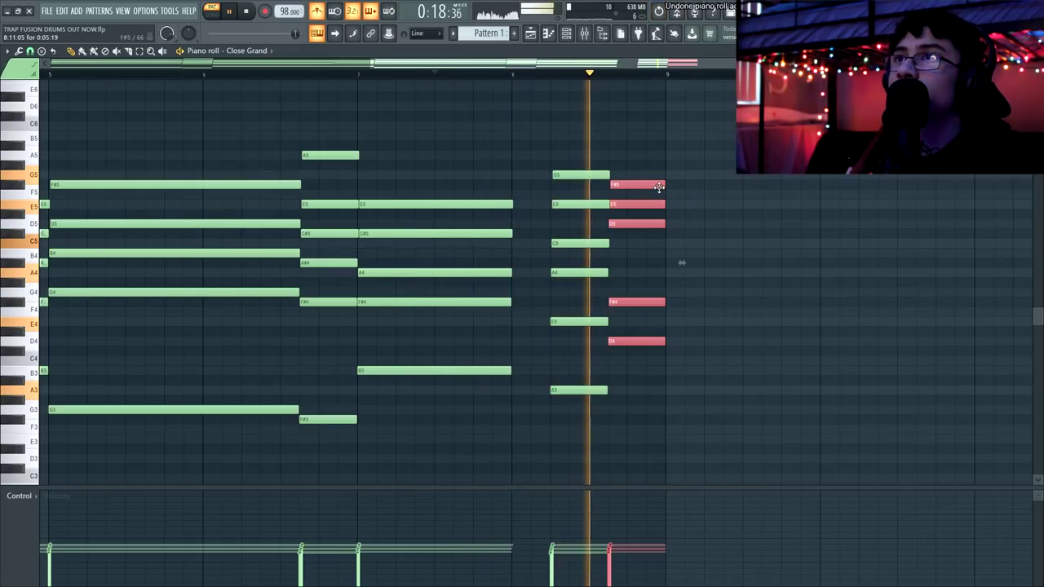
Extend the bar 7 chord to meet the first bar 8 chord, ending its B3 bass early with a short A#3 passing note
left_click_drag(459, 215, 541, 370)
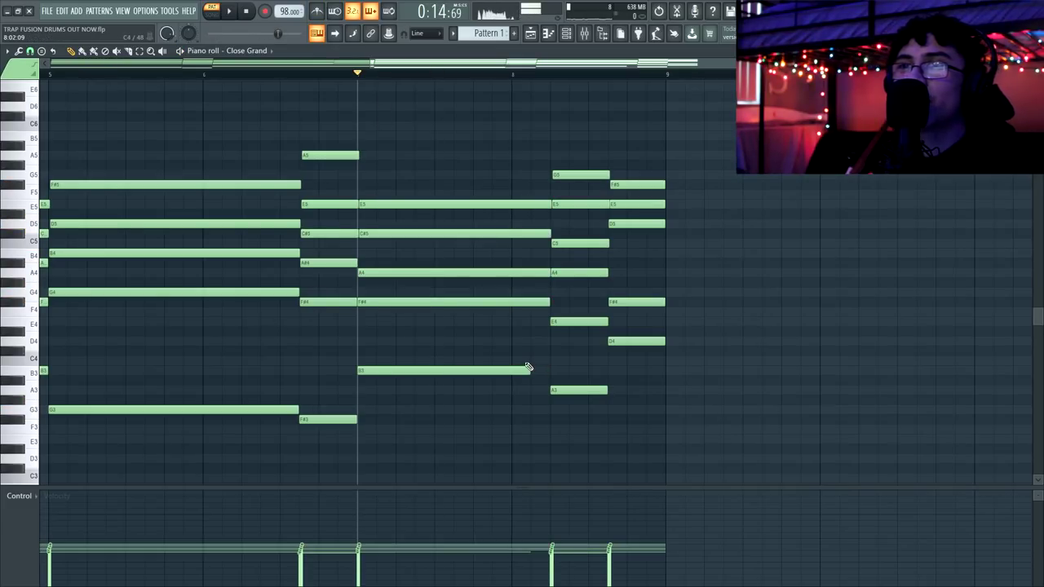
left_click(531, 381)
left_click_drag(699, 380, 541, 380)
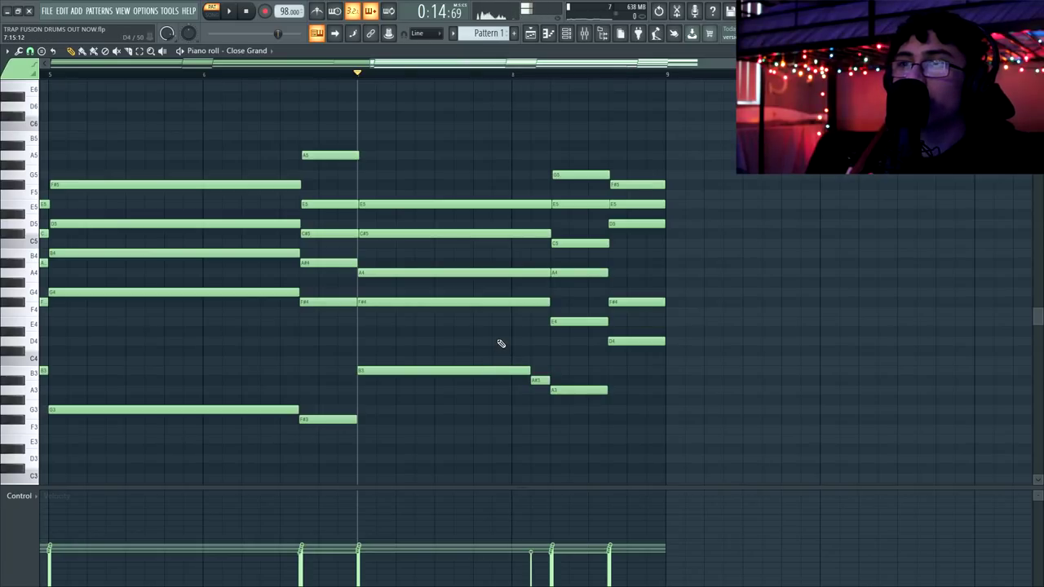
left_click_drag(556, 384, 562, 403)
left_click(561, 403, "ctrl")
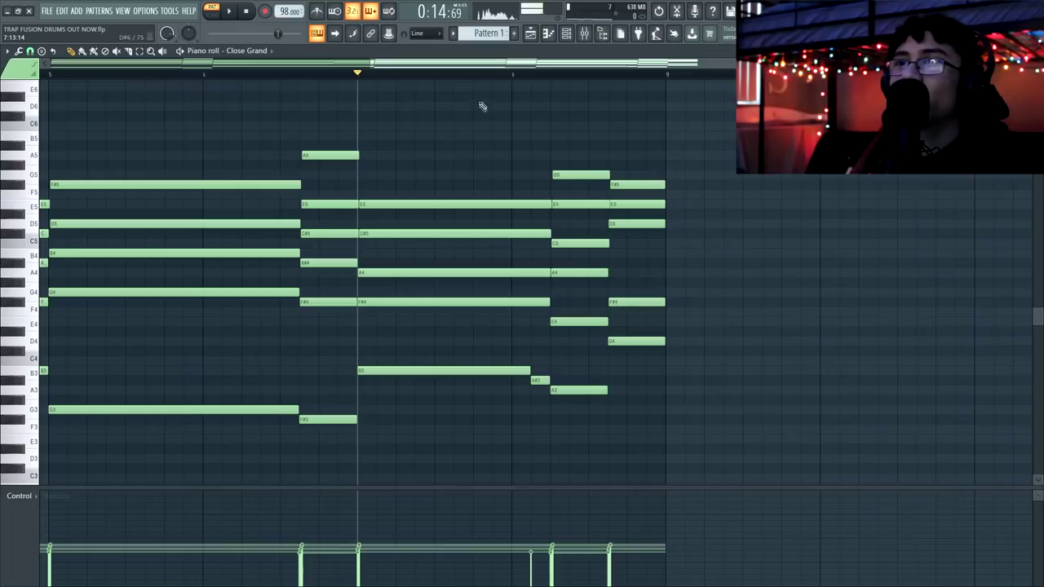
left_click_drag(445, 142, 640, 448)
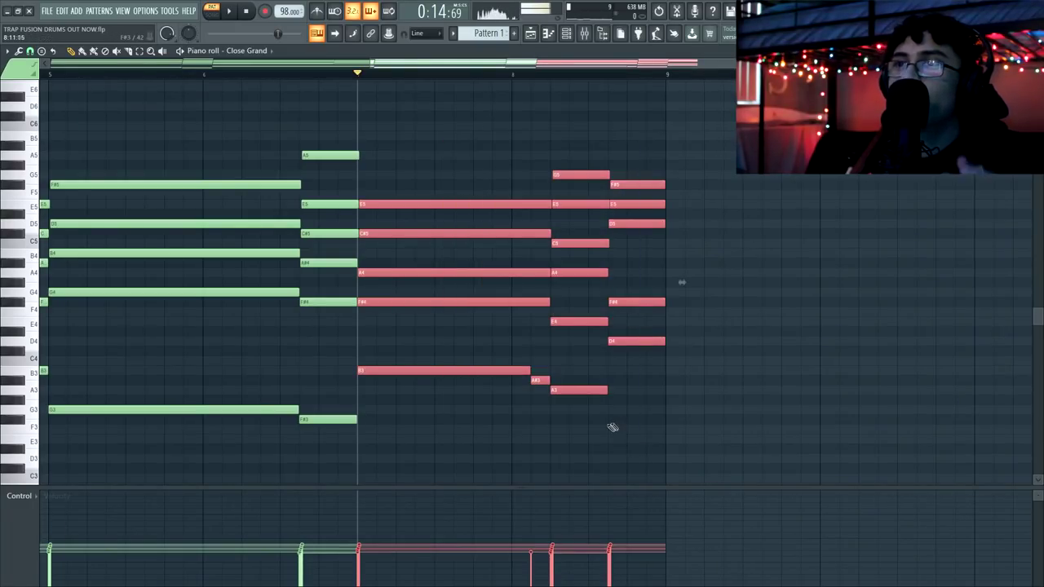
left_click(440, 79, "ctrl")
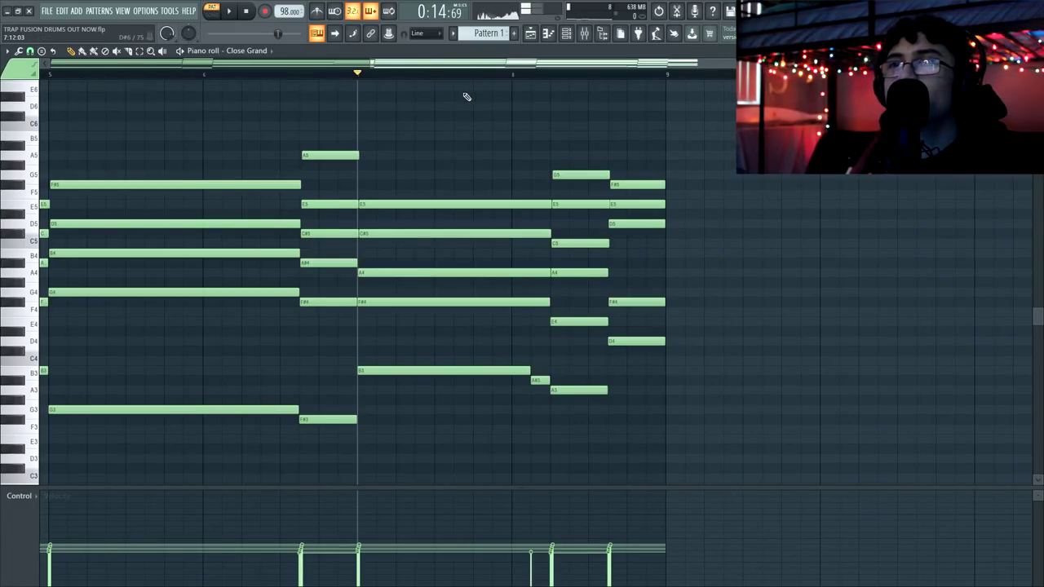
left_click_drag(503, 357, 543, 403)
left_click(543, 404, "ctrl")
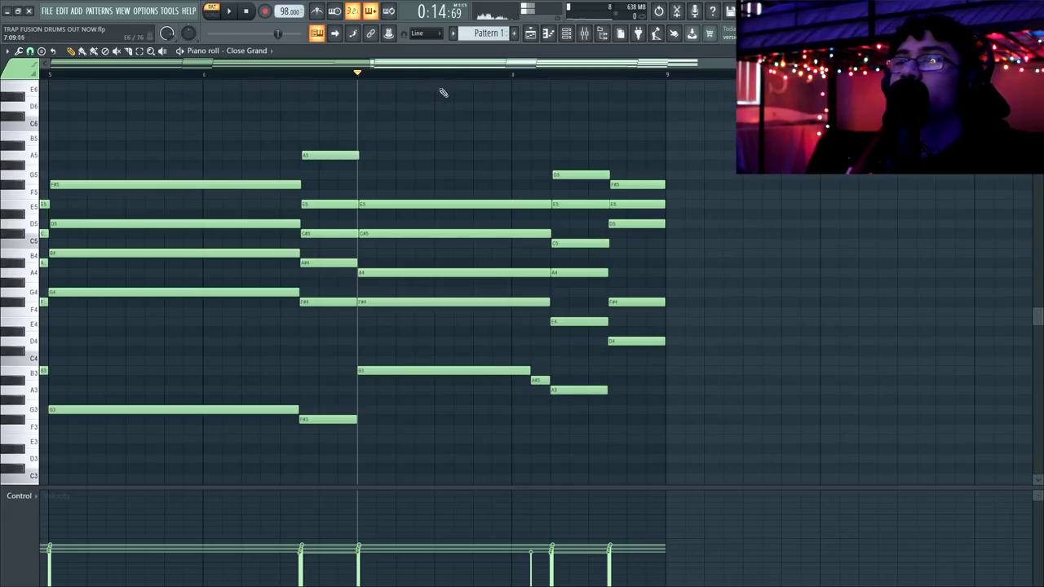
key("space")
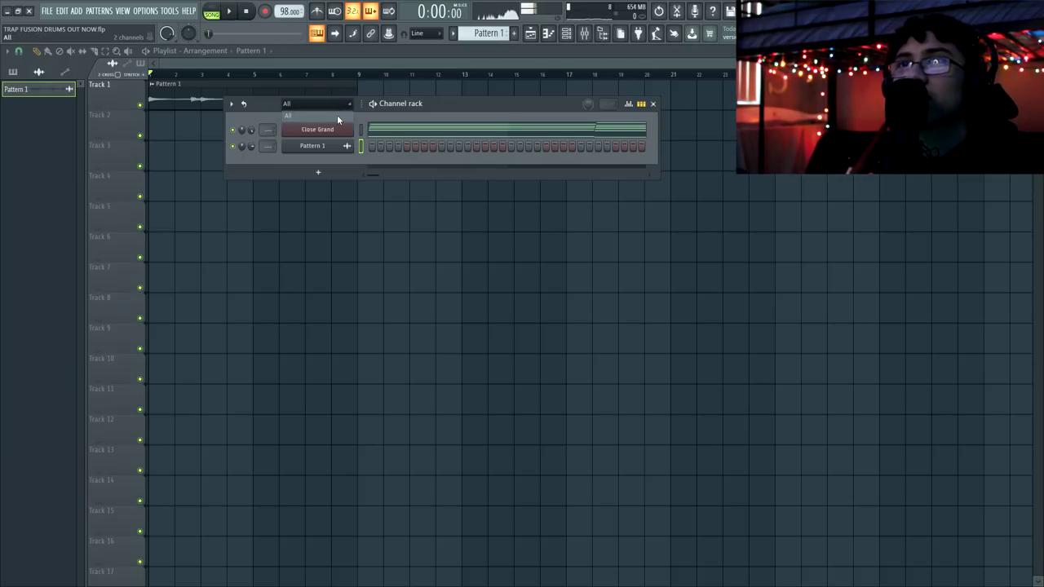
Add an ElectraX channel and load the 36OSCs MF preset from its Pad category
left_click(337, 119)
left_click(321, 173)
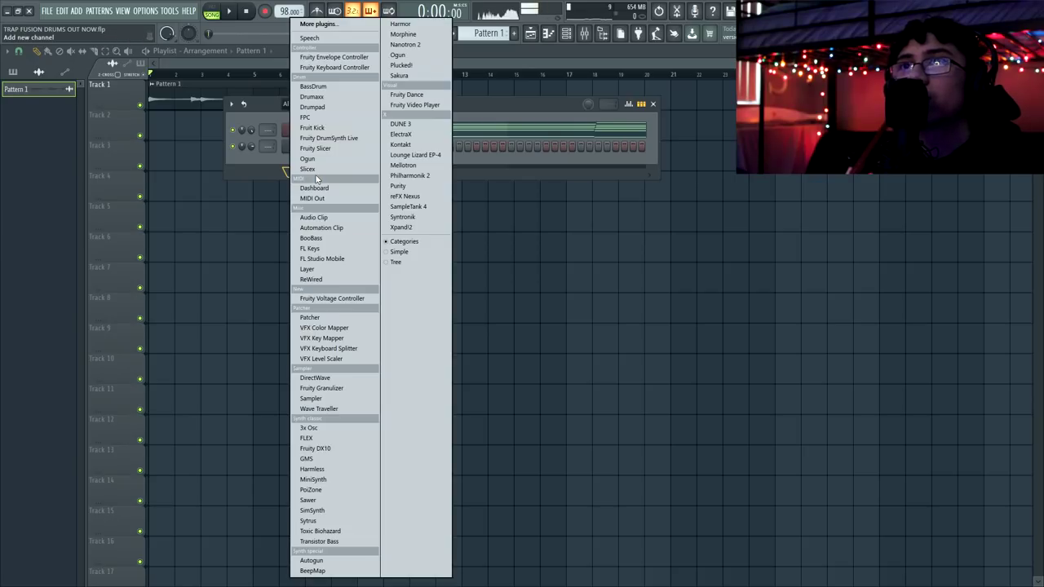
left_click(412, 134)
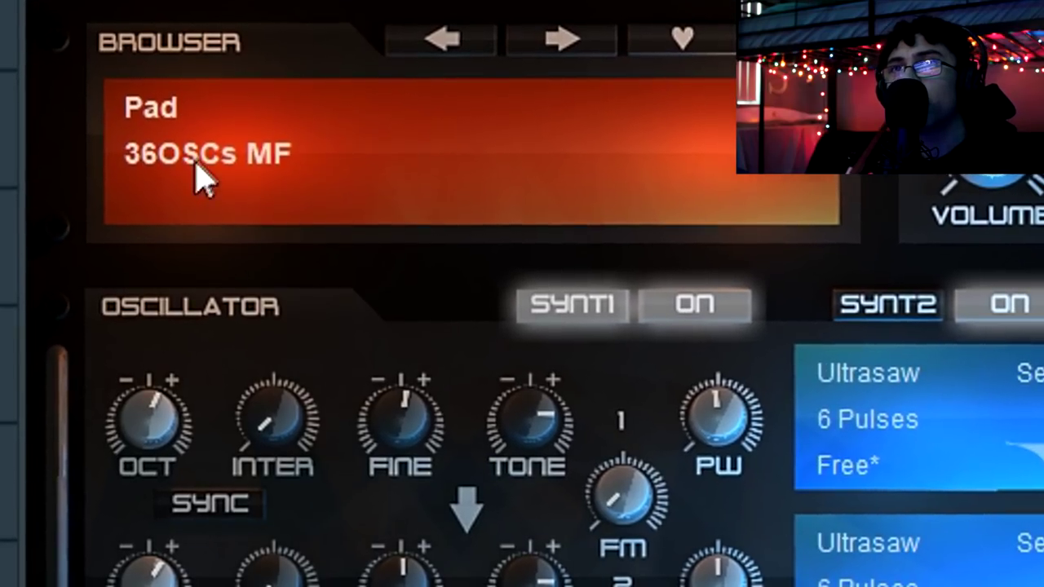
left_click(199, 128)
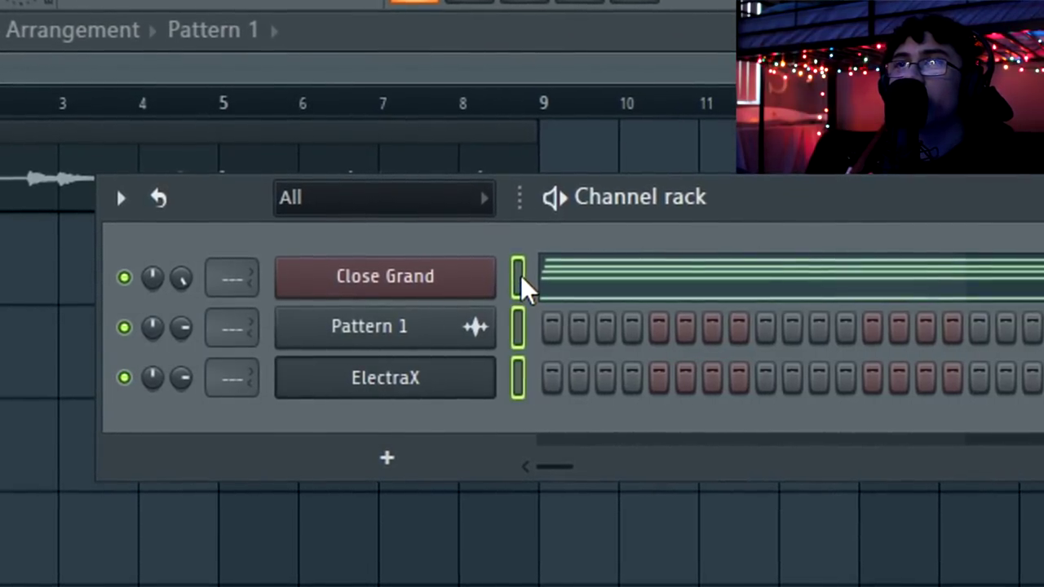
Copy the Close Grand chords into the ElectraX channel in Pattern 2 and play them back
left_click(521, 275)
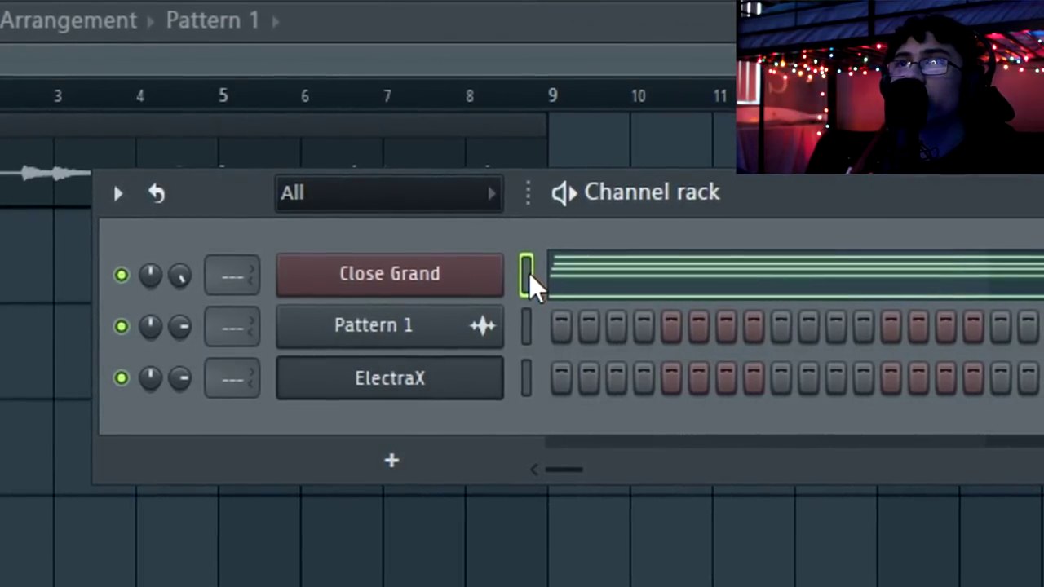
key("KP_Add")
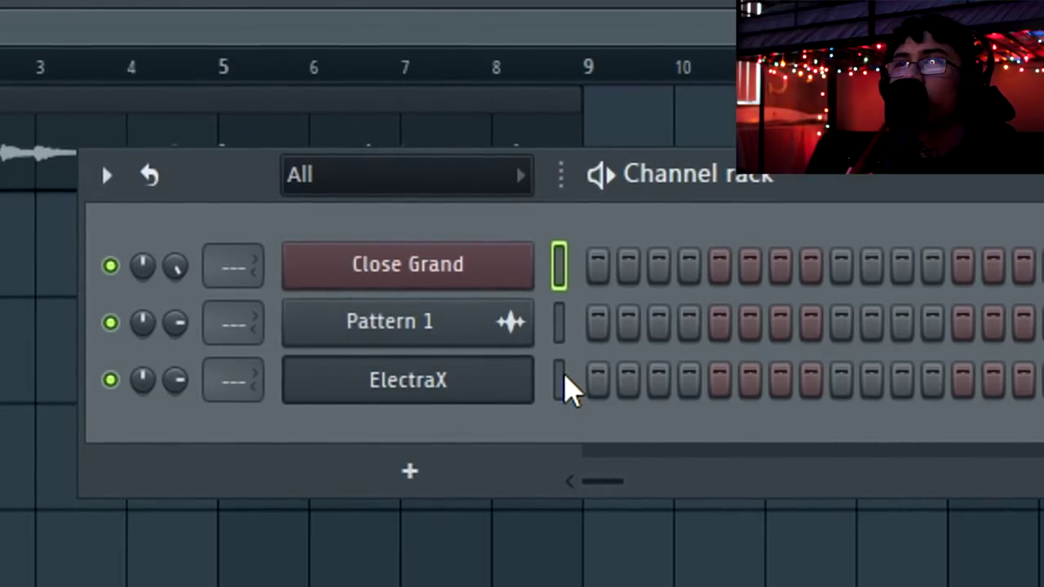
left_click(552, 380)
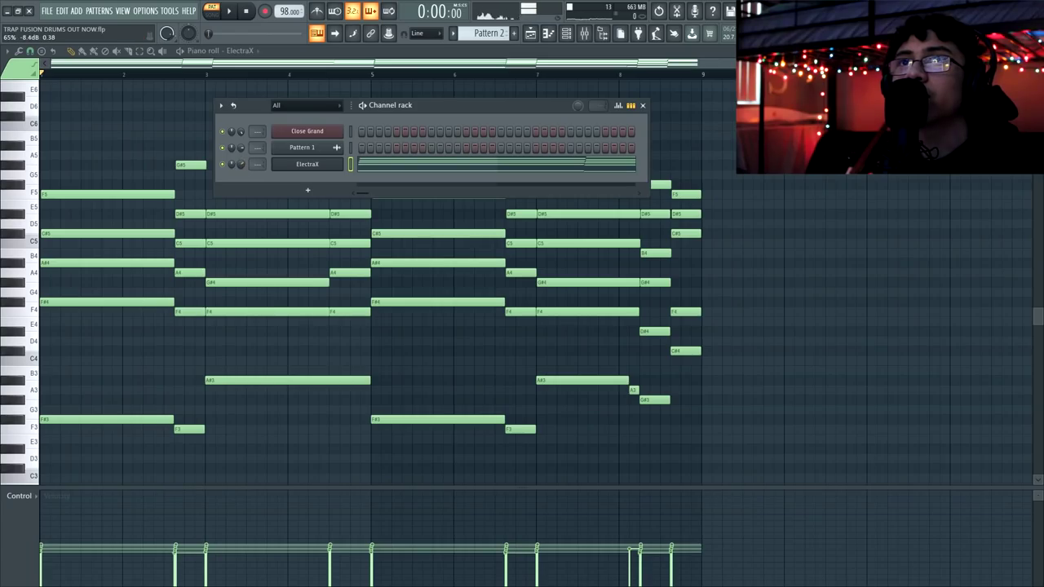
key("space")
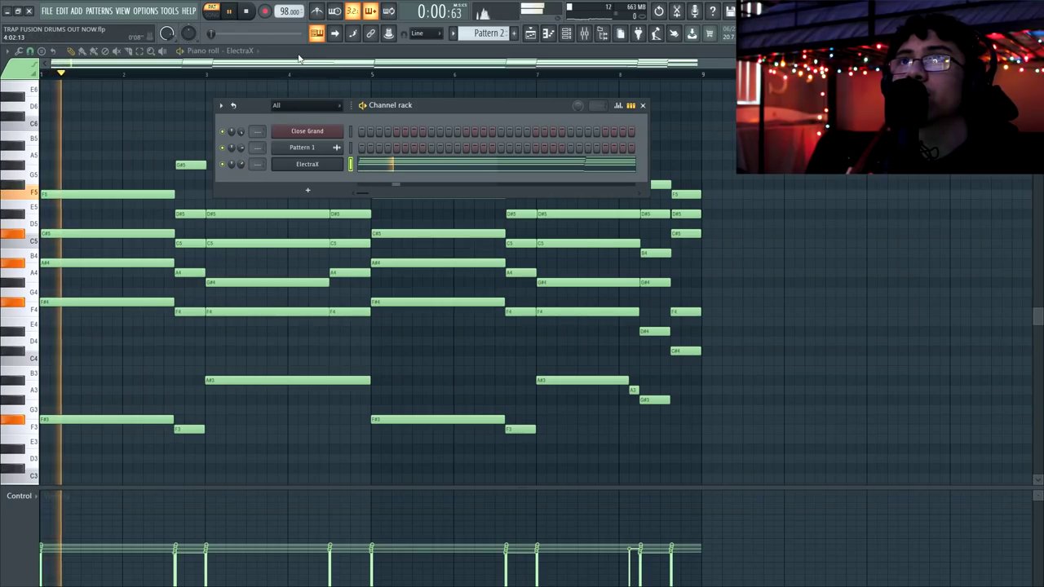
Delete the bass line below the ElectraX chords and play the pad together with the piano in the arrangement
key("F6")
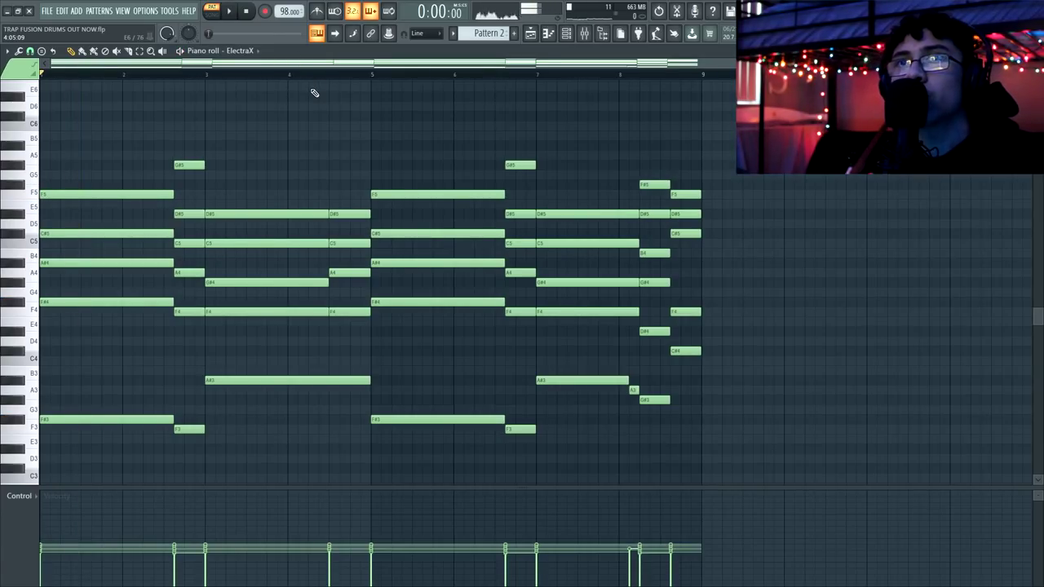
left_click_drag(114, 367, 660, 448)
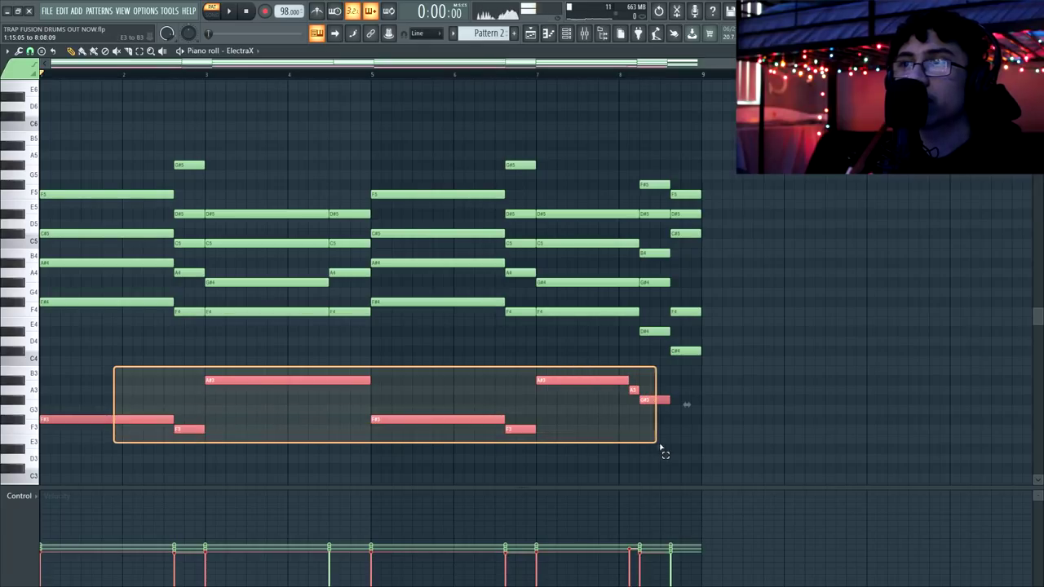
key("Delete")
key("space")
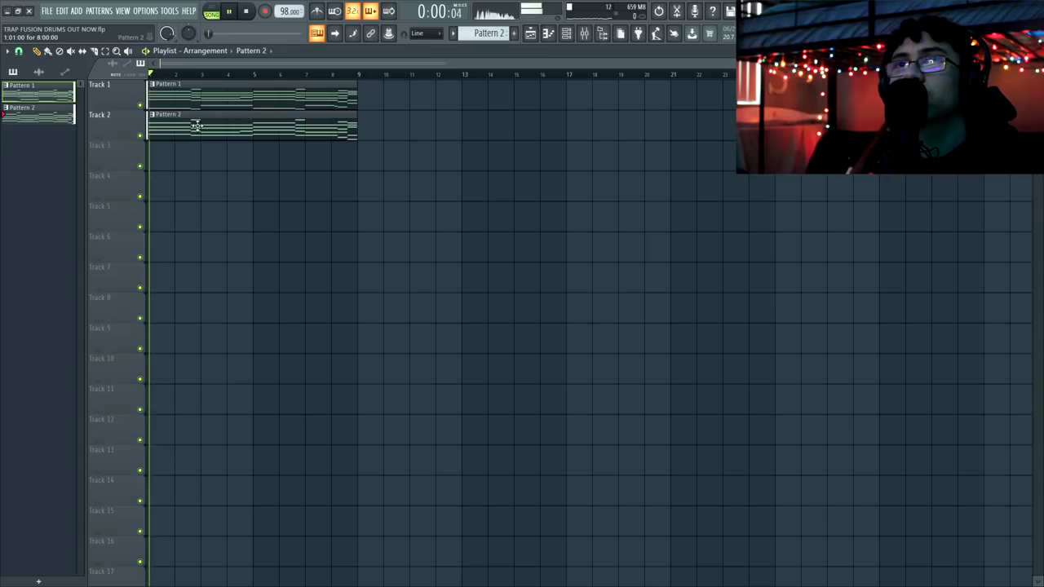
key("space")
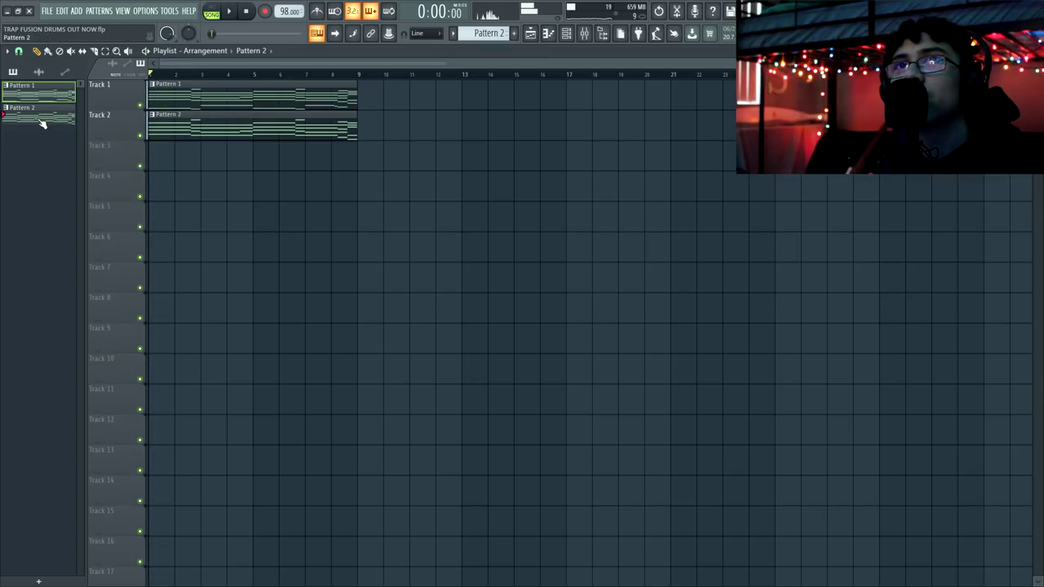
Add the Deep3 instrument channel and show its empty piano roll
left_click(566, 35)
left_click(307, 174)
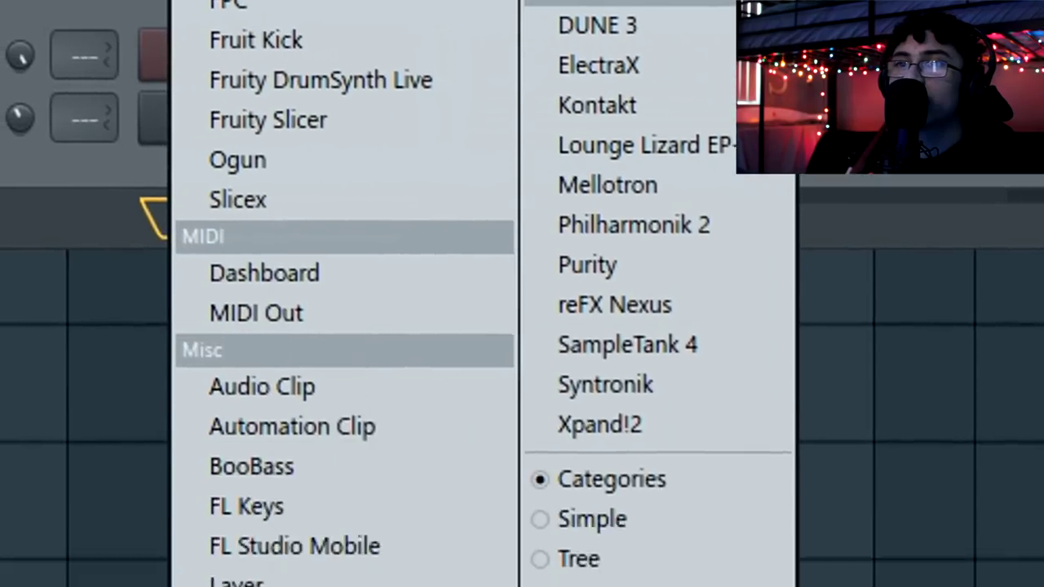
scroll(411, 408, "down", 10)
left_click(410, 410)
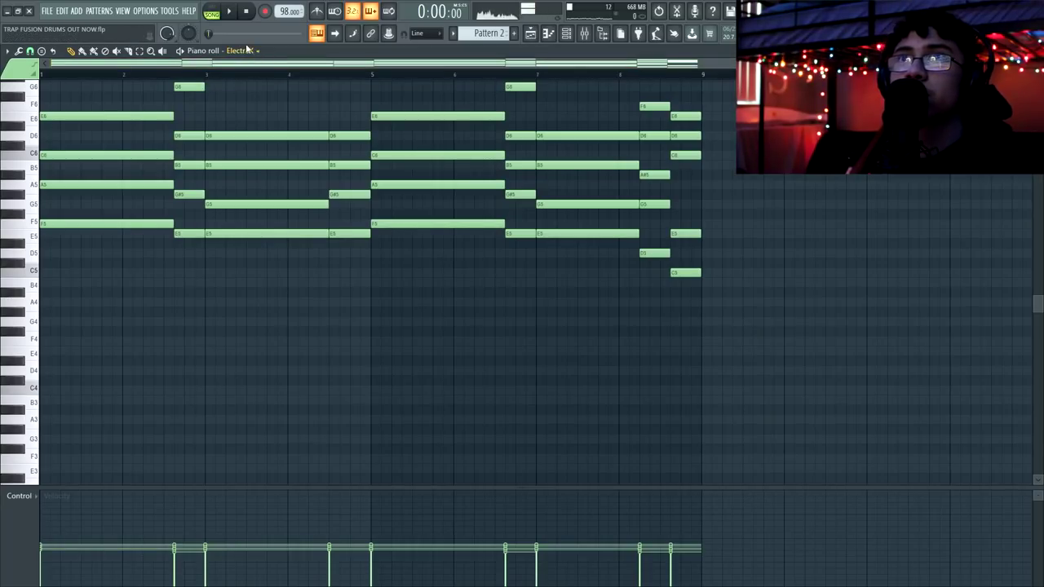
left_click(246, 50)
left_click(263, 129)
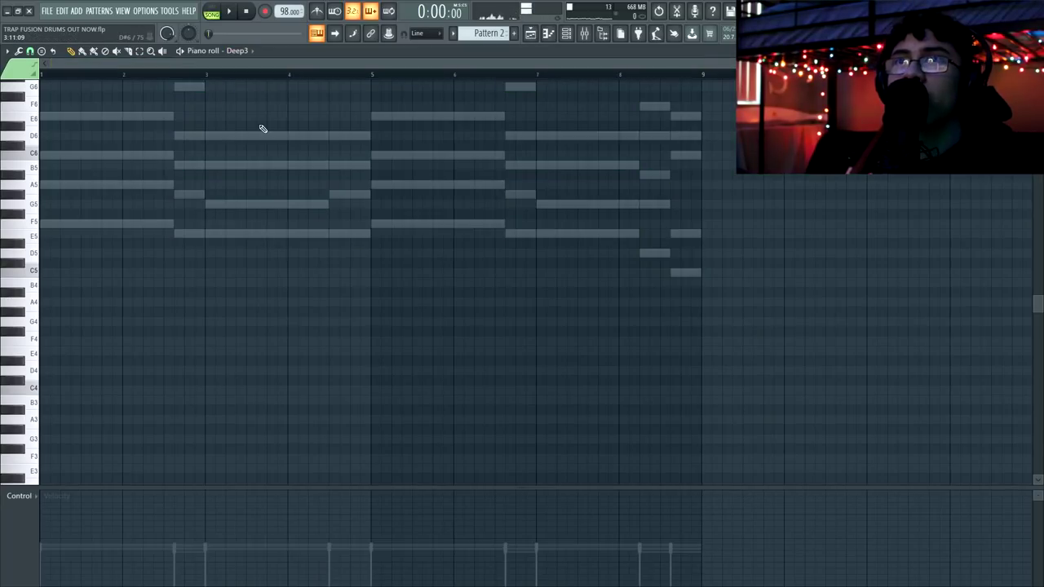
Draw the Deep3 bass notes F3, E3, A3, F3, E3, A3, G#3 and G3 over the piano's ghosted bass line in Pattern 1
scroll(496, 32, "up", 1)
scroll(326, 297, "down", 3)
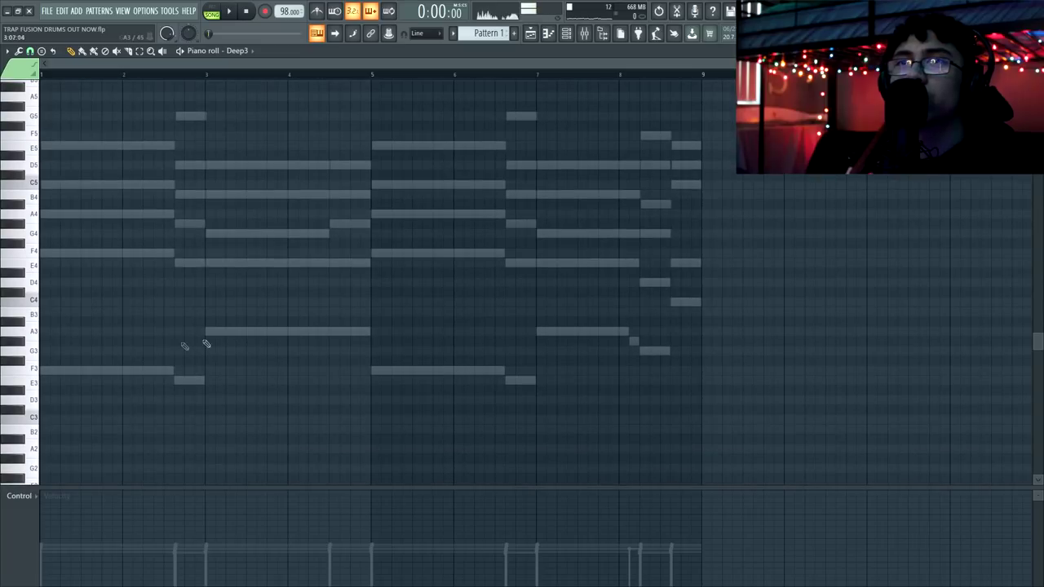
left_click(90, 373)
left_click_drag(153, 369, 168, 362)
left_click(180, 381)
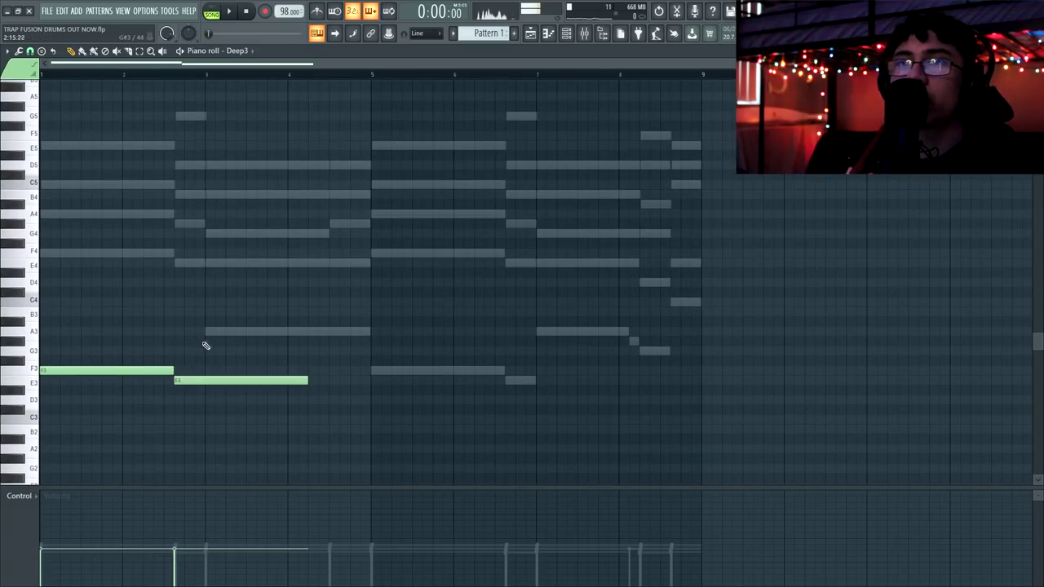
left_click(211, 332)
left_click(383, 370)
left_click(510, 381)
left_click(542, 332)
left_click(634, 342)
left_click(642, 353)
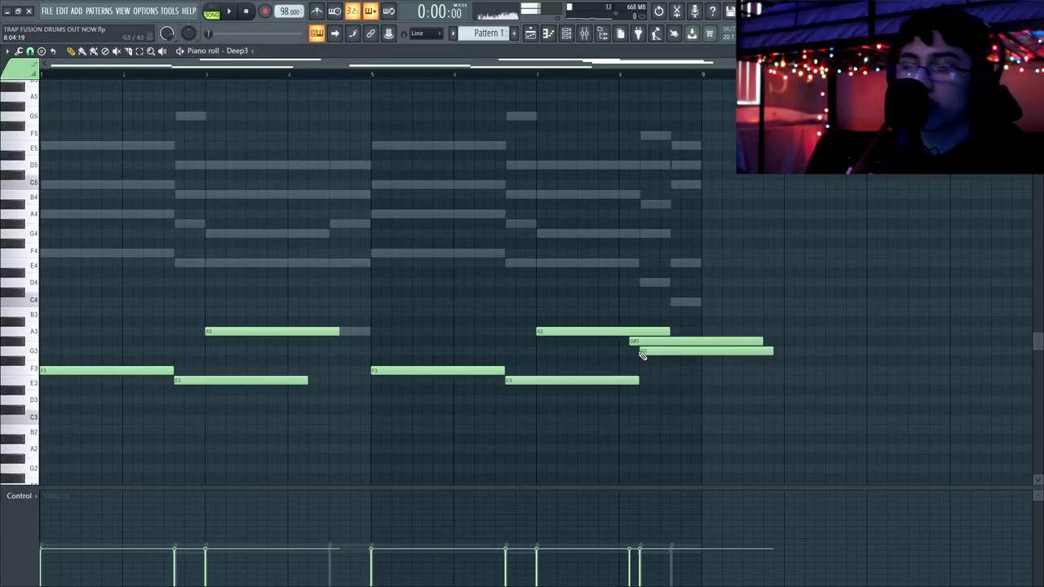
Make the Deep3 bass notes legato, raise them one octave, and play them back at a higher velocity
key("ctrl+l")
key("ctrl+Up")
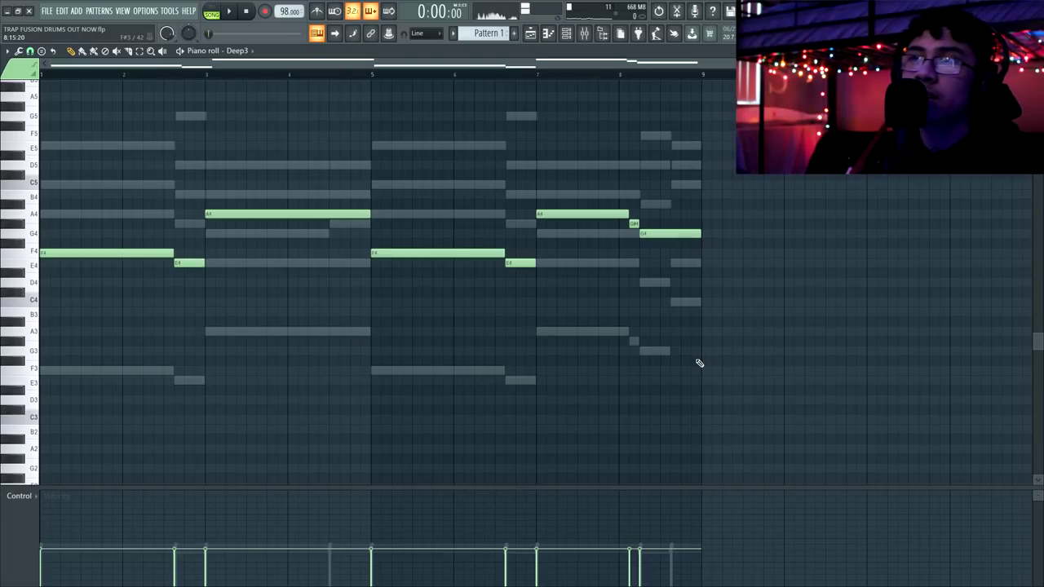
key("ctrl+a")
key("space")
key("ctrl+d")
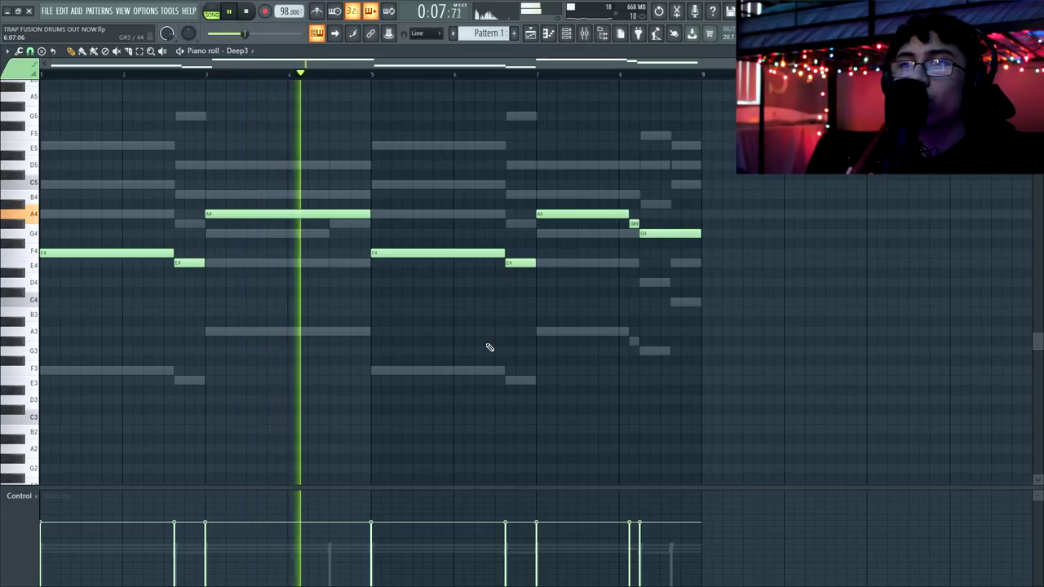
Shorten the final G4 bass note, add a C4 under the last bar 8 chord, and listen to the ending
key("F6")
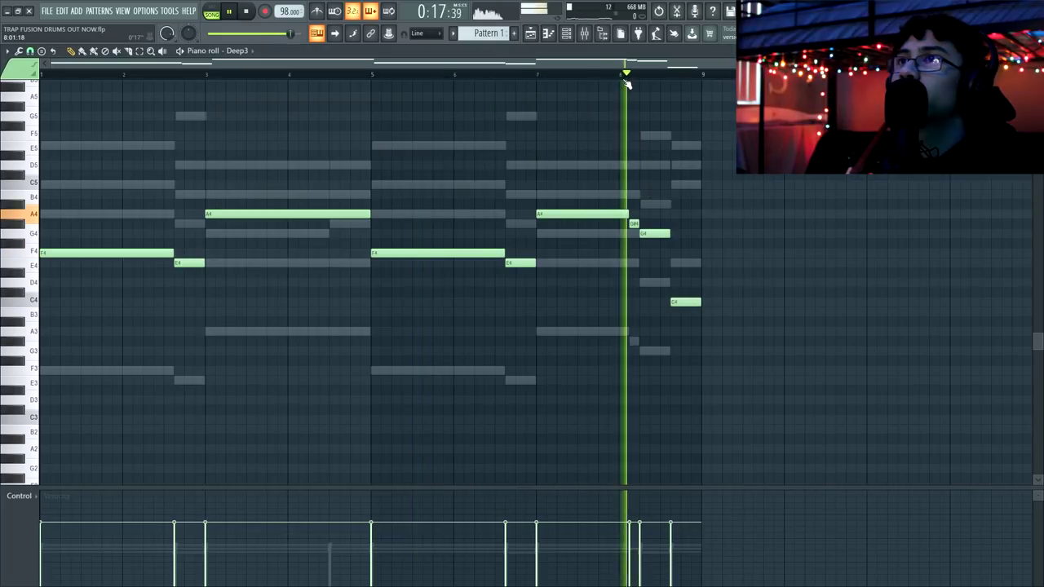
left_click_drag(704, 251, 700, 342)
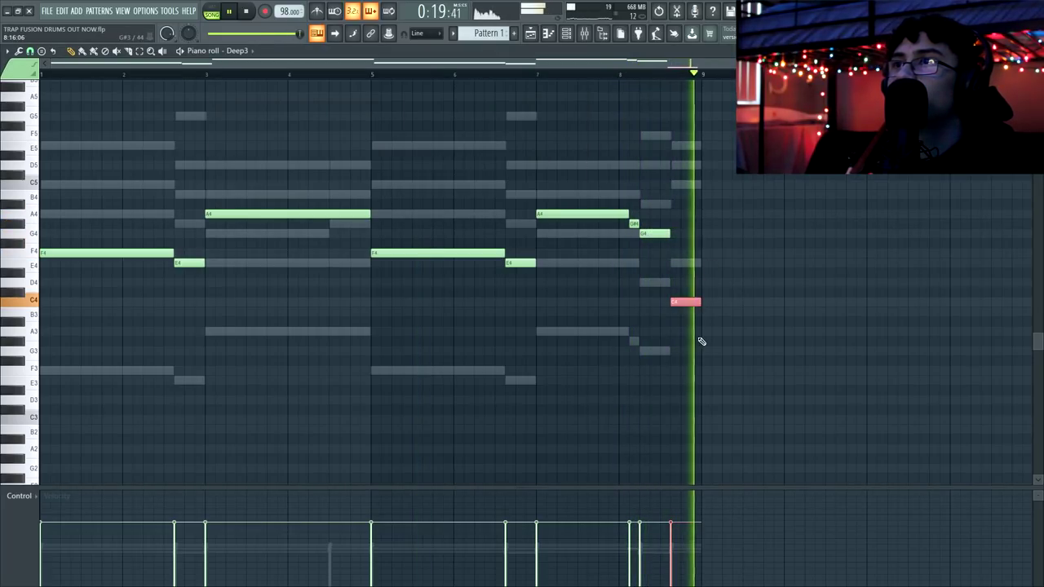
key("space")
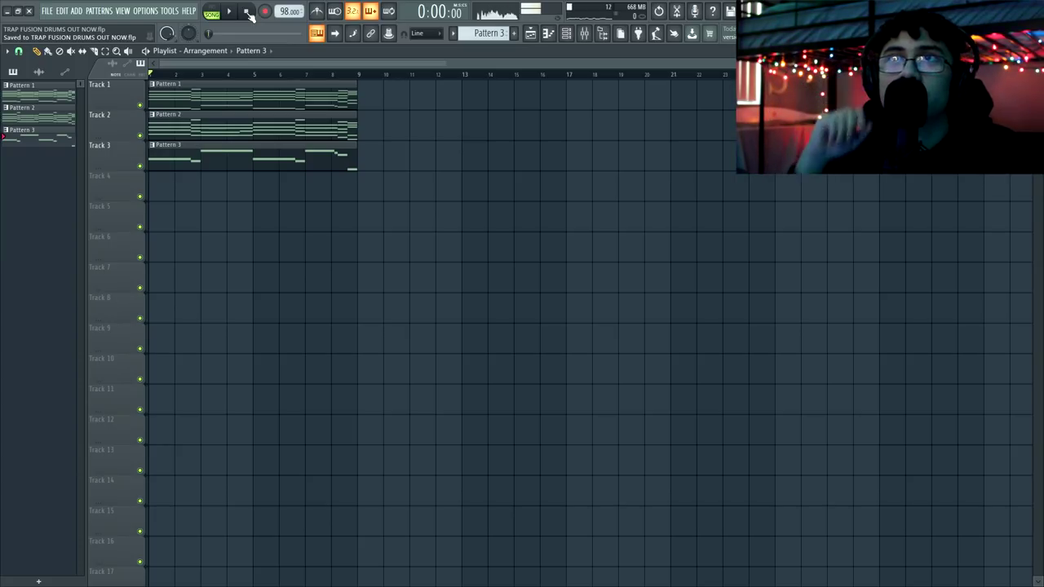
Quick render the piano, pad and bass patterns as audio clips
right_click(50, 136)
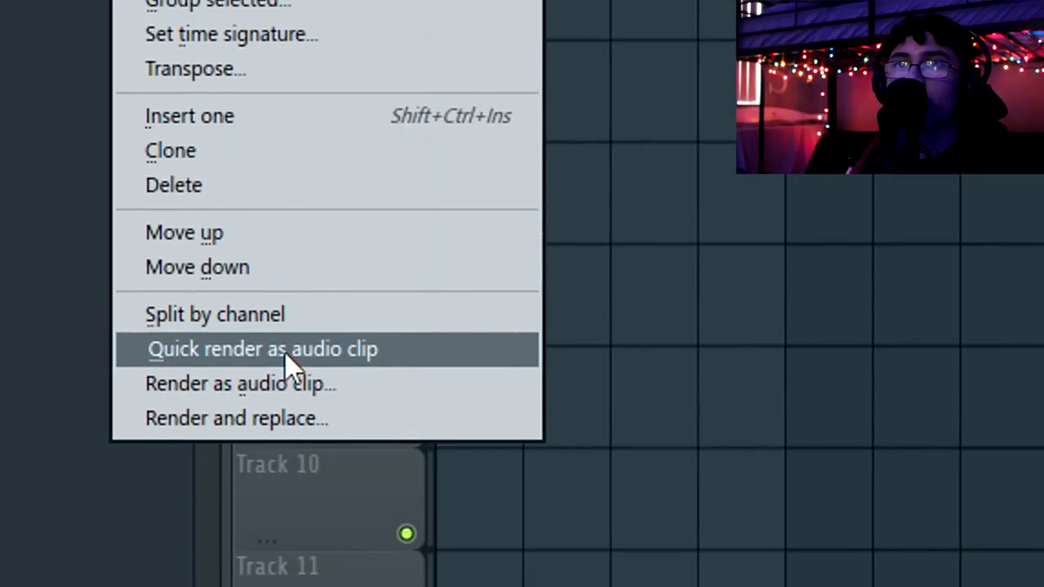
left_click(285, 352)
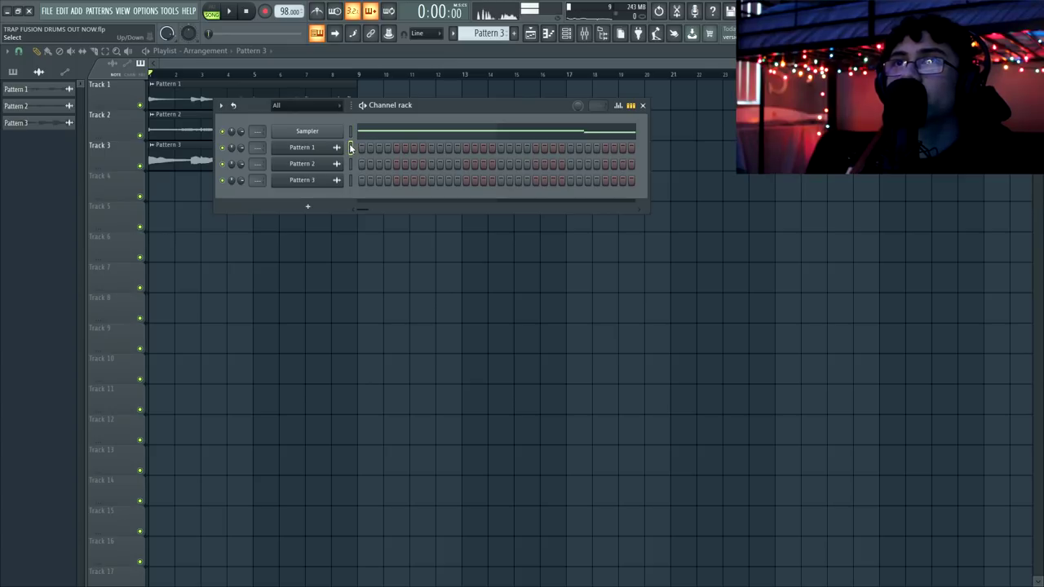
Route the Pattern 1, Pattern 2 and Pattern 3 audio channels to separate mixer tracks starting from Insert 1
double_click(351, 151)
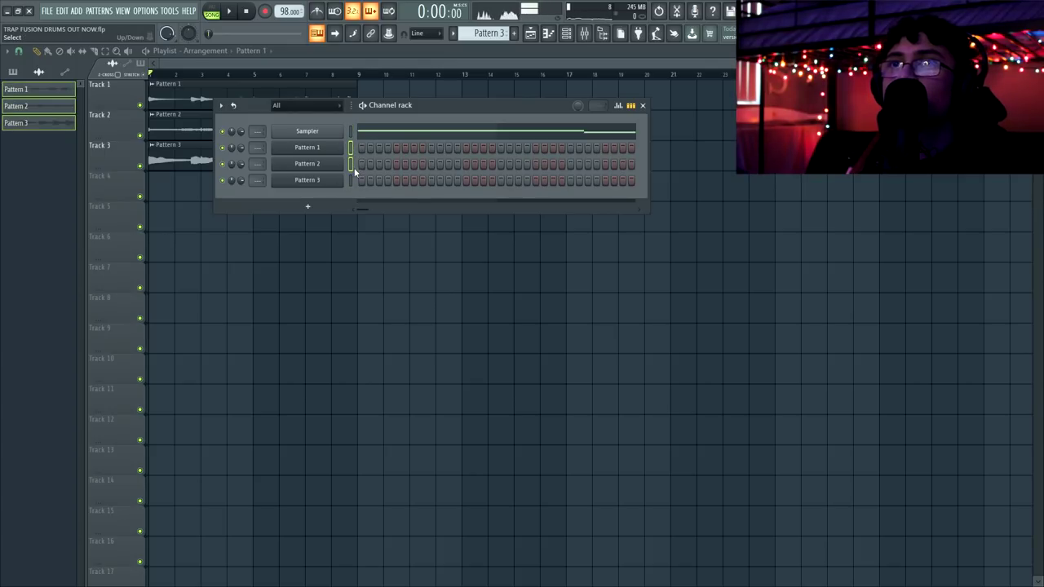
key("F9")
left_click(66, 199)
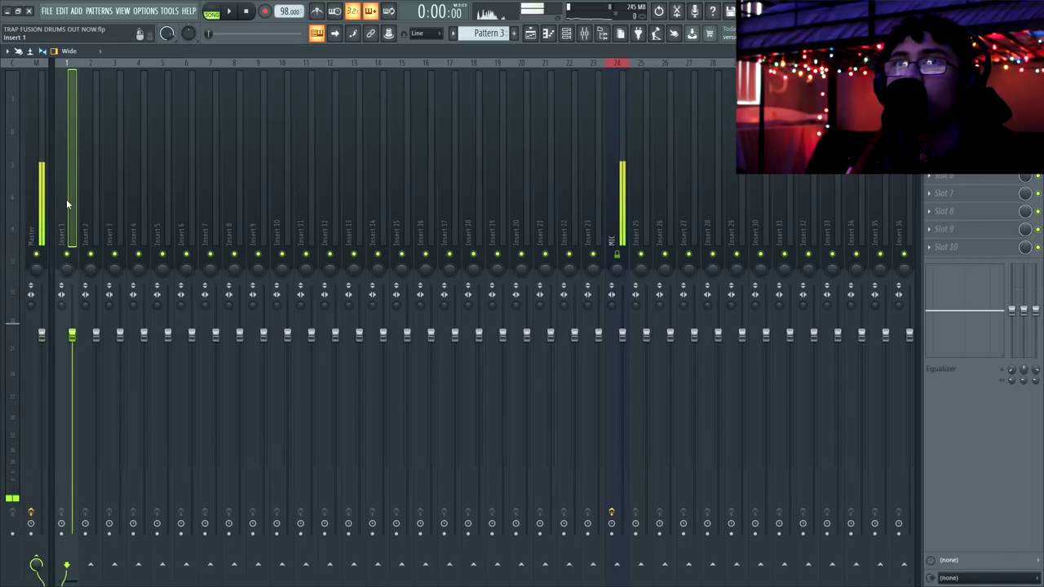
right_click(66, 199)
mouse_move(550, 428)
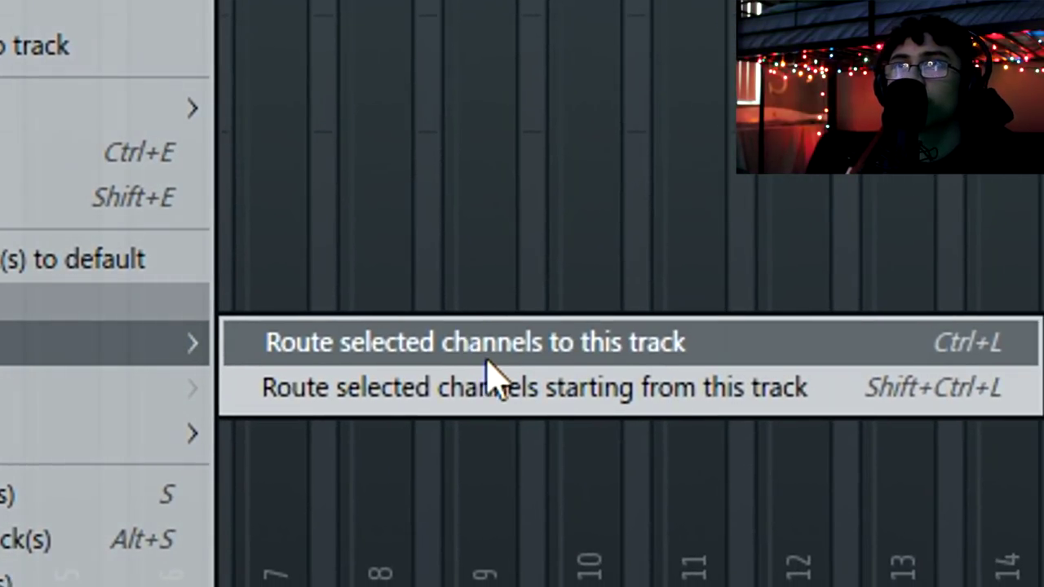
left_click(512, 399)
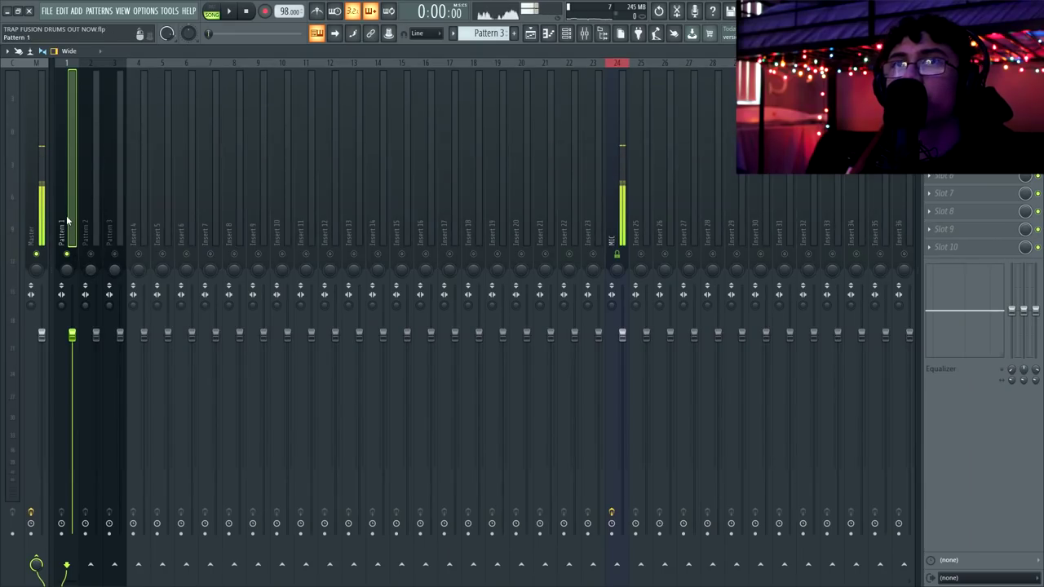
Save the project and add ValhallaVintageVerb to the first effect slot of the Pattern 1 mixer track
key("ctrl+s")
left_click(929, 85)
left_click(556, 297)
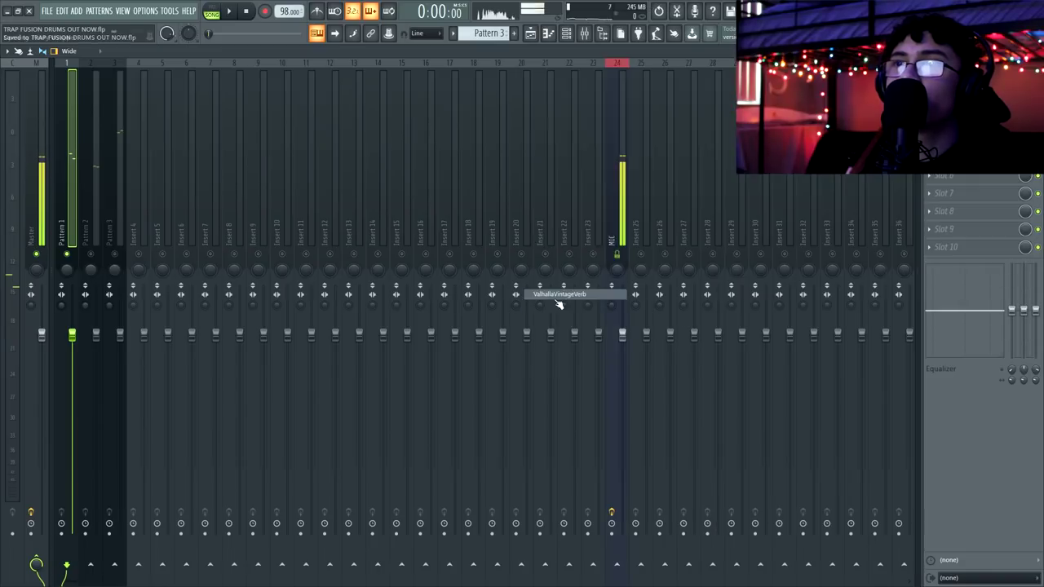
key("space")
left_click(657, 122)
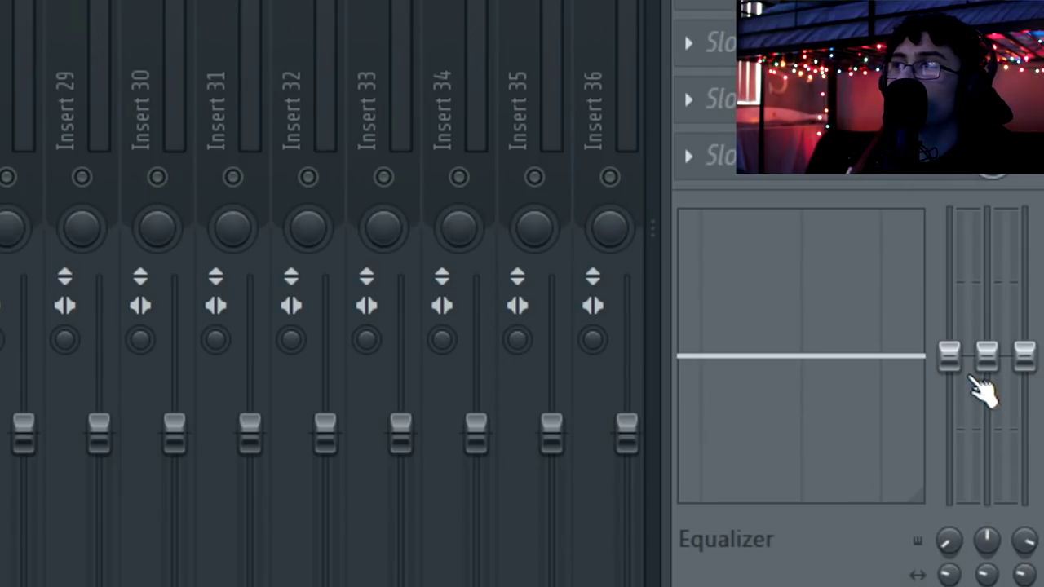
Cut Pattern 1's low end with the track equalizer's low shelf at -18 dB and about 57 Hz
left_click_drag(1010, 310, 1010, 357)
left_click_drag(963, 539, 962, 551)
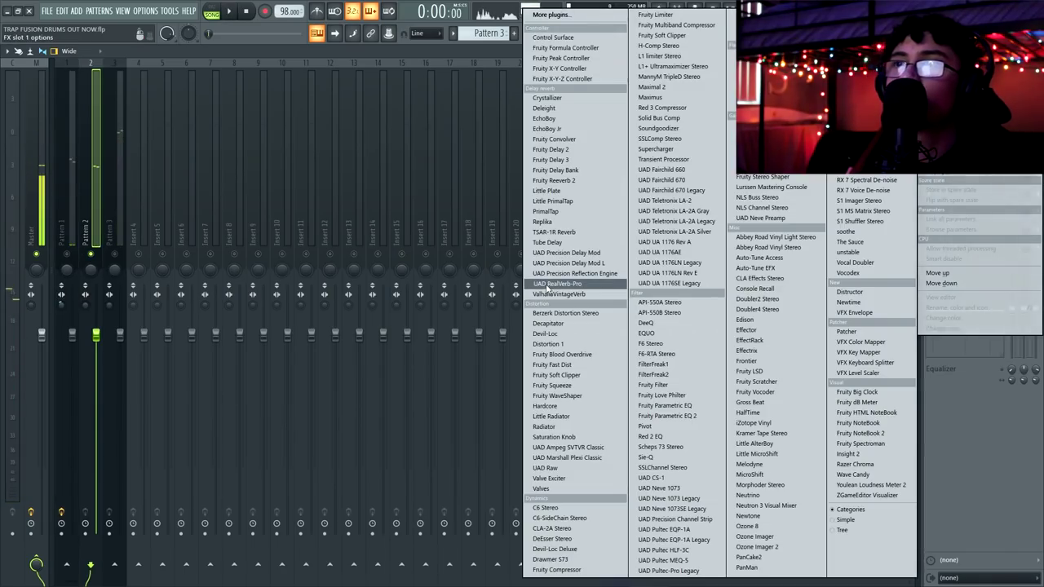
Add ValhallaVintageVerb with a 4-second decay to Pattern 2 and cut its lows with a -18 dB low shelf at about 139 Hz
left_click(555, 293)
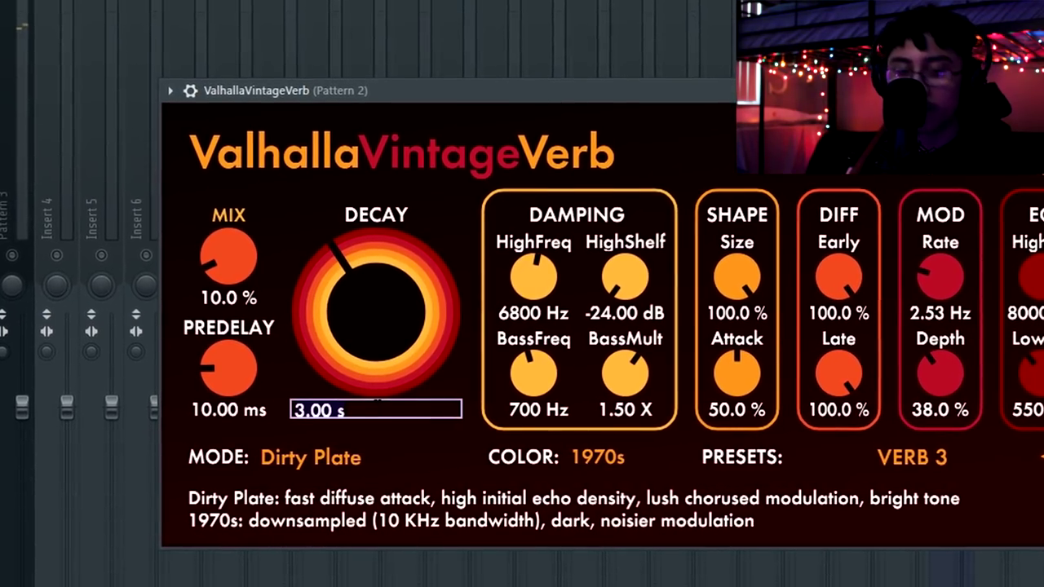
type("4")
key("Return")
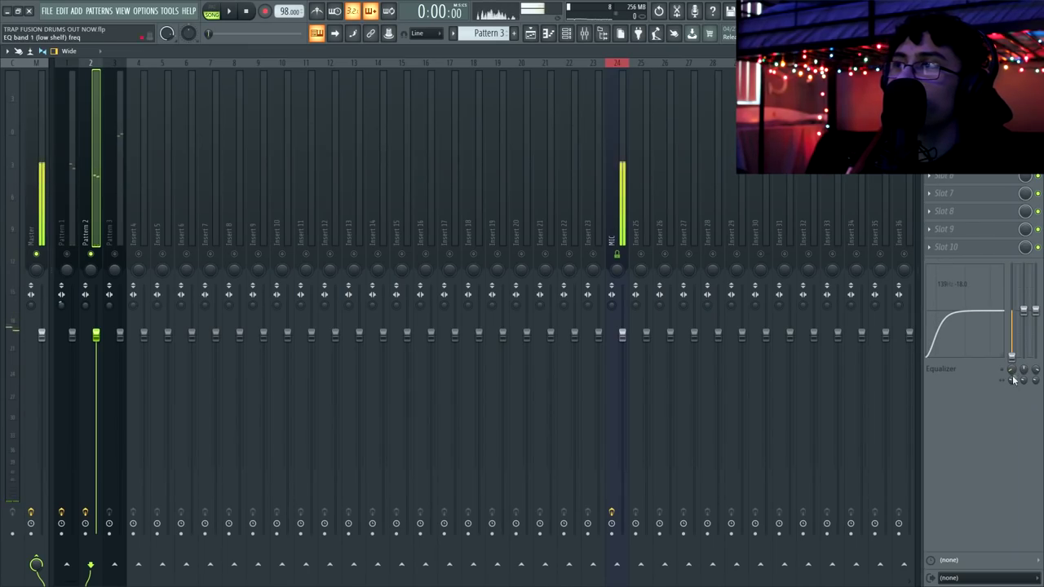
key("space")
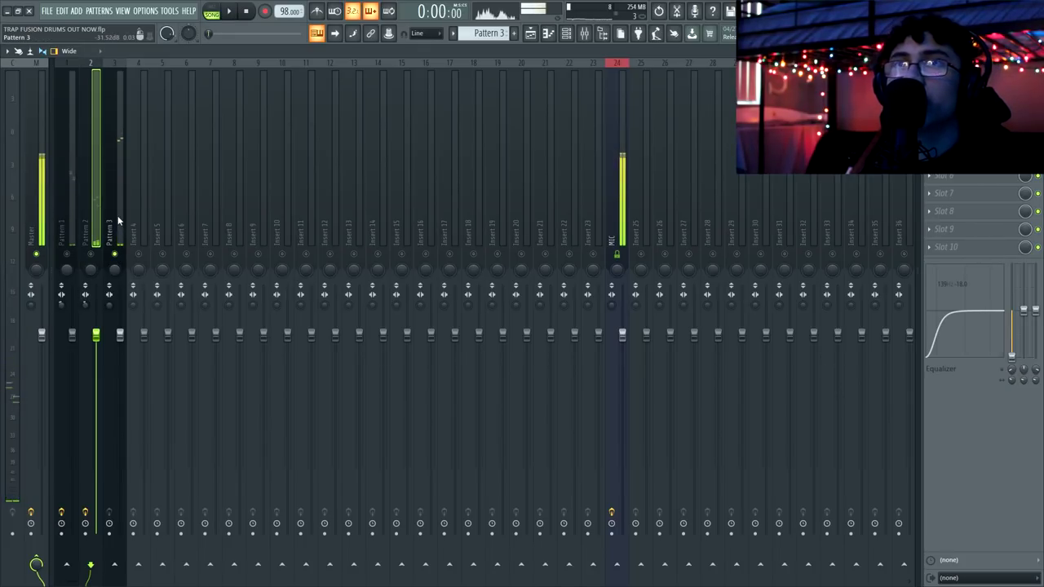
Cut Pattern 3's highs with the high shelf and, with that track muted during playback, lower Pattern 2 to about -2.4 dB
left_click(122, 264)
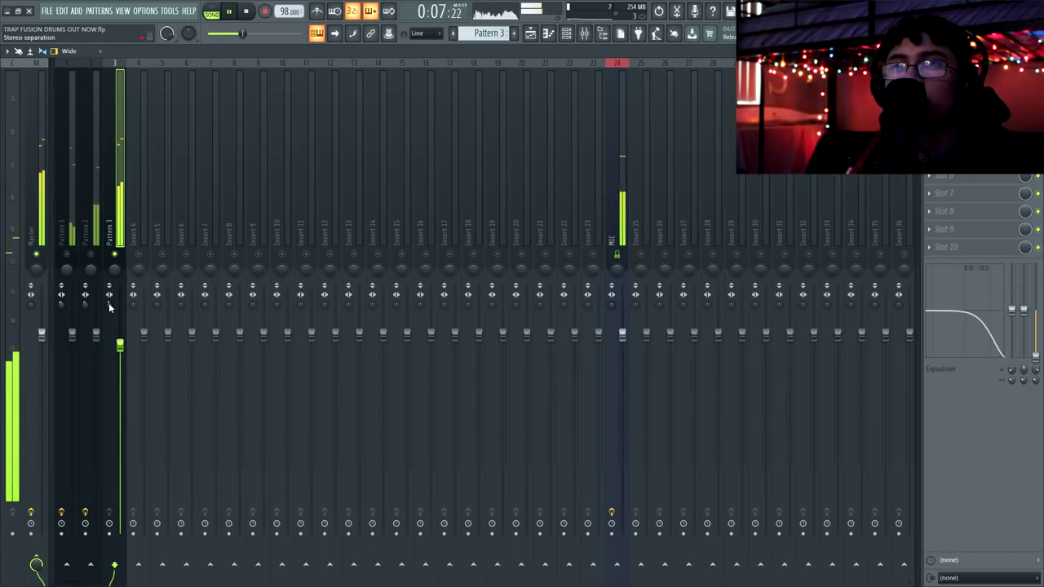
right_click(114, 254)
left_click(114, 254)
left_click(88, 270)
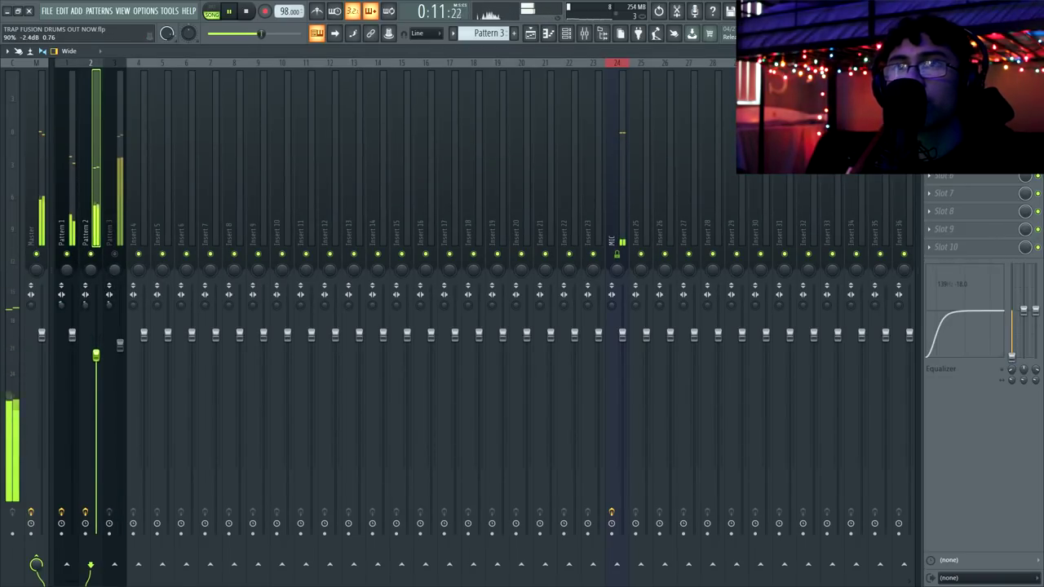
Replay the mix while lowering Pattern 3 to about -3.6 dB, and reset the master's stereo separation
left_click(30, 307)
key("space")
left_click_drag(123, 350, 123, 371)
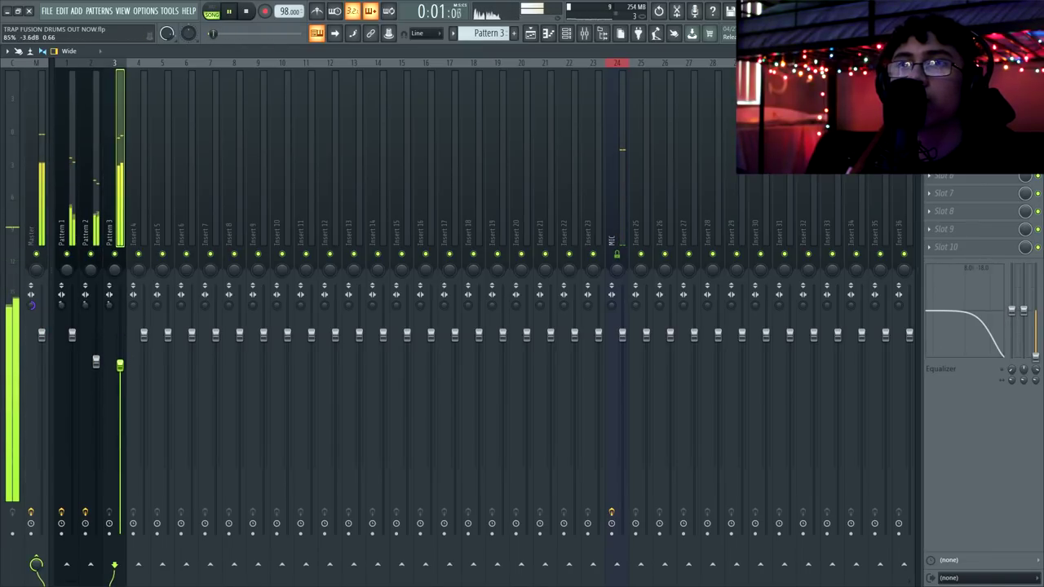
right_click(32, 307)
left_click(41, 312)
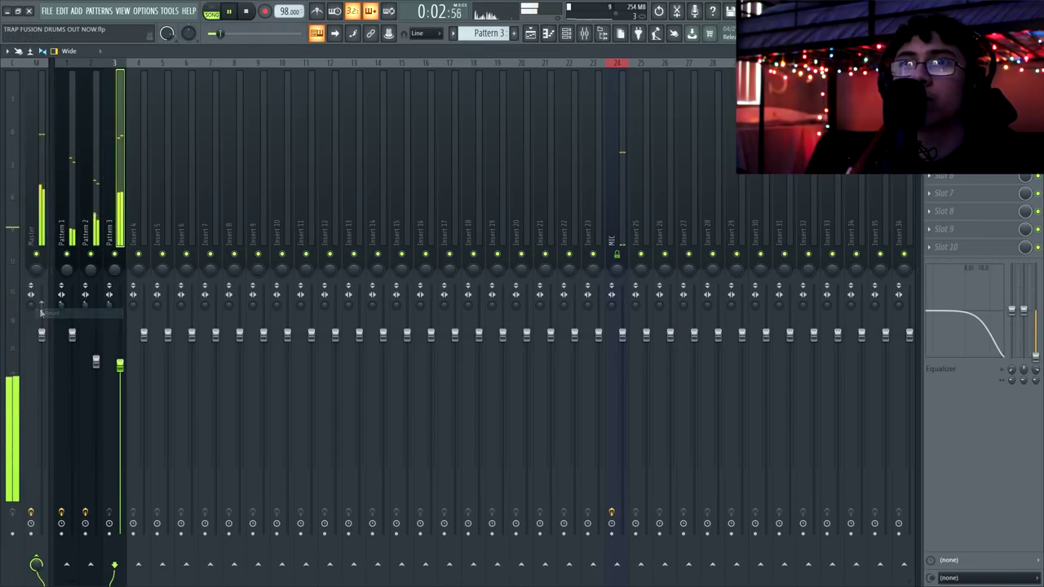
Fine-tune the balance during playback, setting Pattern 3's volume to about -4.0 dB and adjusting Pattern 2's fader
left_click(73, 222)
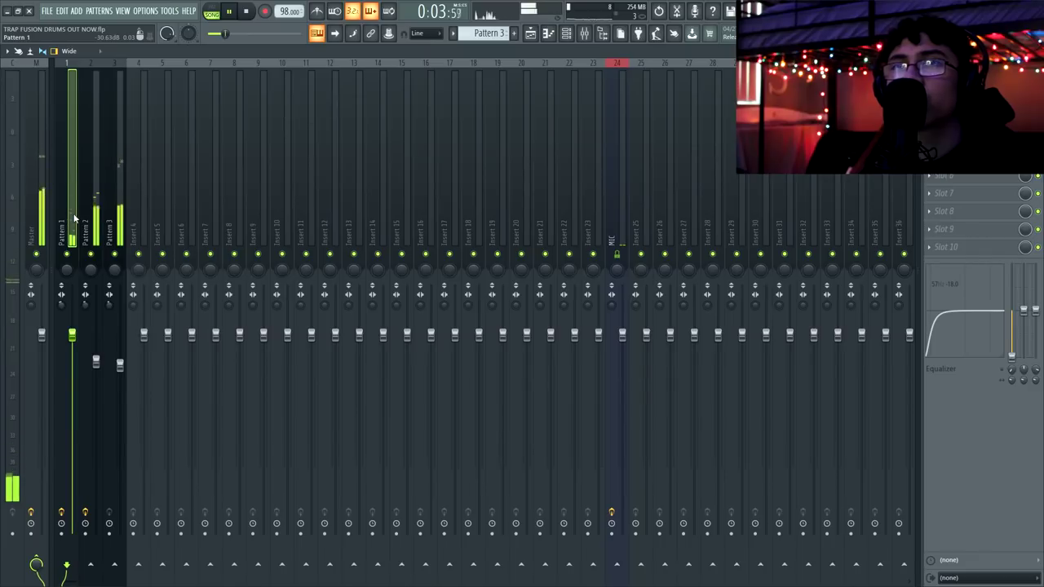
left_click(95, 361)
left_click_drag(120, 366, 119, 370)
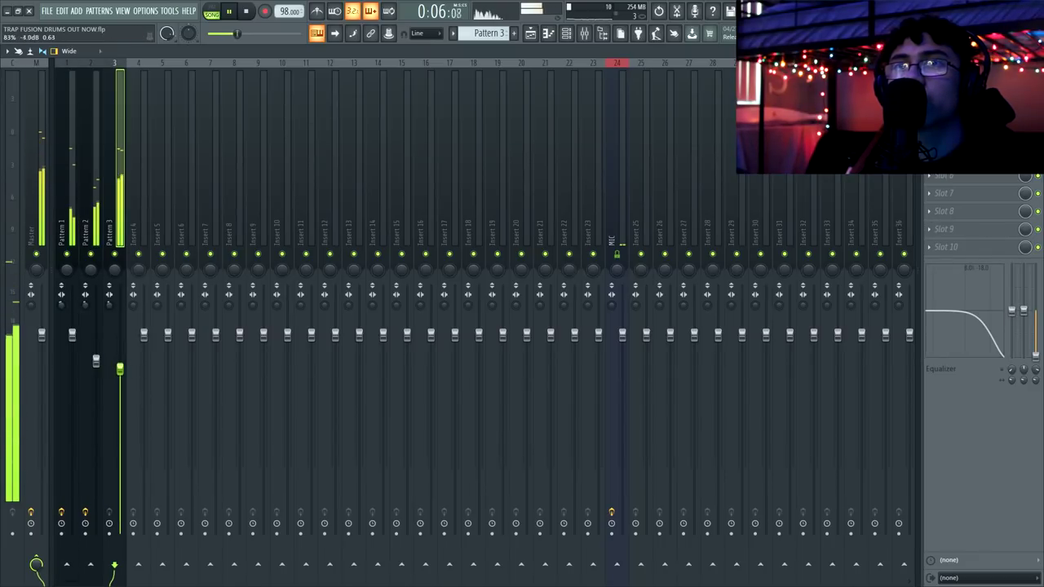
left_click(95, 363)
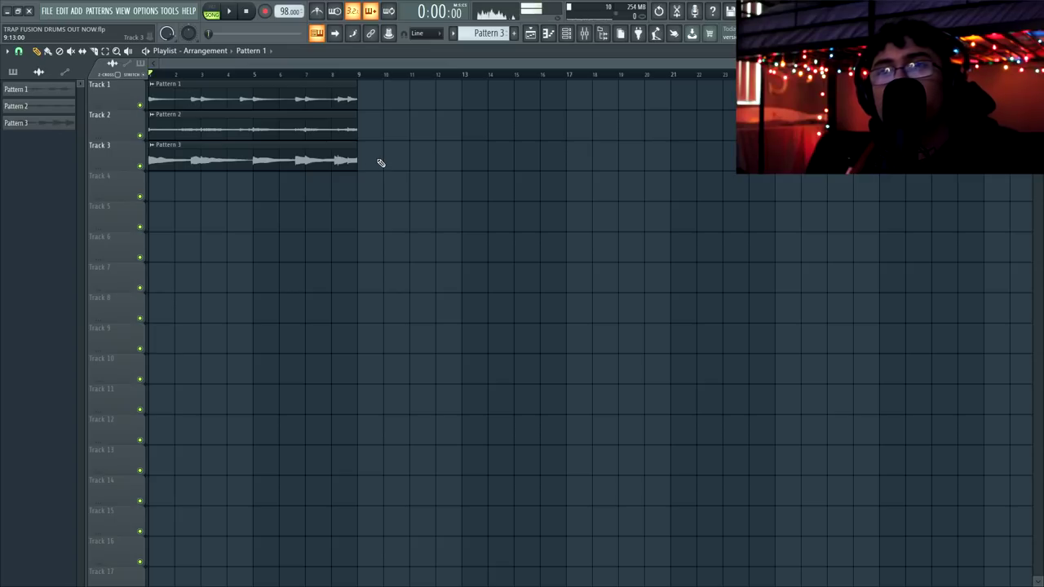
Add the Egg Whites perc loop from the CHAMBERS GO TO DRUMS folder to playlist Track 4, named pl
key("alt+F8")
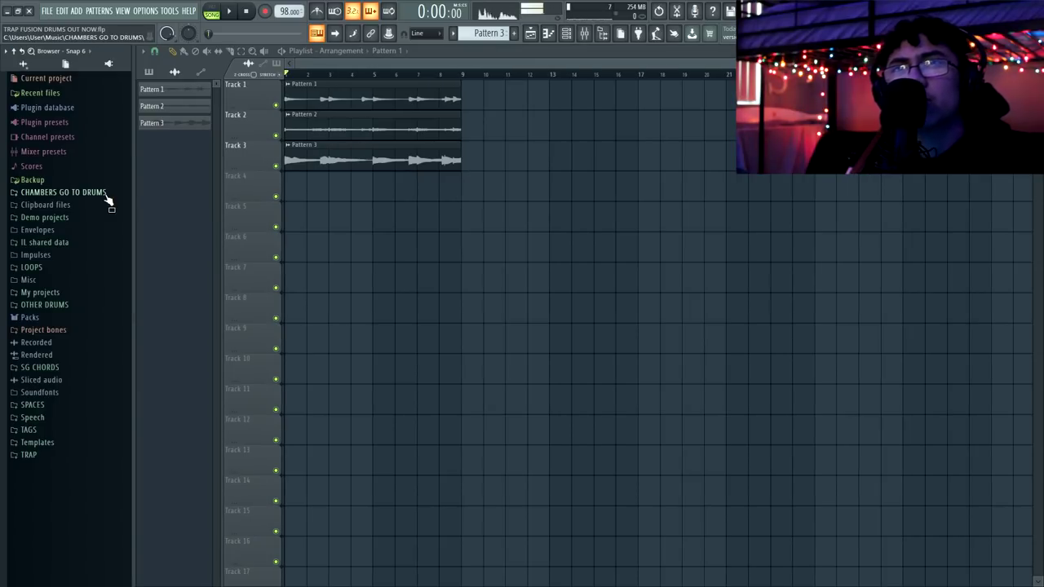
left_click(81, 192)
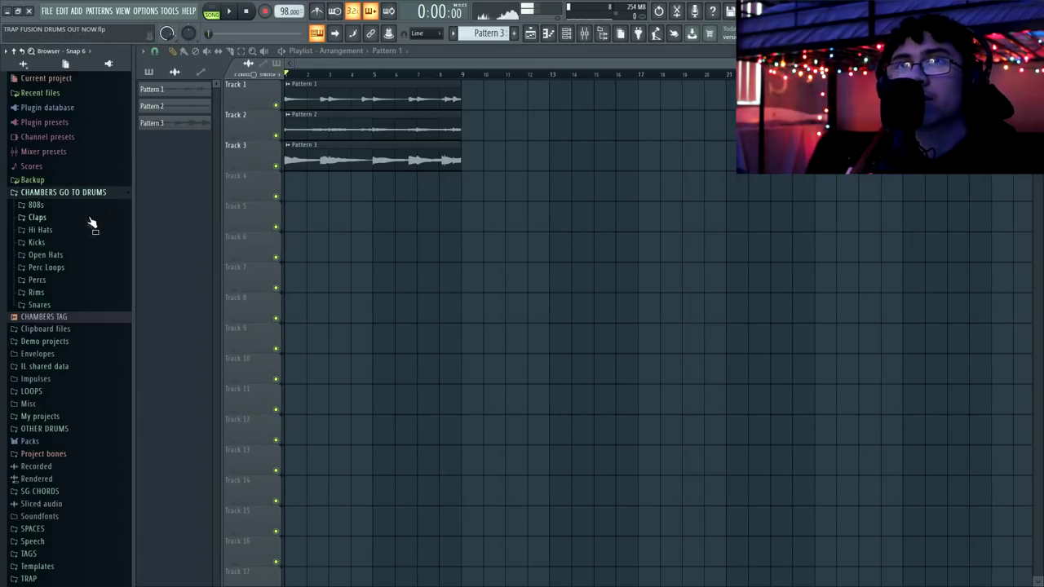
left_click(68, 271)
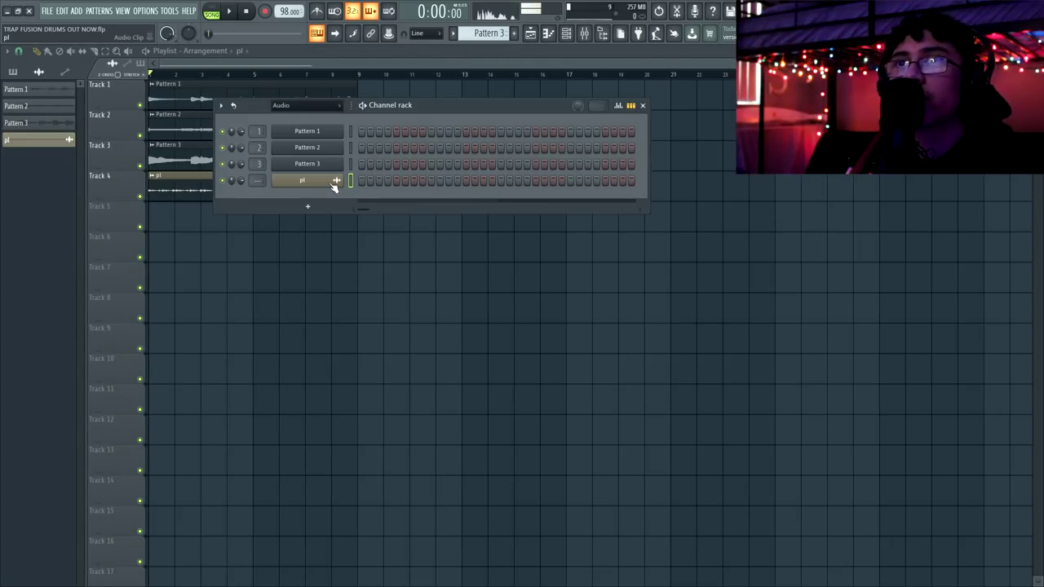
Replace the pl loop's Resample time-stretching mode, then squeeze the clip to four bars and play it
right_click(332, 184)
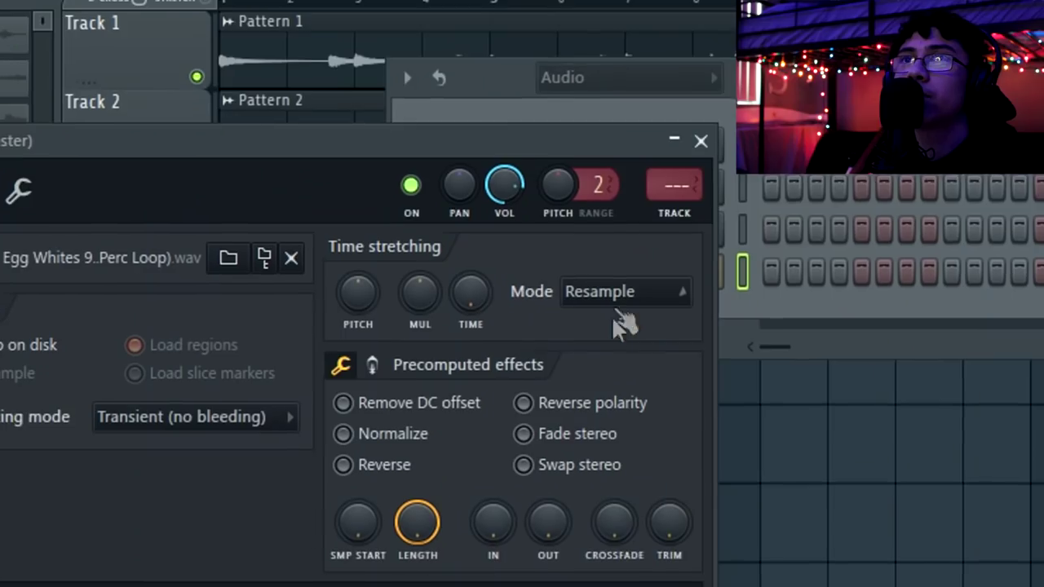
left_click(624, 294)
left_click(599, 374)
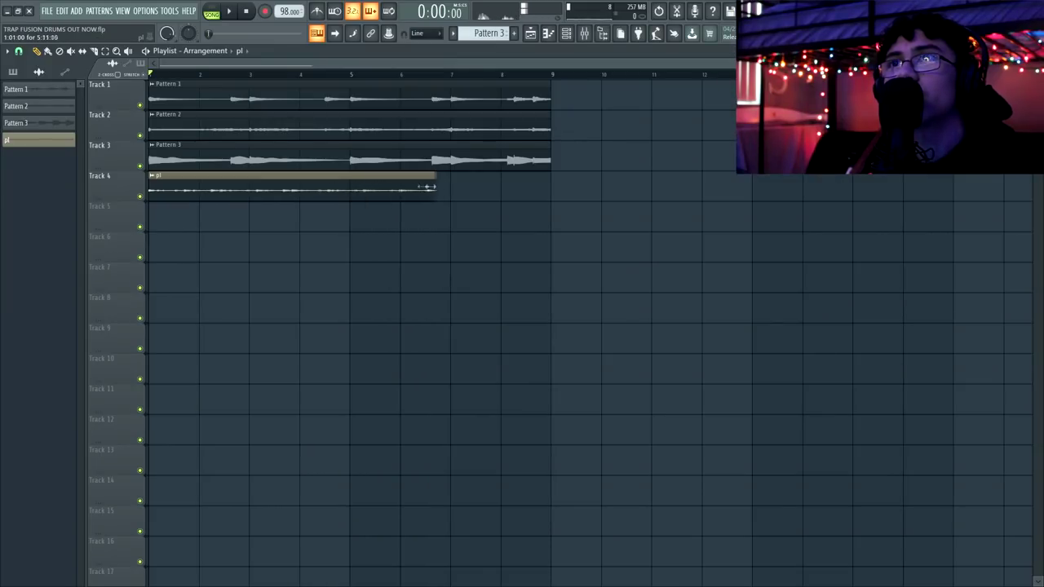
left_click_drag(428, 186, 347, 193)
key("space")
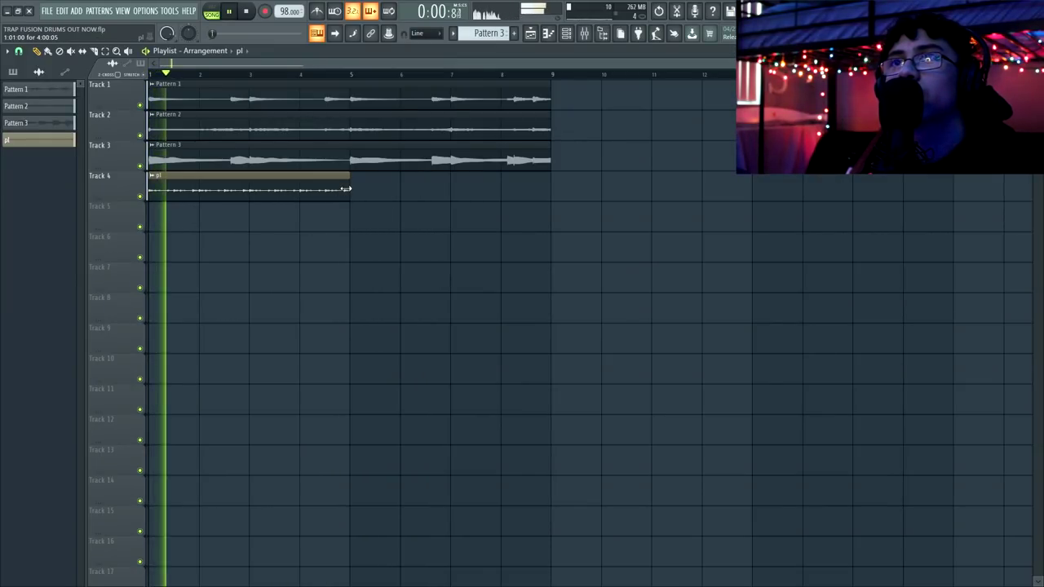
Stretch the pl clip to exactly eight bars so it ends with the other clips at bar 9
left_click_drag(346, 193, 552, 185)
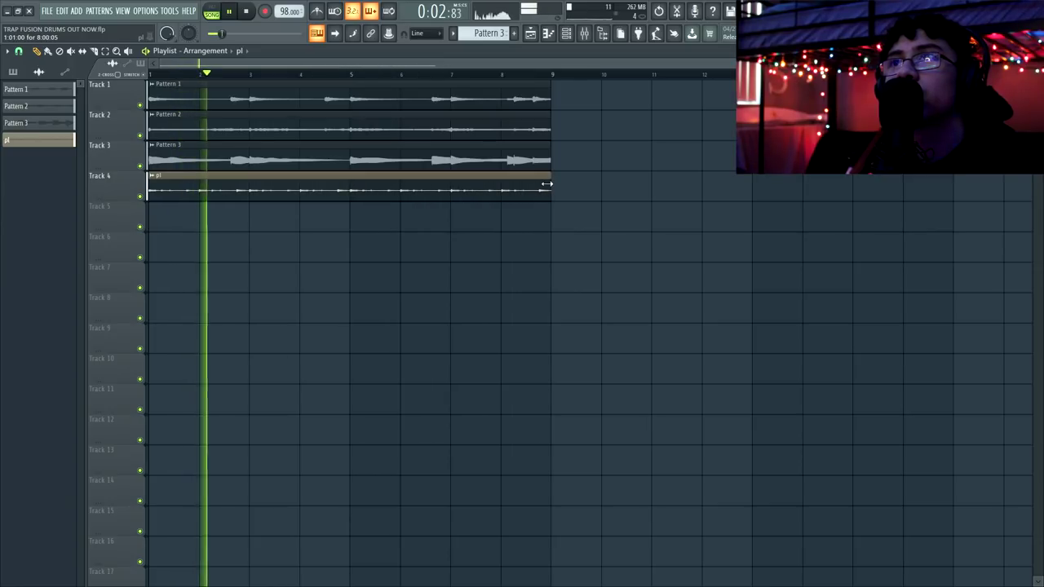
scroll(569, 186, "up", 2)
scroll(569, 187, "up", 3)
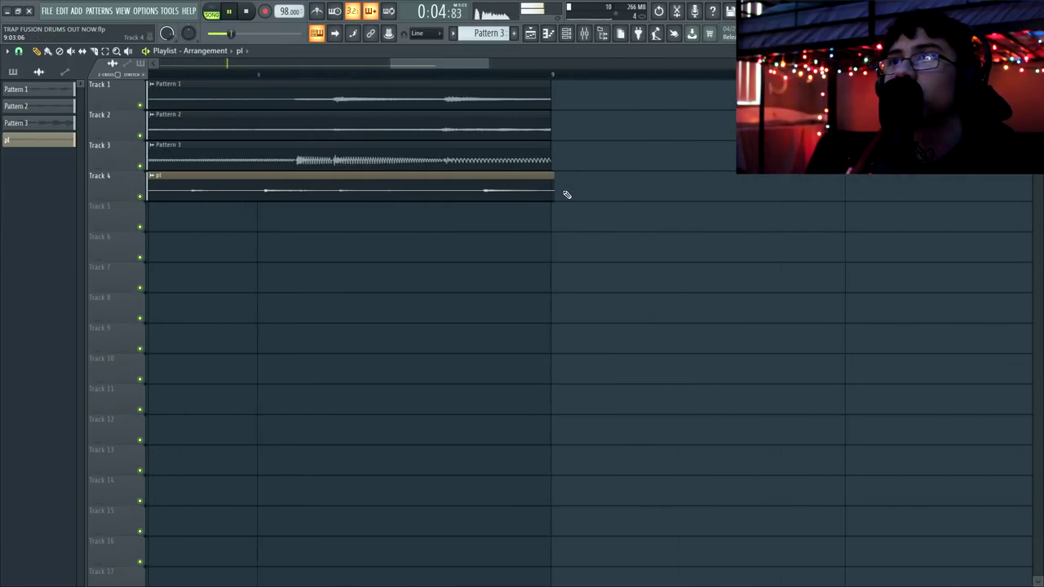
left_click_drag(564, 179, 547, 182)
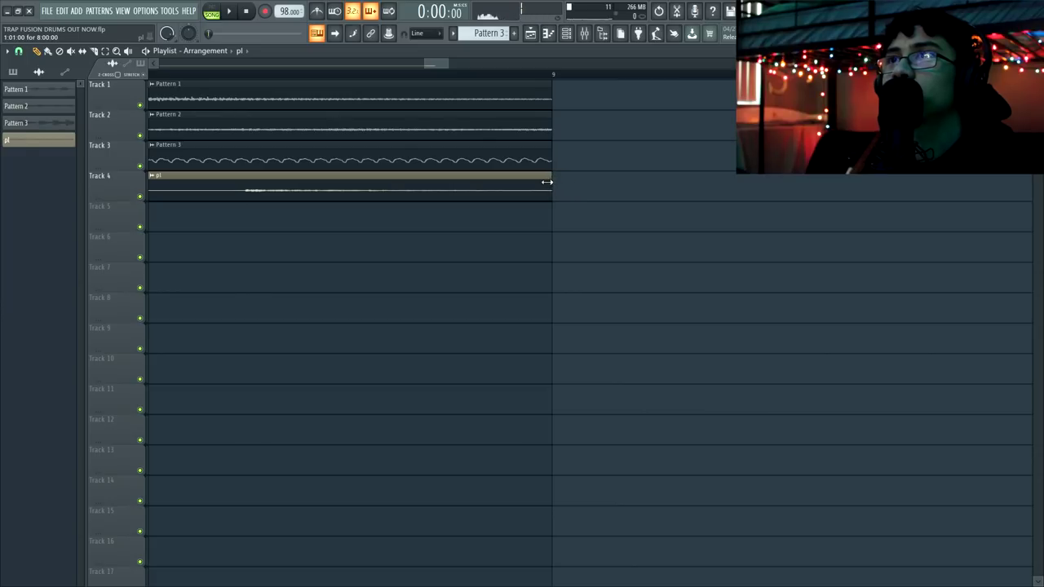
Play the arrangement with the stretched percussion loop and save the project
key("space")
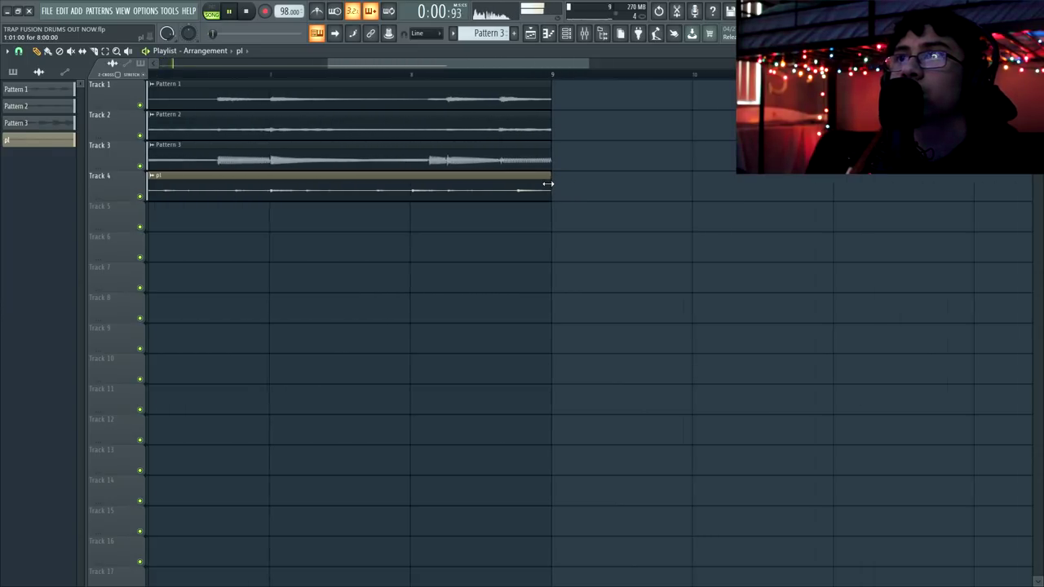
scroll(547, 183, "down", 1)
scroll(548, 183, "down", 1)
key("space")
double_click(384, 158)
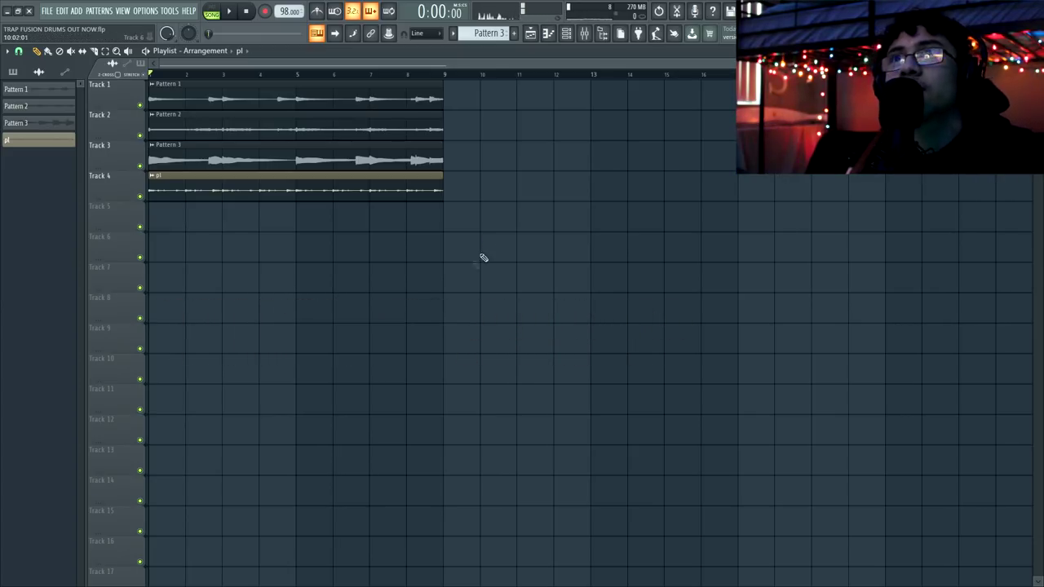
key("ctrl+s")
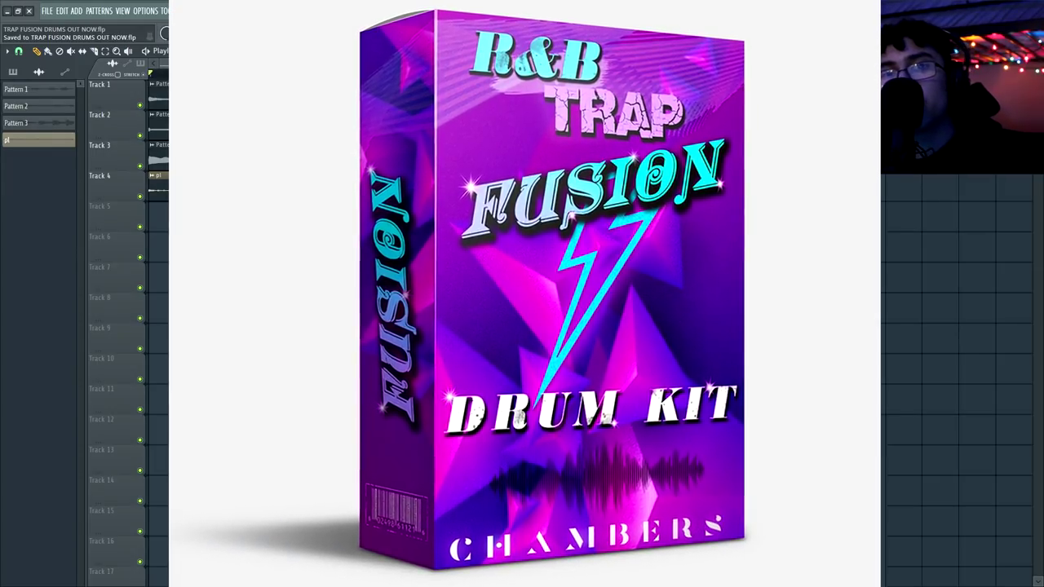
Browse the 808s and Claps folders of the FUSION drum kit and save the project
key("alt+F8")
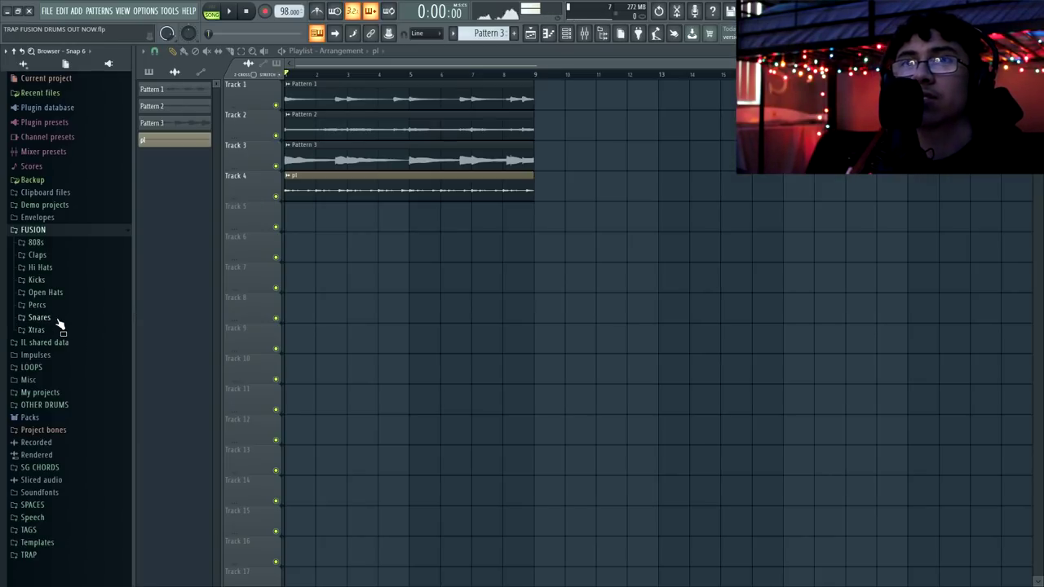
left_click(51, 245)
left_click(51, 245)
left_click(53, 256)
left_click(53, 257)
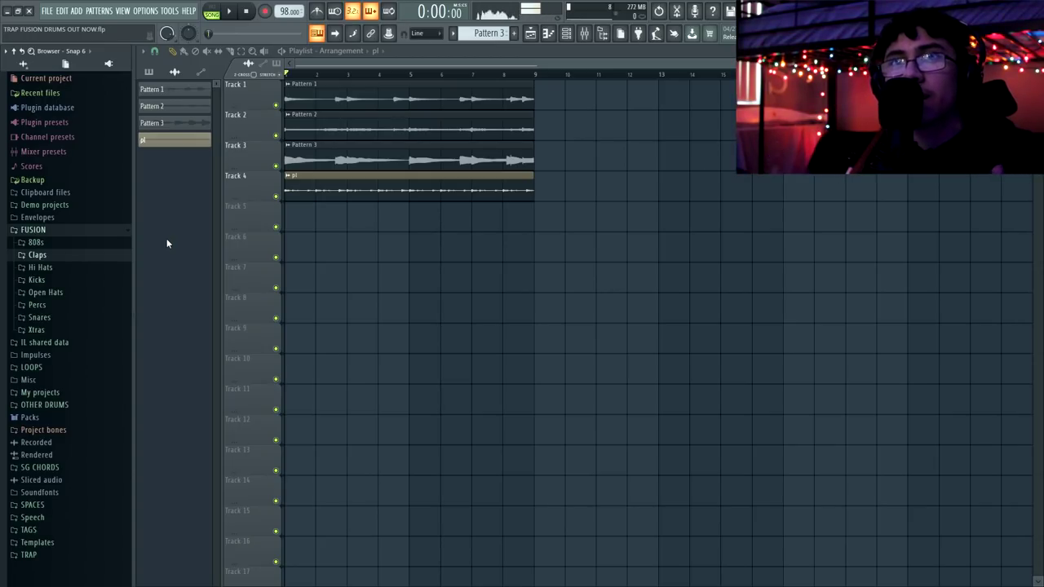
key("ctrl+s")
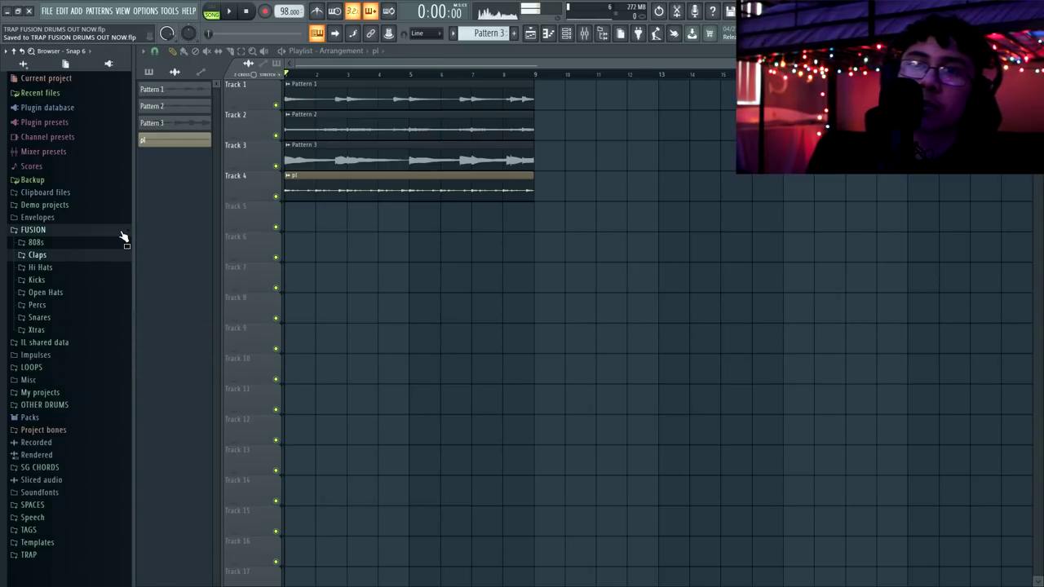
key("ctrl+s")
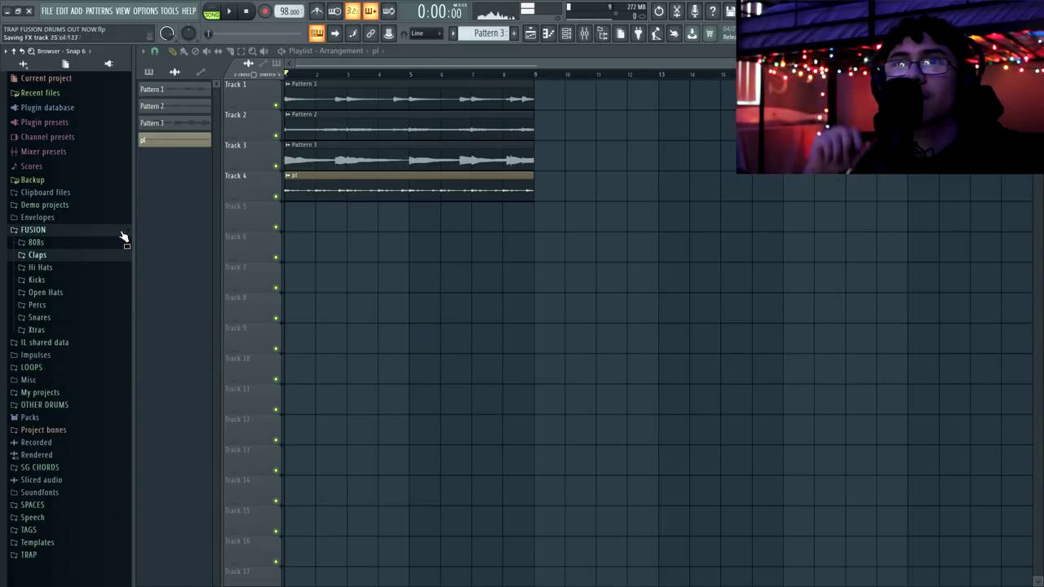
Audition Clap 1 from the FUSION Claps folder against the arrangement and open it in a new channel
left_click(92, 255)
key("space")
left_click(58, 271)
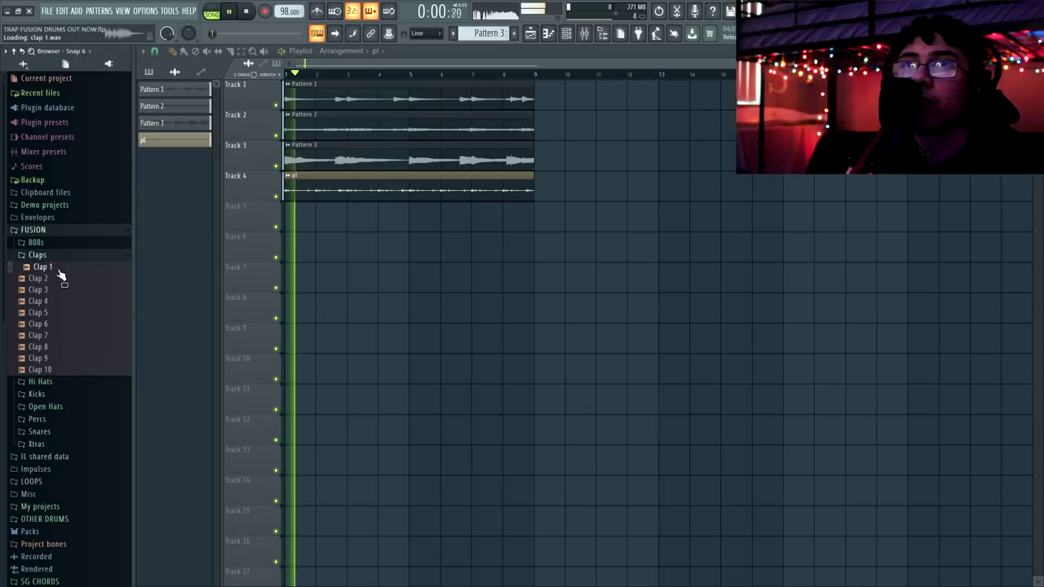
key("space")
right_click(59, 274)
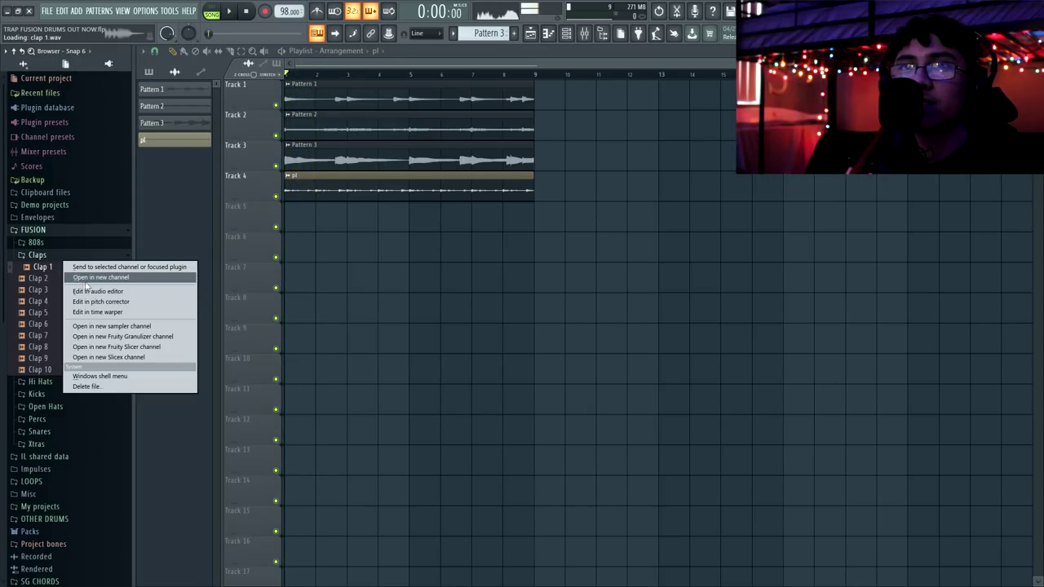
left_click(92, 278)
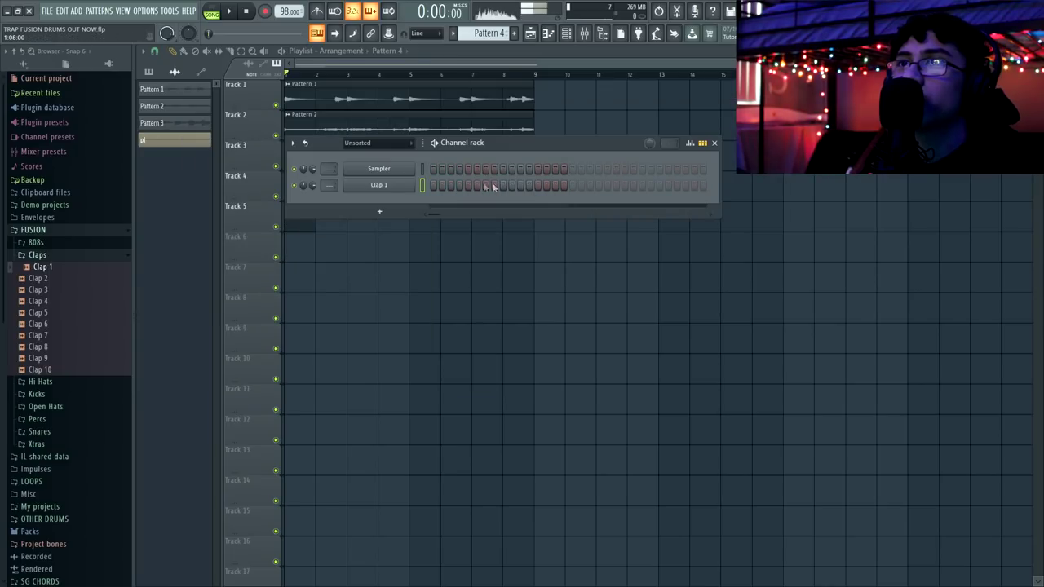
Program Clap 1 hits on steps 5 and 13 of Pattern 4
left_click(503, 185)
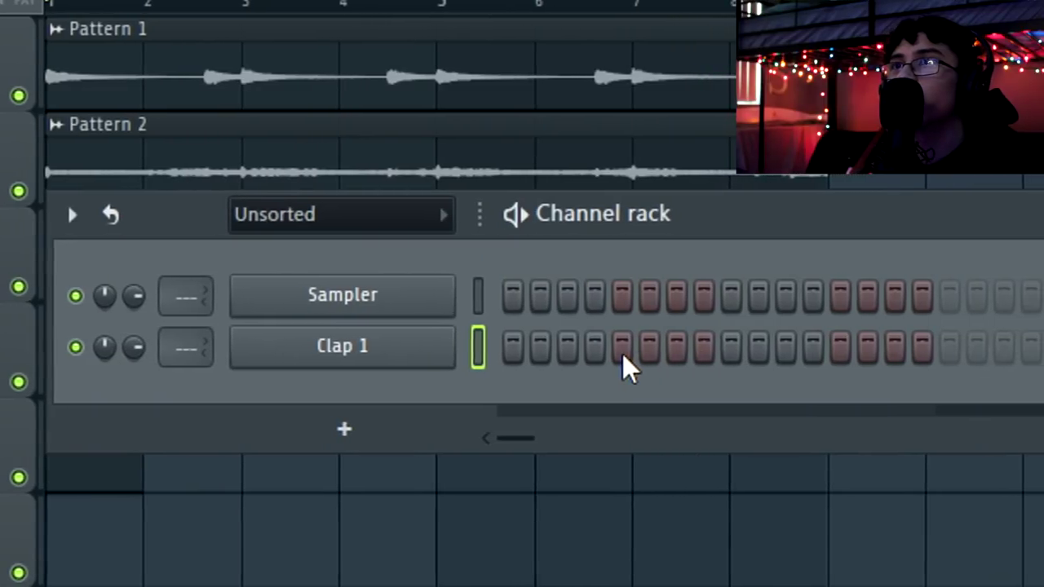
left_click(468, 186)
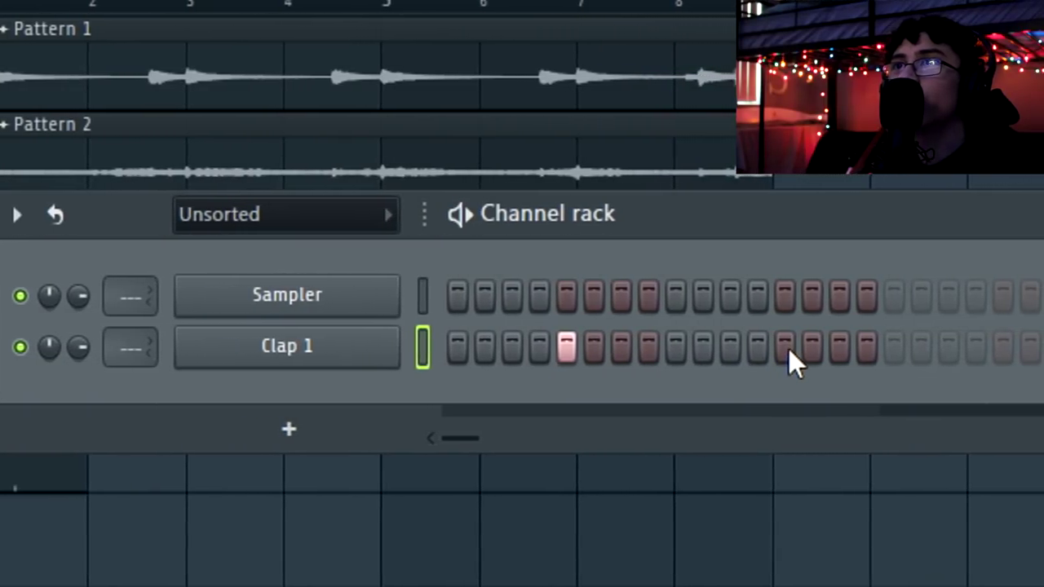
left_click(787, 349)
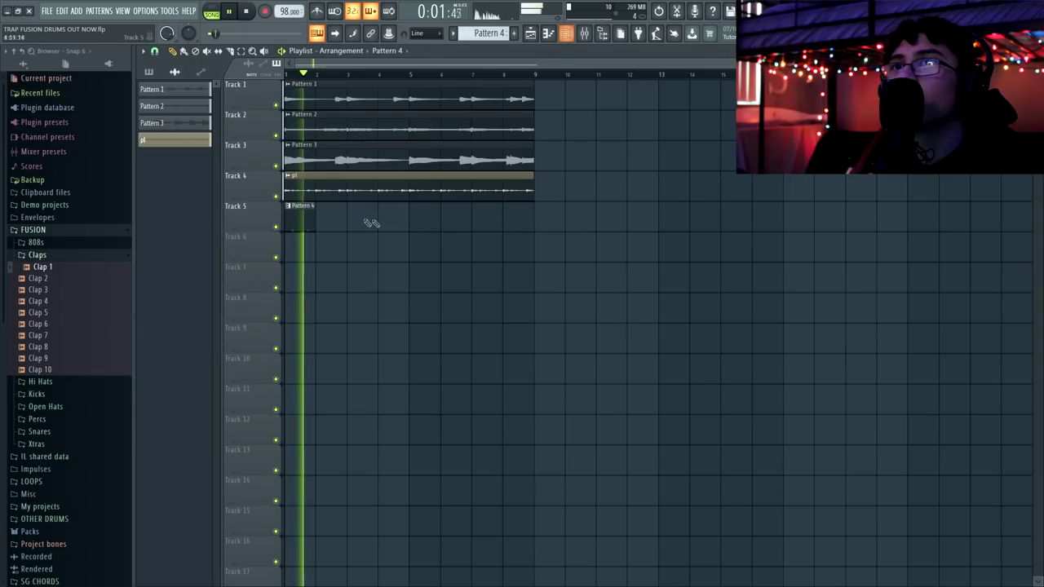
Place a second Pattern 4 clip at bar 2 of Track 5 and check the Clap 1 channel's volume
left_click(326, 216)
key("F6")
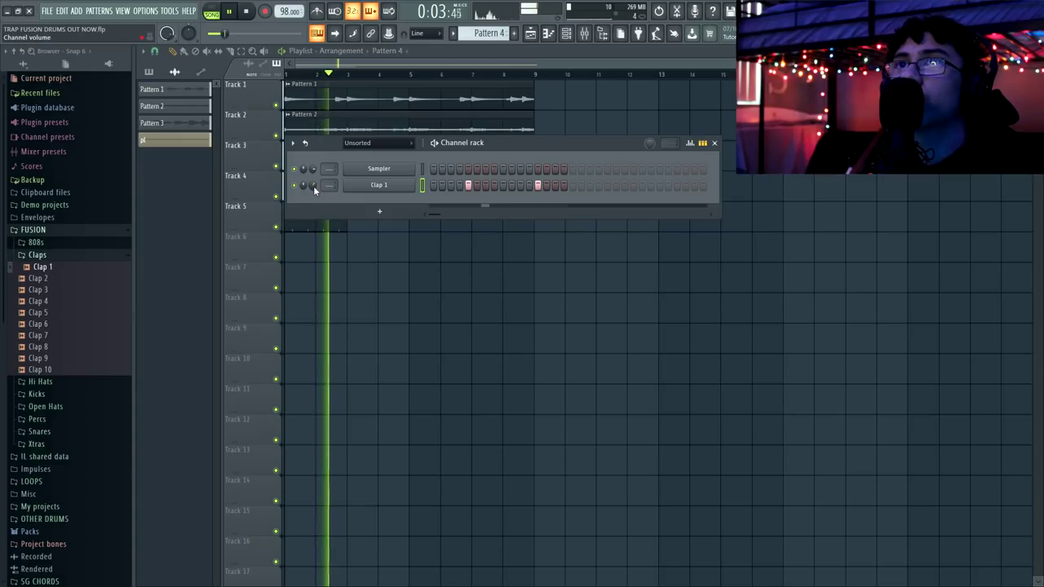
key("F6")
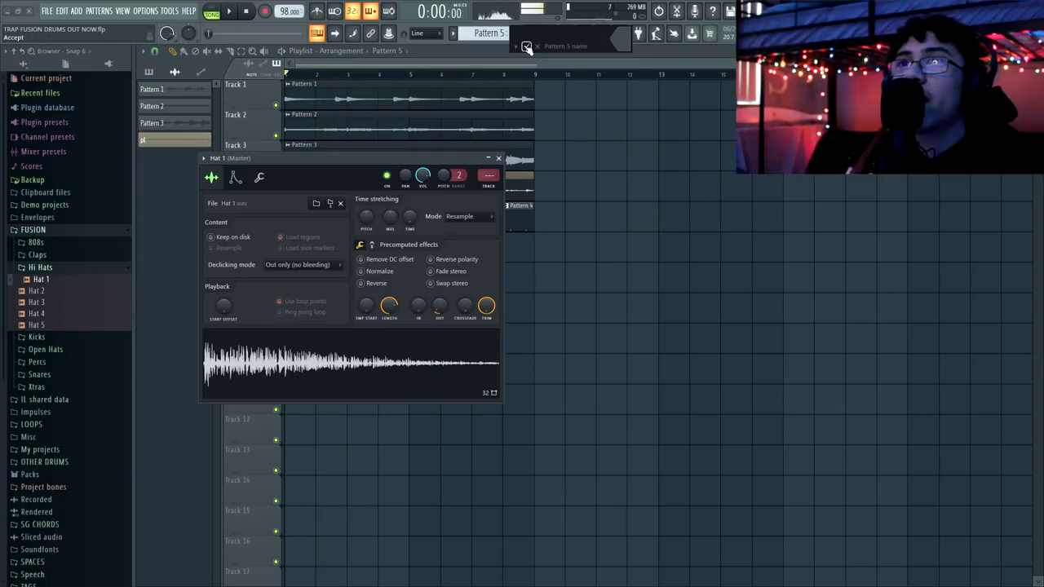
Create Pattern 5 and program Hat 1 hits on every second step from step 1 to step 13
left_click(527, 46)
left_click(498, 158)
key("F6")
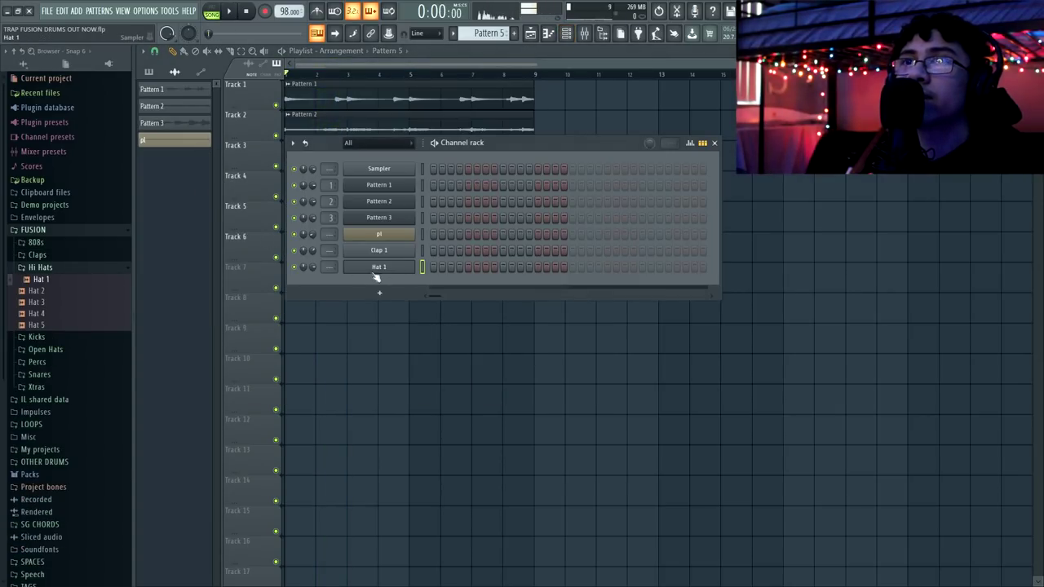
key("space")
left_click_drag(432, 266, 562, 267)
key("space")
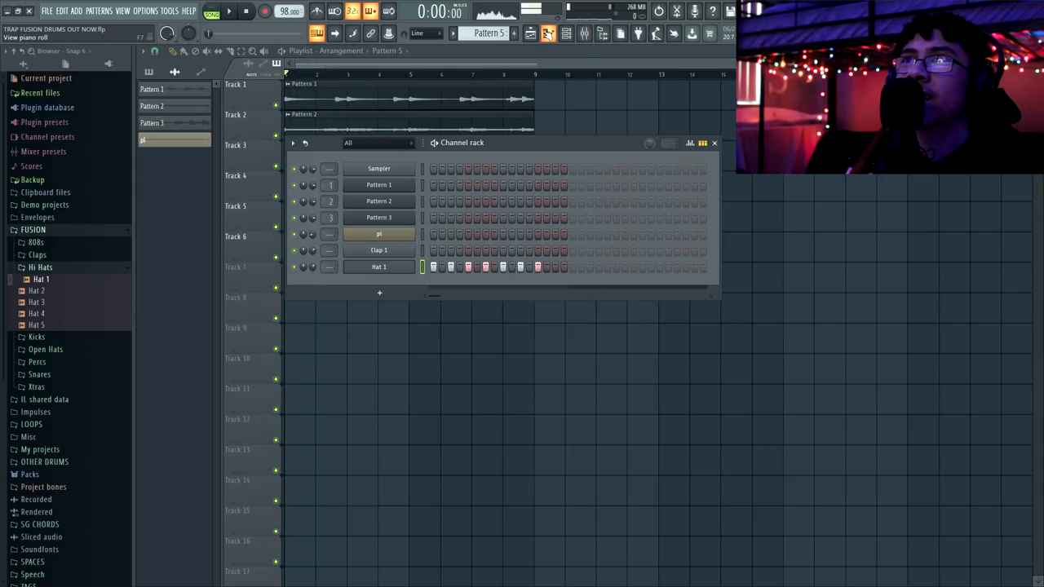
Lower the velocity of the second, fourth and sixth Hat 1 notes in Pattern 5 and return to the playlist
left_click(547, 33)
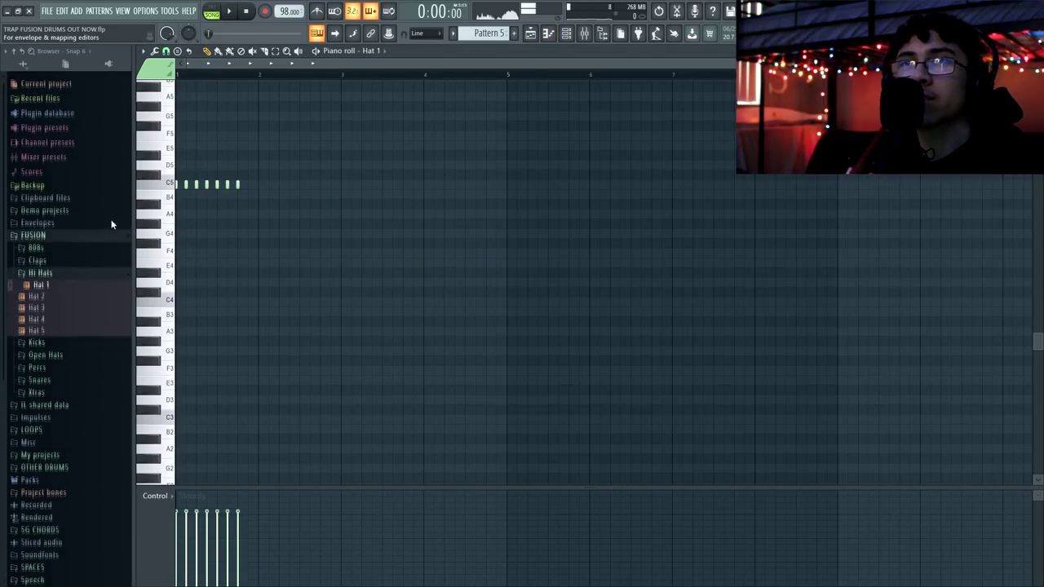
scroll(218, 184, "up", 5)
left_click(218, 184, "ctrl+shift")
left_click(302, 184, "ctrl+shift")
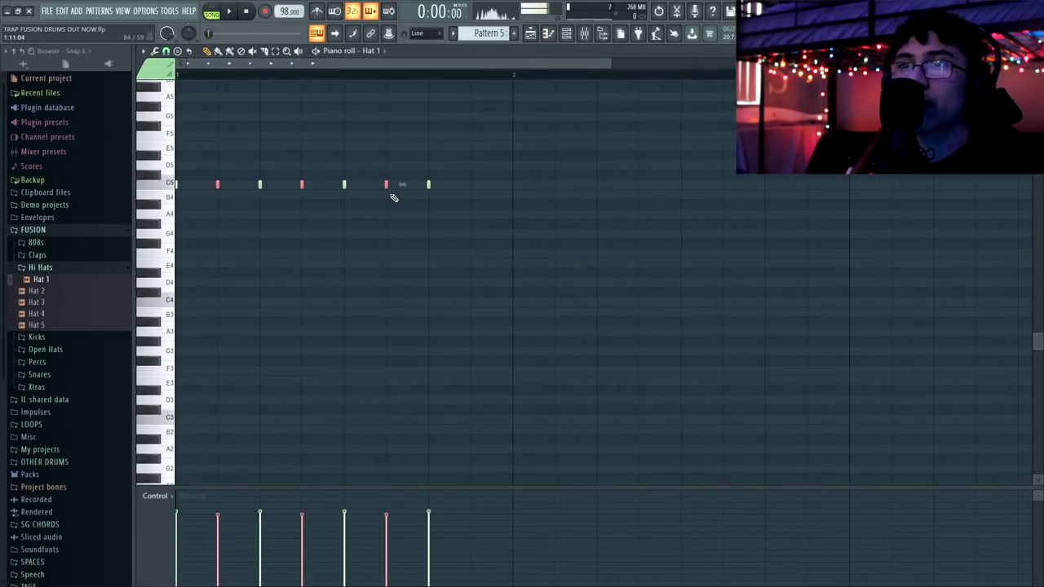
scroll(391, 195, "down", 2)
key("space")
key("ctrl+d")
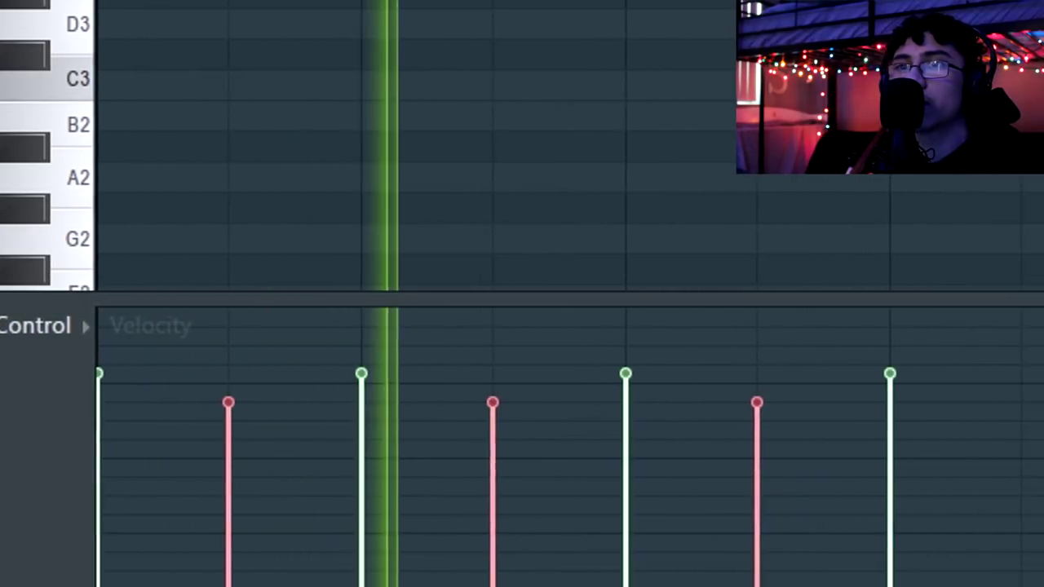
left_click(530, 32)
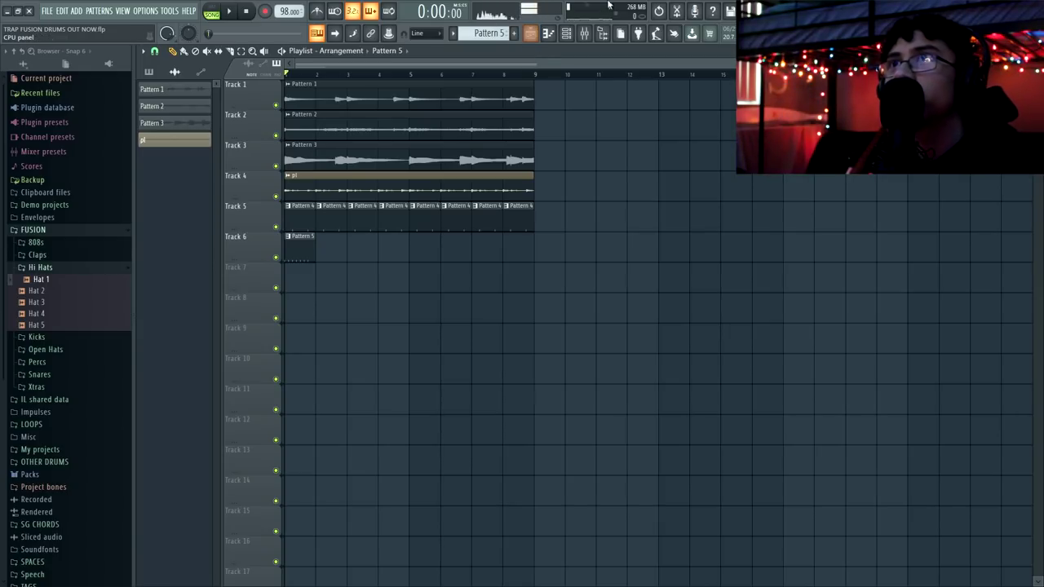
Fill every second step of the Hat 1 channel in Pattern 6 and start playback
right_click(417, 264)
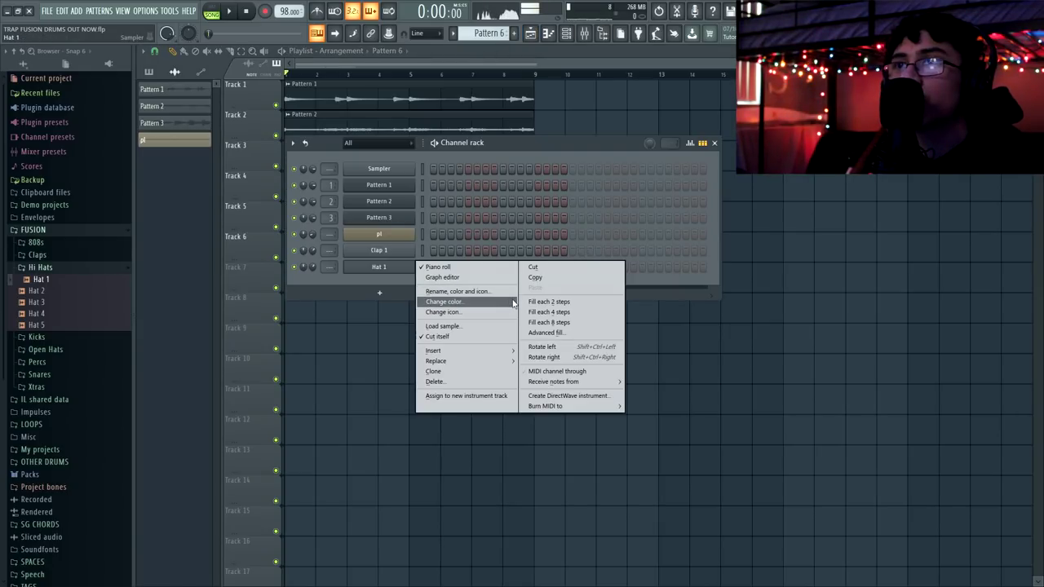
left_click(525, 303)
key("space")
Lower the velocity of every second Hat 1 note in Pattern 6 and return to the playlist
left_click(548, 32)
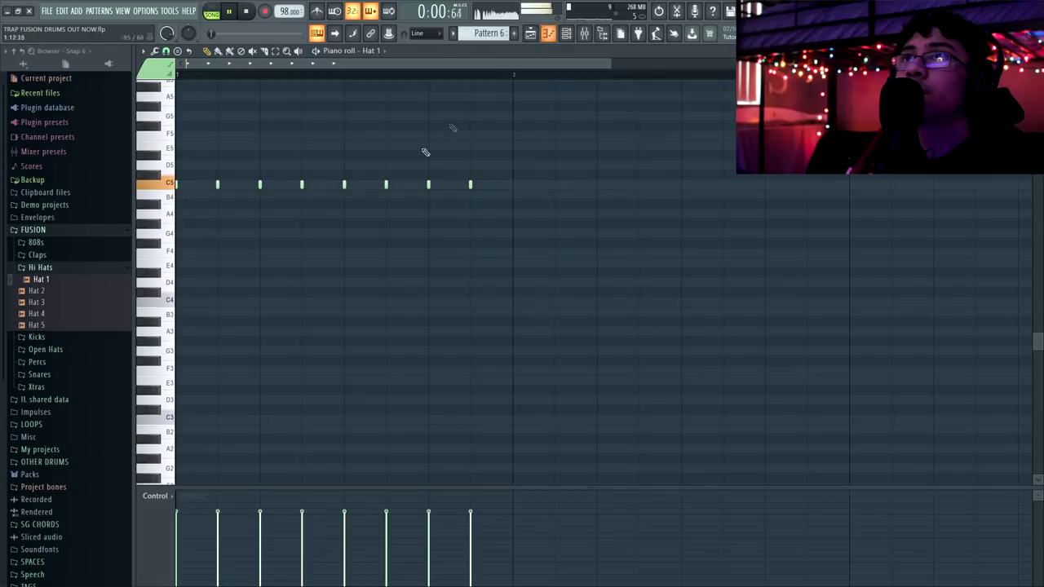
left_click(385, 187, "ctrl+shift")
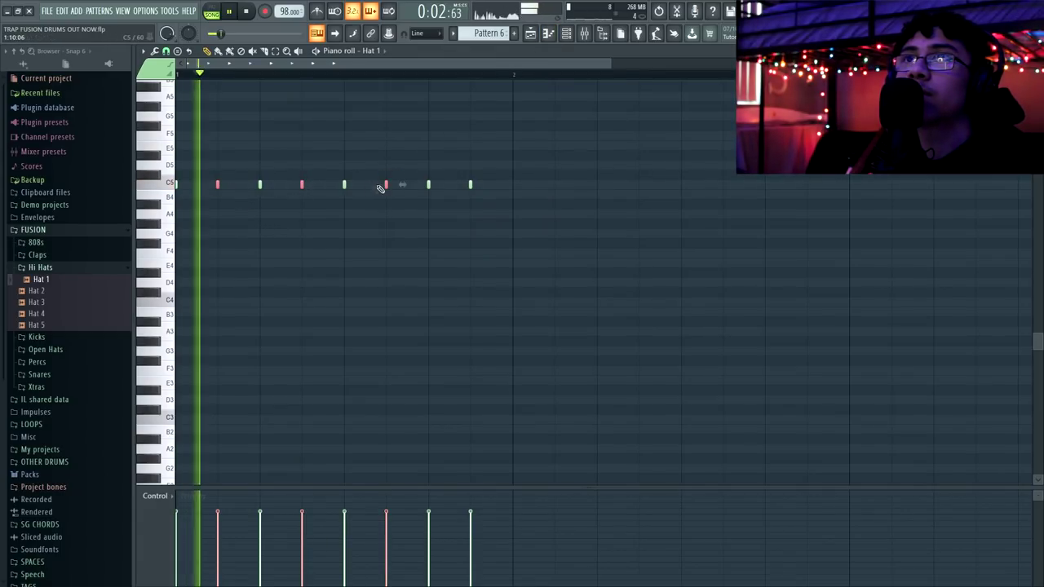
left_click(469, 187, "ctrl+shift")
scroll(468, 189, "down", 3)
key("ctrl+d")
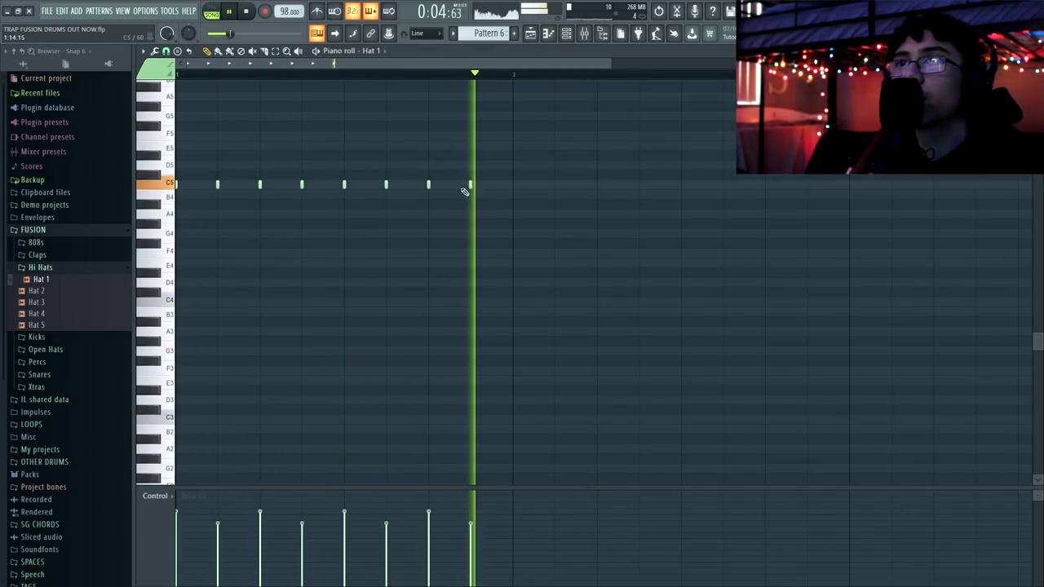
left_click(531, 34)
Duplicate the Pattern 5 and Pattern 6 clips along Track 6 through bar 8 and play the arrangement
key("space")
left_click(240, 255)
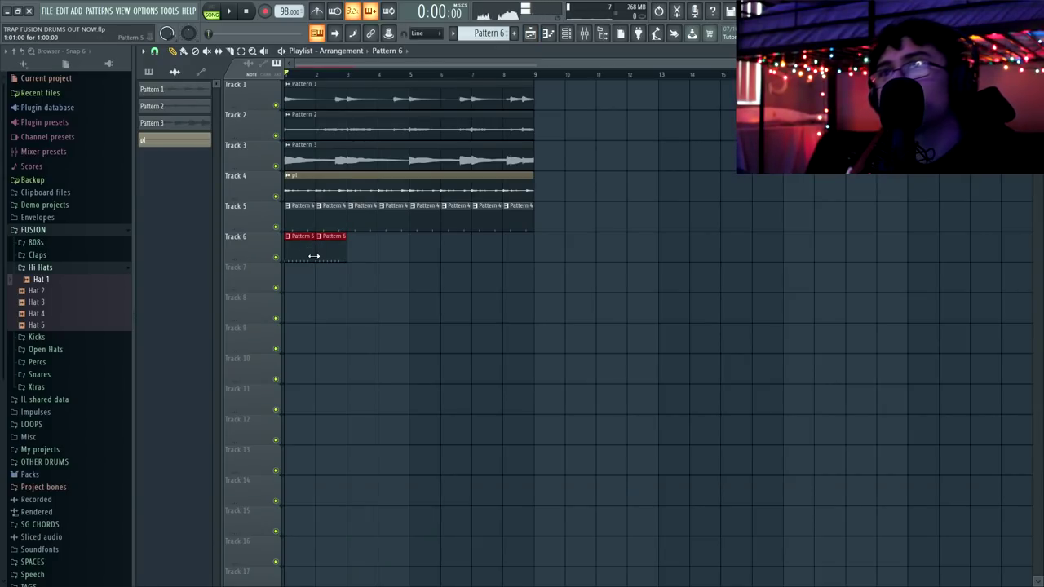
key("ctrl+b")
key("ctrl+b")
key("ctrl+b")
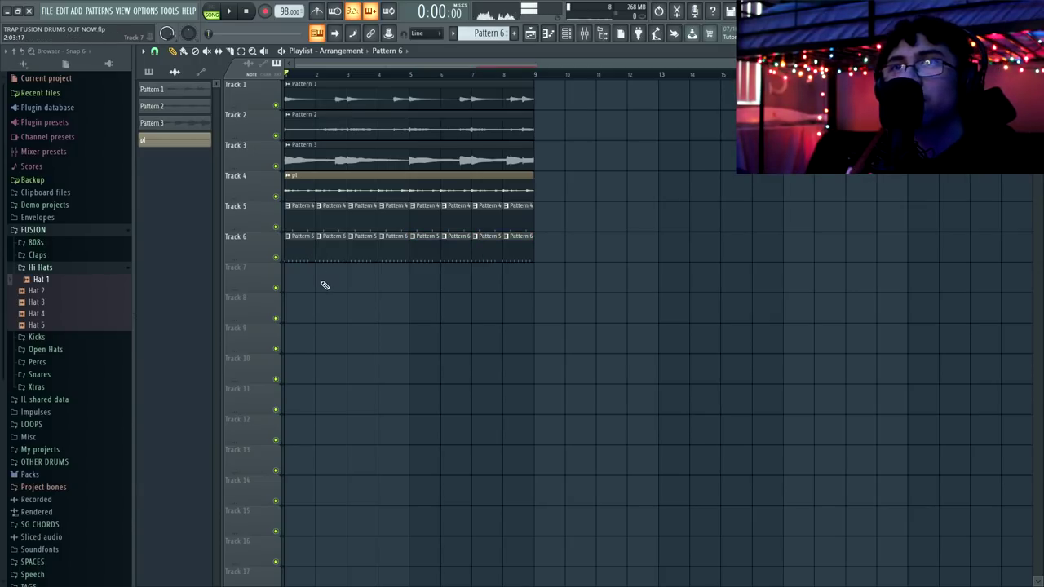
key("space")
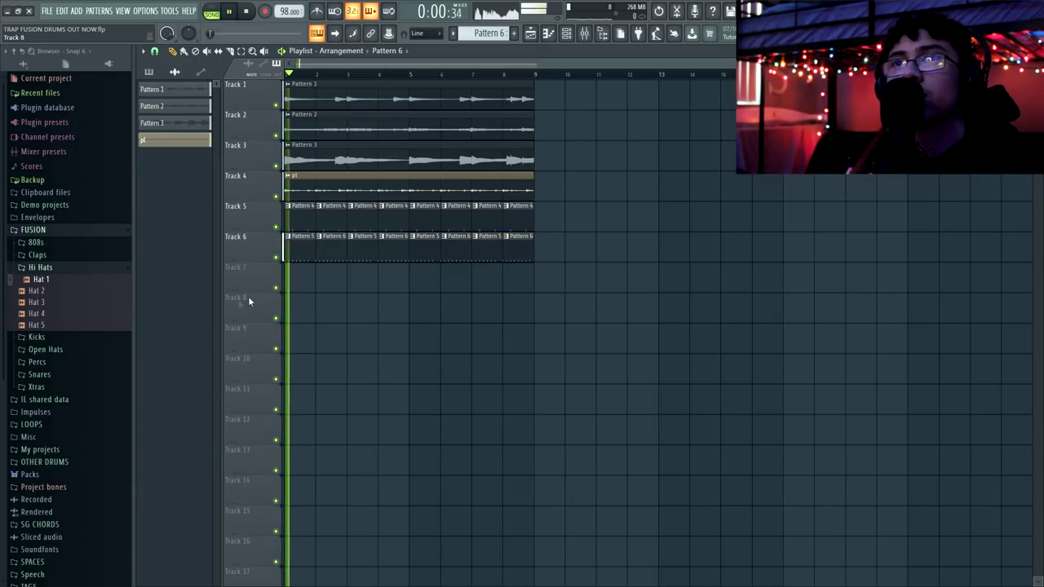
key("space")
Open Open 2 from the Open Hats folder in a new channel and program its hit on step 3 of Pattern 7
left_click(70, 351)
right_click(67, 372)
left_click(79, 384)
left_click(451, 283)
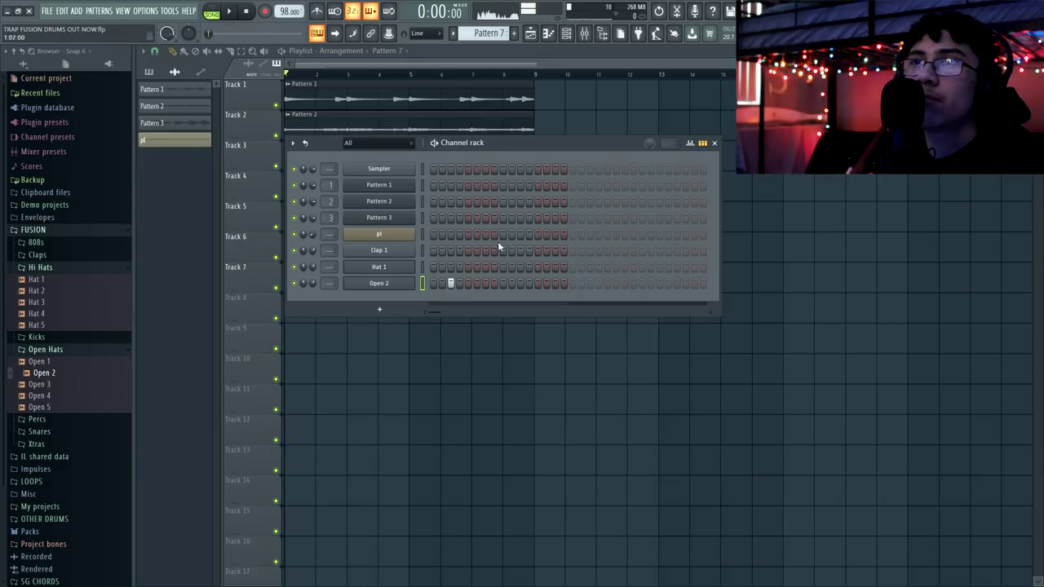
left_click(548, 33)
key("space")
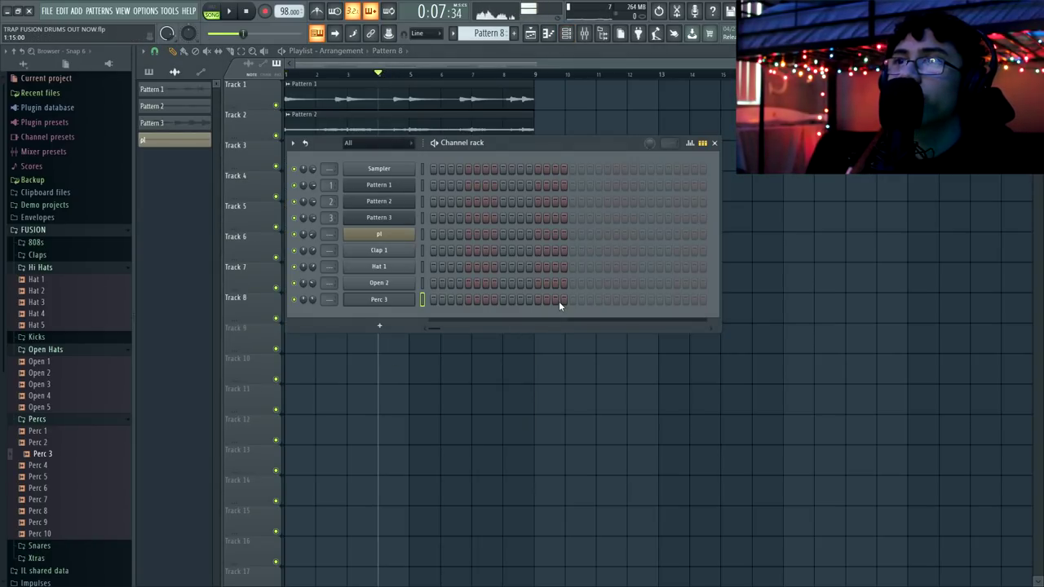
Program a Perc 3 hit on step 16 of Pattern 8 and check its note in the piano roll
left_click(561, 300)
key("space")
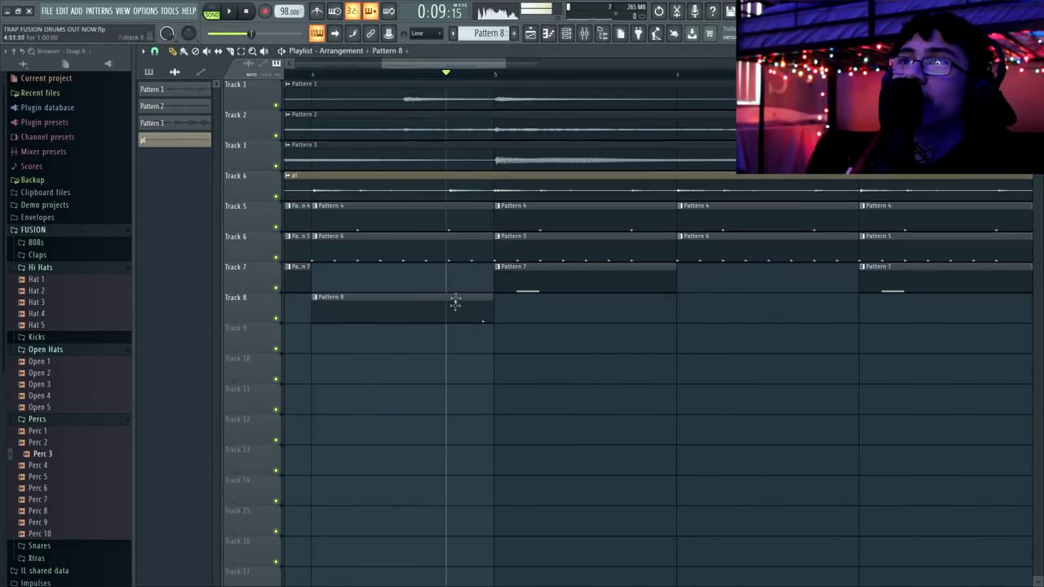
double_click(454, 303)
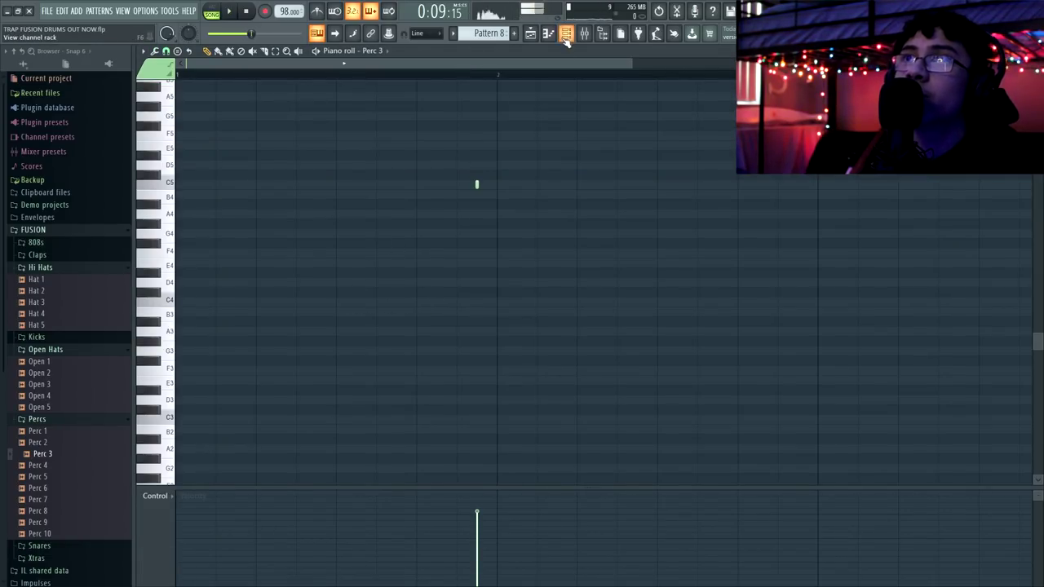
left_click(531, 33)
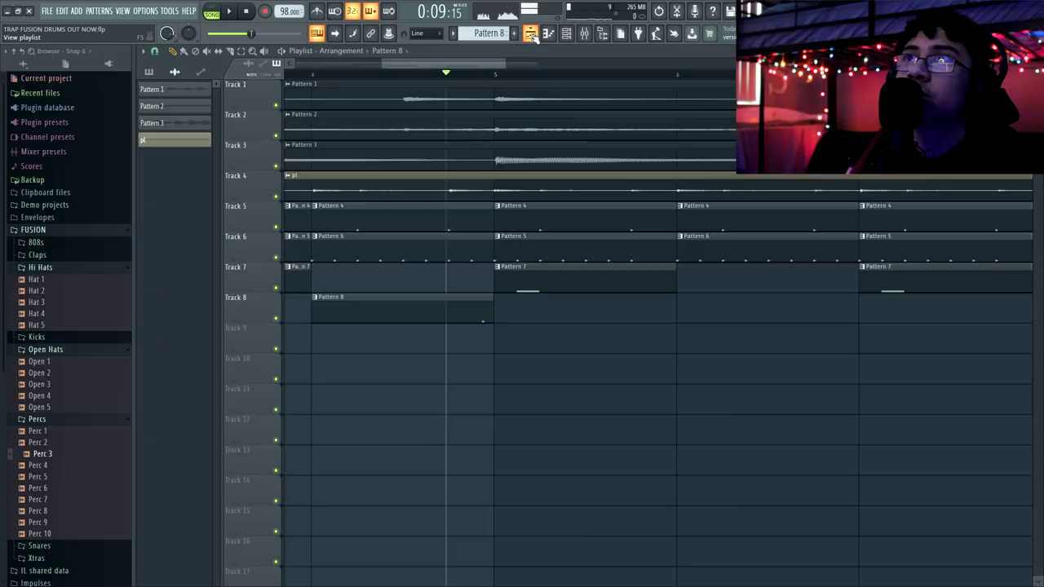
Open the Perc 3 channel settings and change the sample's root note
left_click(566, 34)
left_click(378, 298)
left_click_drag(310, 183, 272, 176)
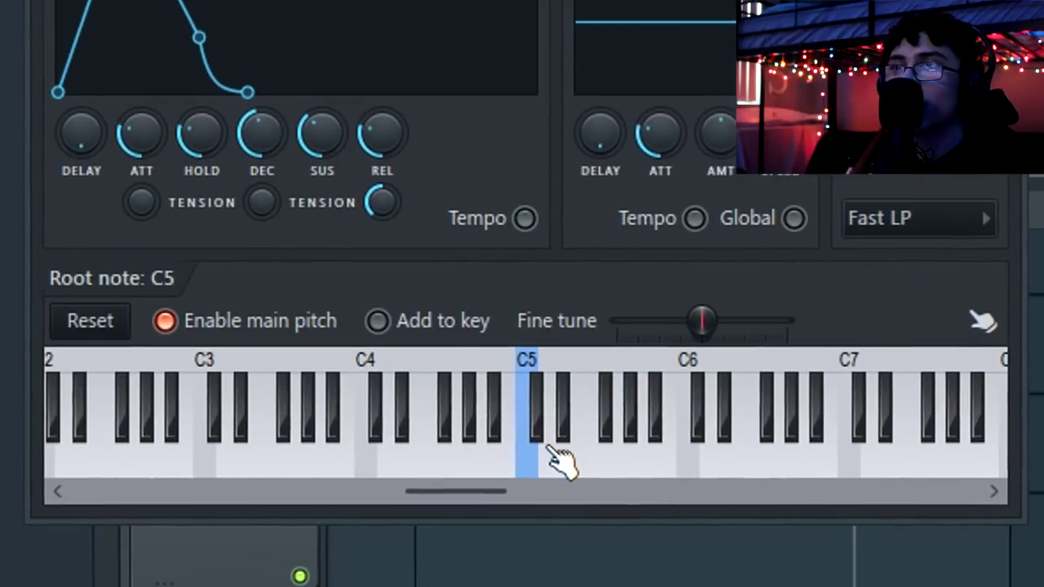
left_click(340, 402)
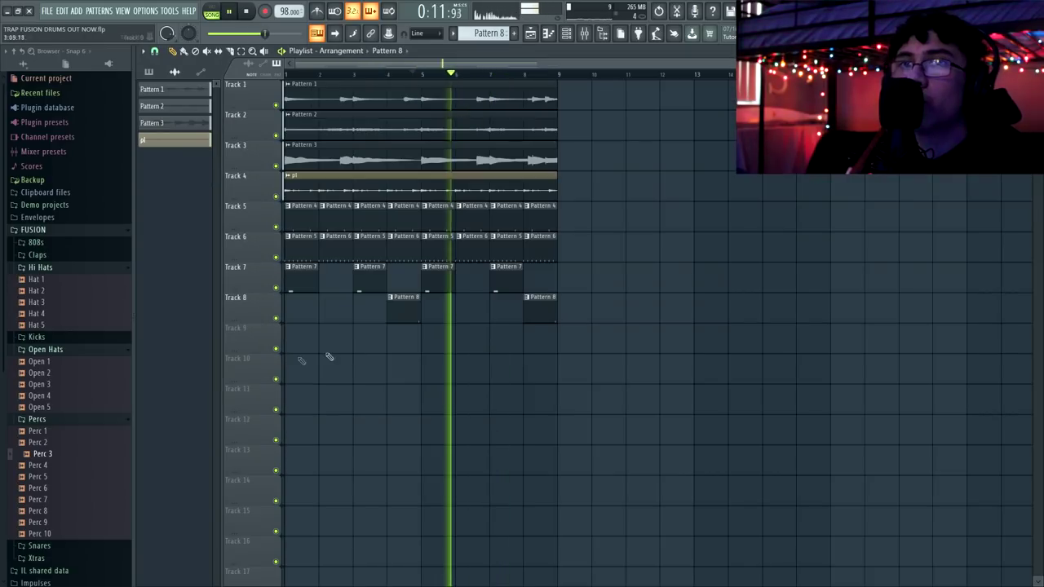
Audition Perc 7, load it into a new channel and program a hit on step 10 of Pattern 9
key("space")
left_click(41, 499)
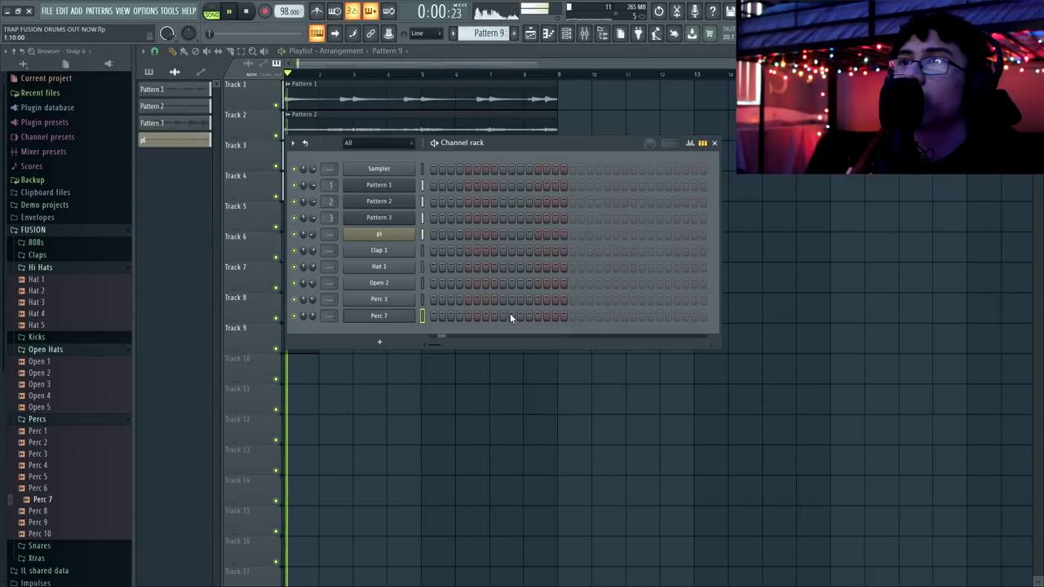
left_click(512, 314)
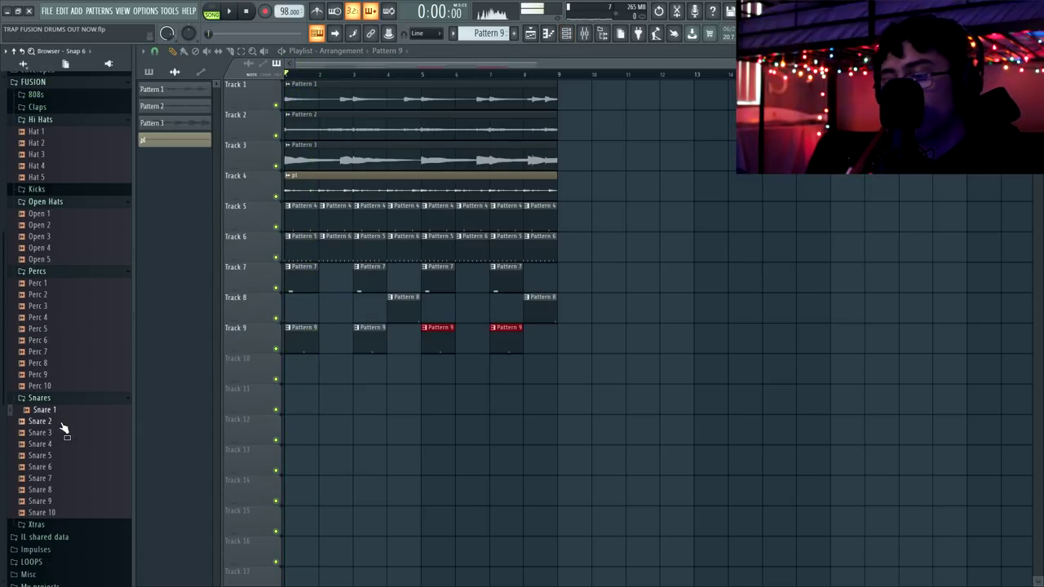
Open Snare 6 from the Snares folder in a new channel and create Pattern 10 for it
right_click(64, 467)
left_click(91, 465)
left_click(515, 34)
key("Return")
key("Escape")
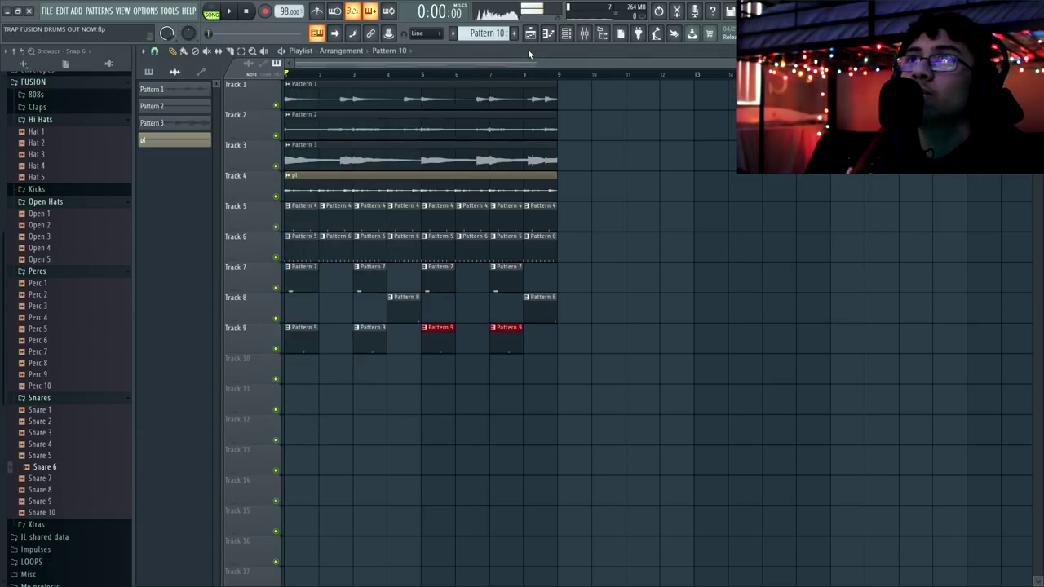
Place Pattern 10 at bar 2 of Track 10 and program Snare 6 hits on steps 8 and 10
left_click(322, 378)
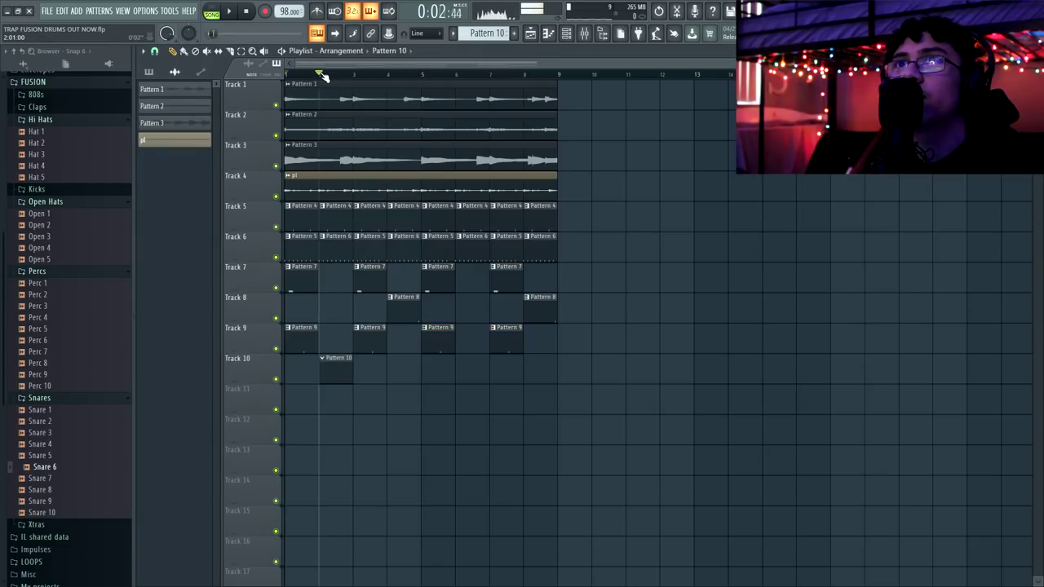
key("F6")
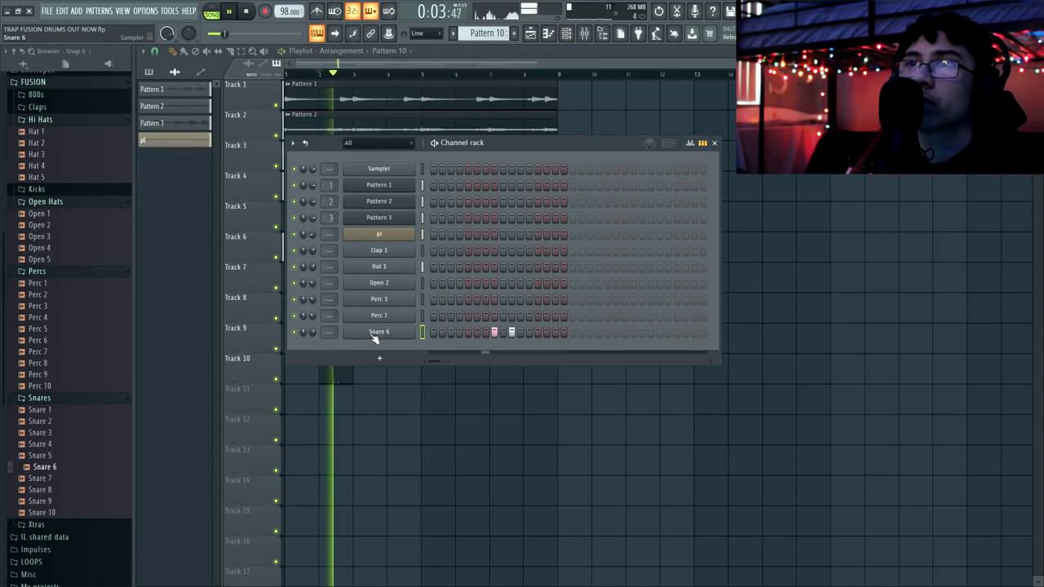
key("F6")
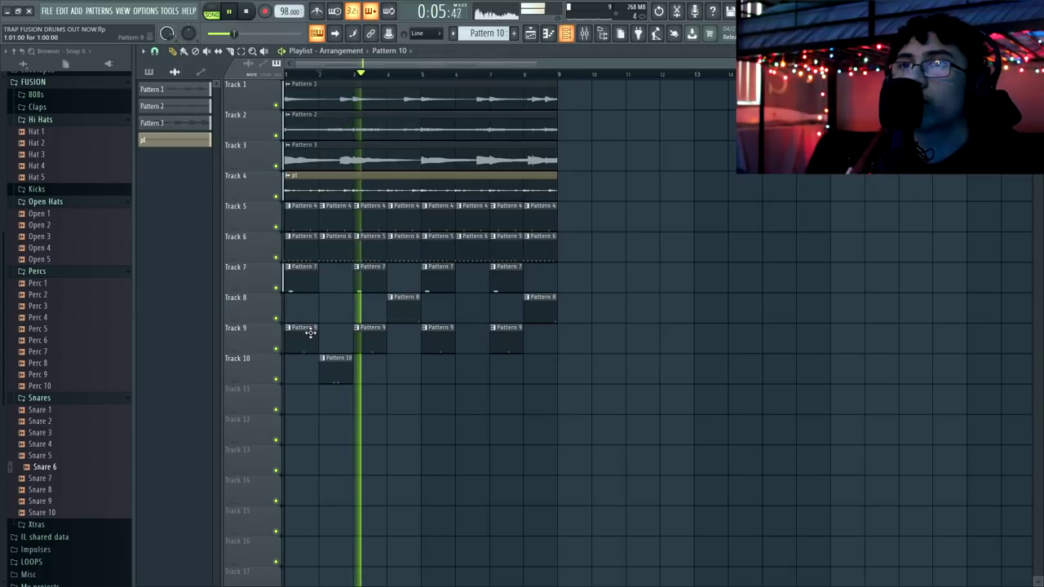
Program Perc 1 hits on steps 13 and 15 of Pattern 11
left_click(538, 348)
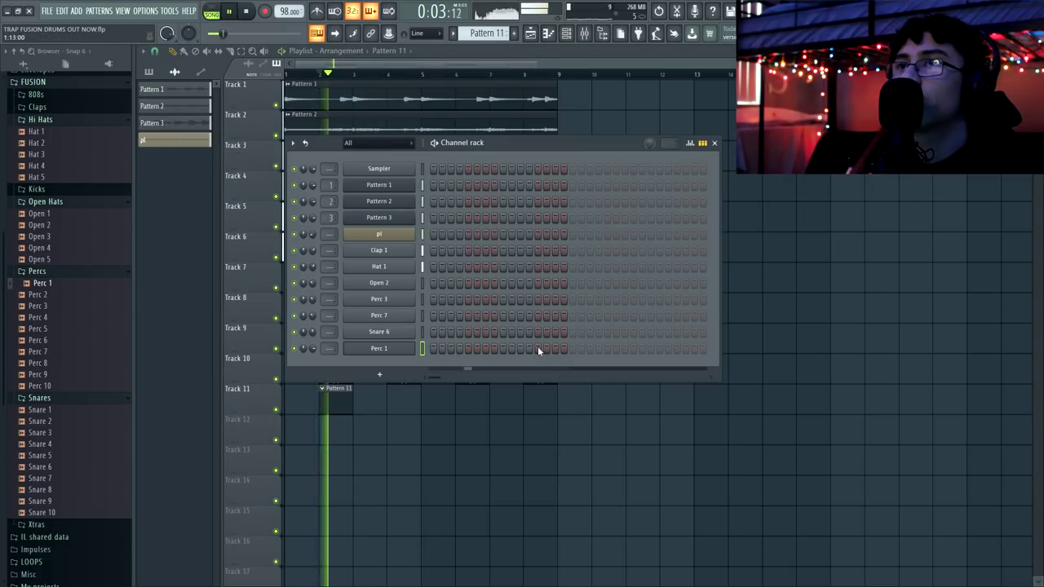
left_click(554, 348)
key("F6")
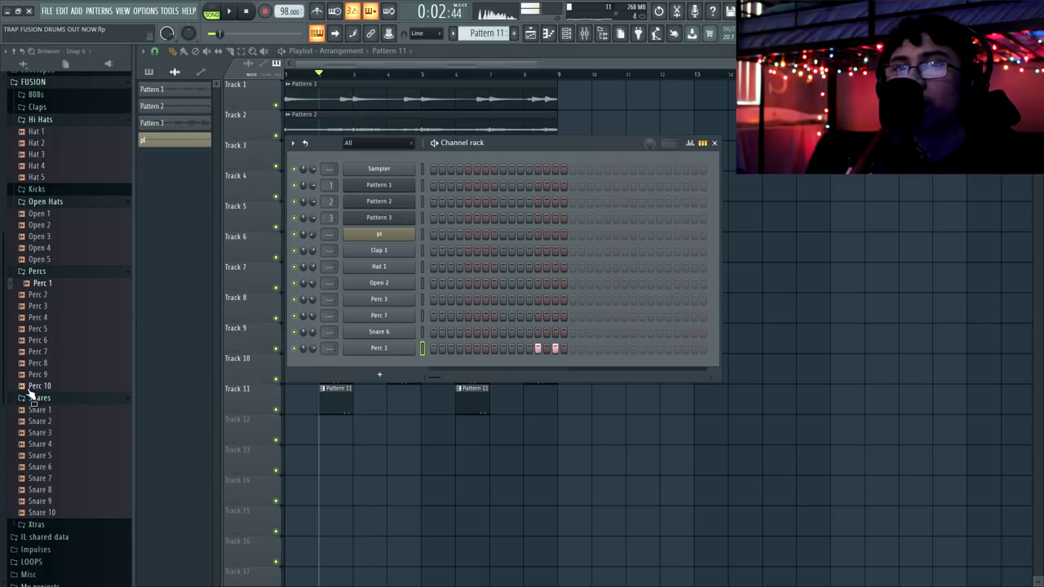
Open Perc 10 in a new channel and program a hit on step 1 of the new Pattern 12
right_click(33, 386)
left_click(49, 397)
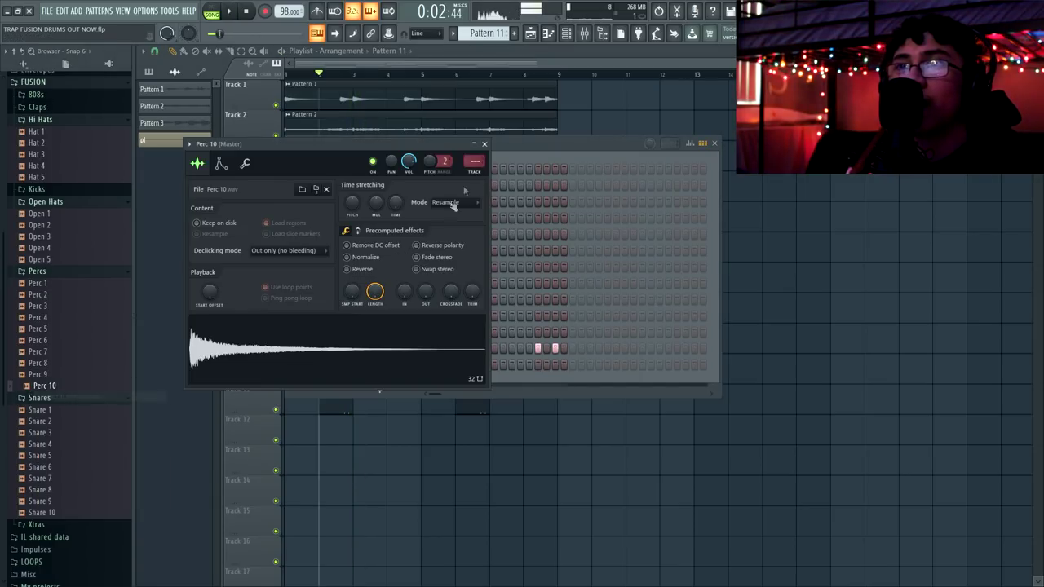
left_click(515, 34)
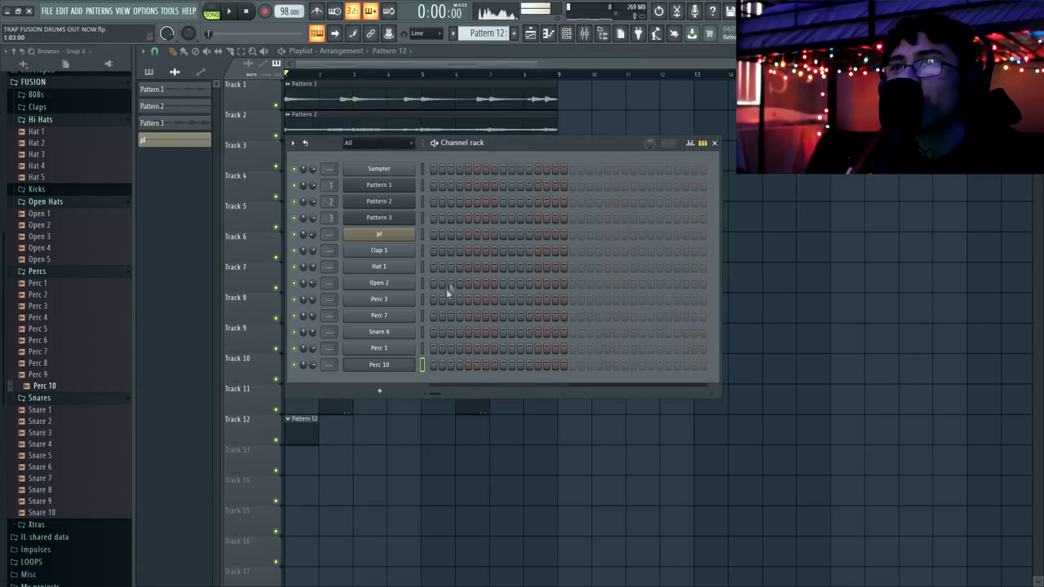
left_click(433, 364)
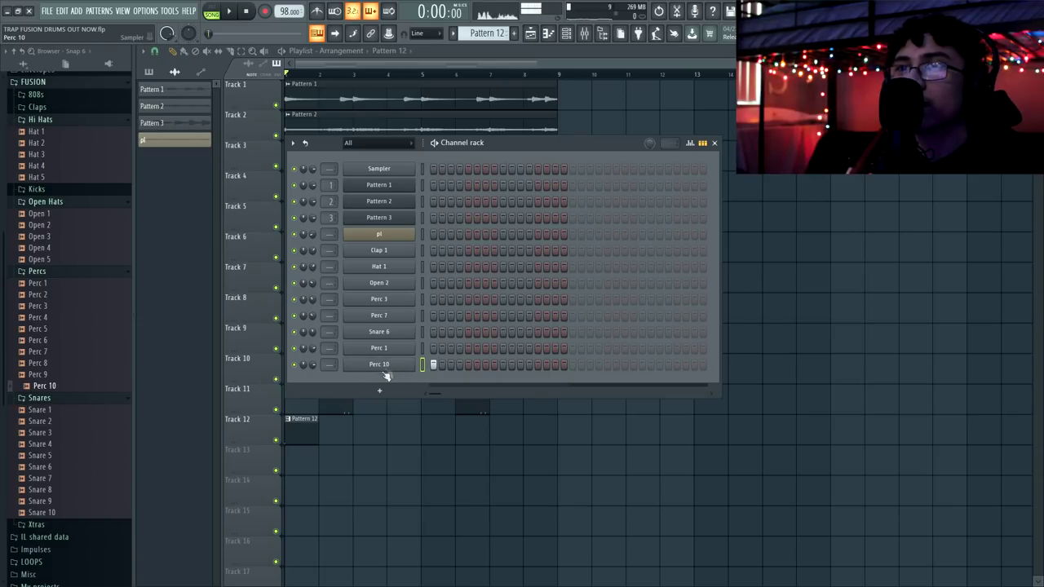
Play the arrangement, lower the Perc 10 channel volume to about 56% and save the project
key("space")
key("ctrl+s")
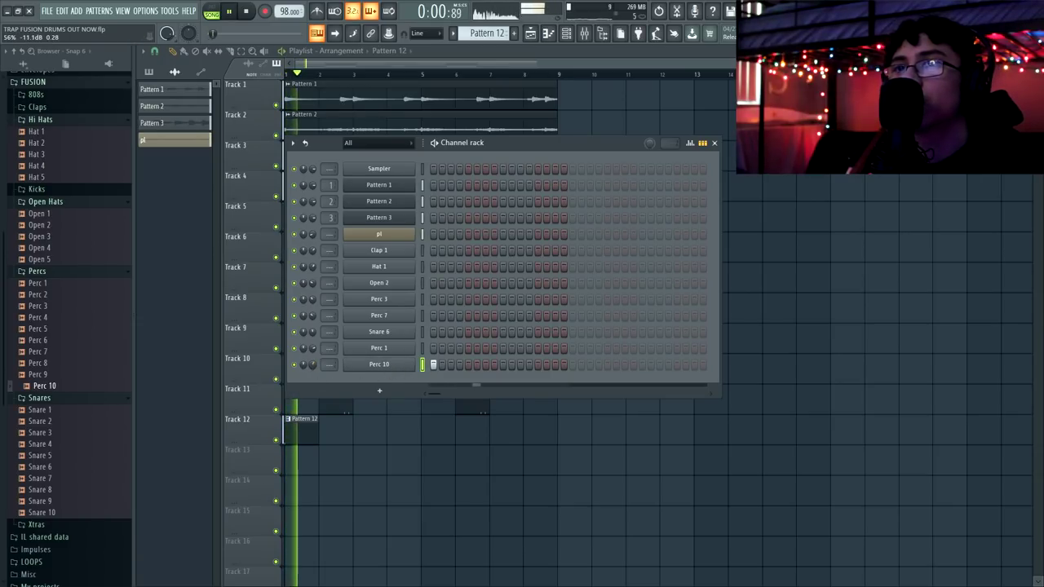
key("F6")
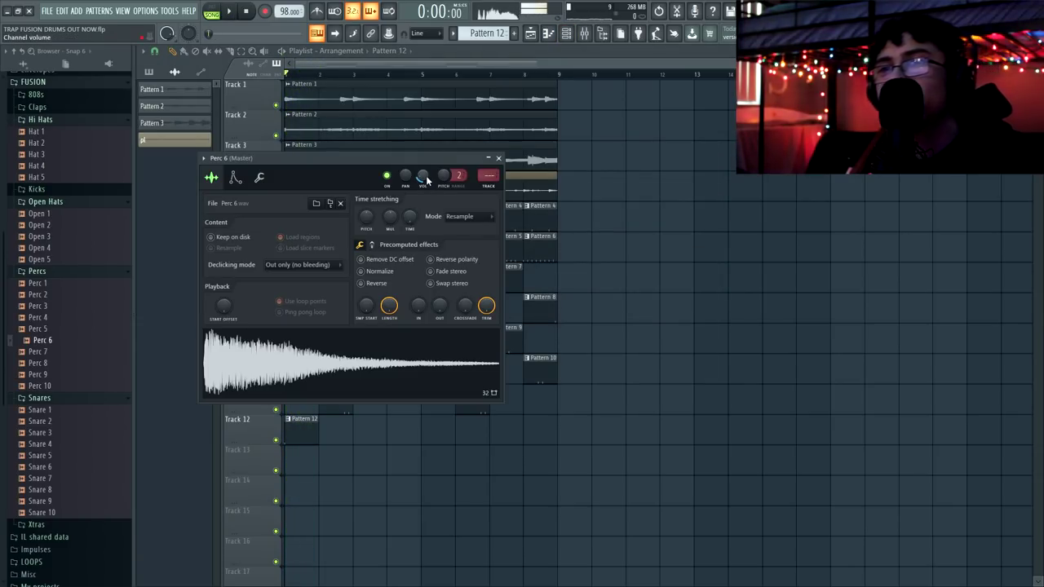
Create Pattern 13 and program a Perc 6 hit on step 4
left_click(514, 33)
left_click(498, 158)
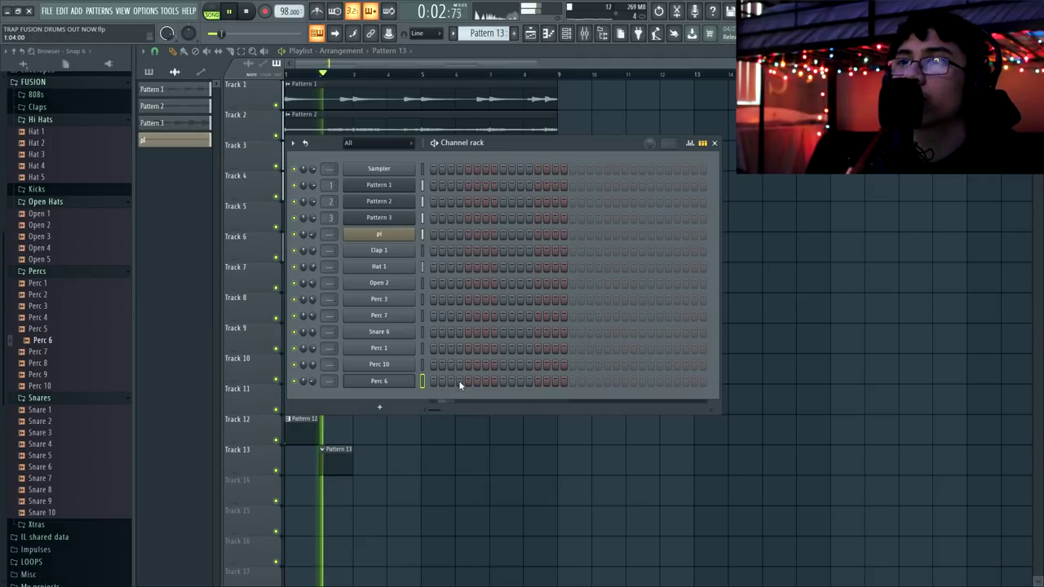
left_click(459, 382)
Repeat the Pattern 13 clip on Track 13 at bars 4, 6 and 8
key("space")
key("F6")
left_click(448, 471)
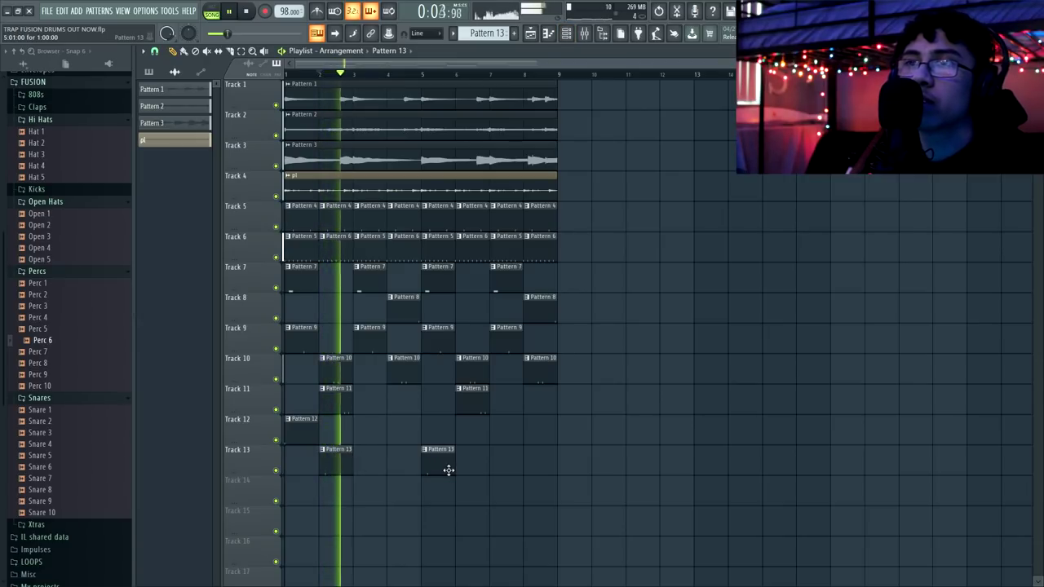
left_click_drag(441, 466, 411, 464)
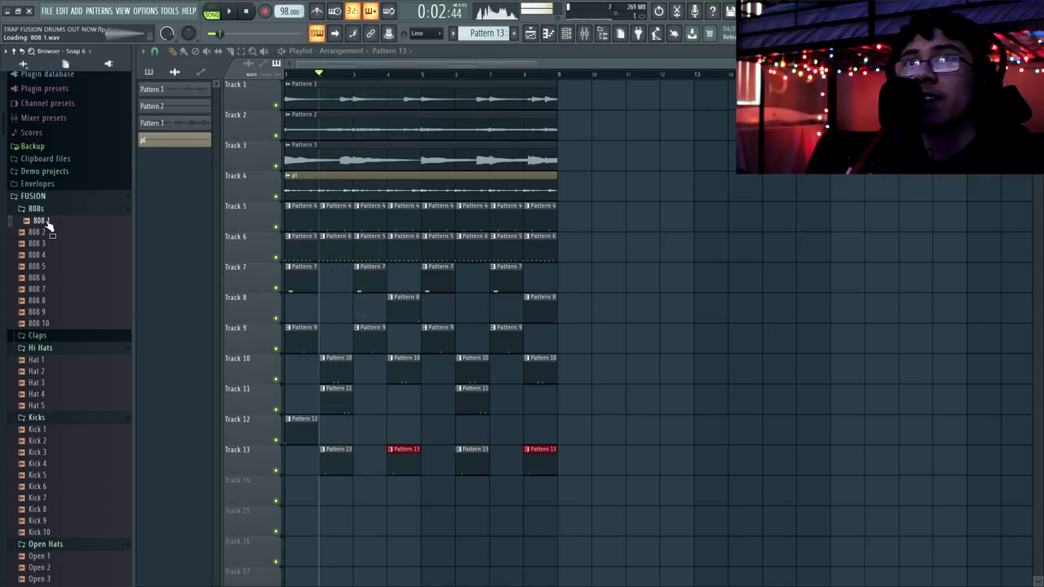
Audition the FUSION 808 samples from 808 1 through 808 10 and clear the playlist clip selection
key("Down")
key("Down")
key("Down")
key("Down")
key("Down")
key("Down")
key("Down")
key("Down")
key("Down")
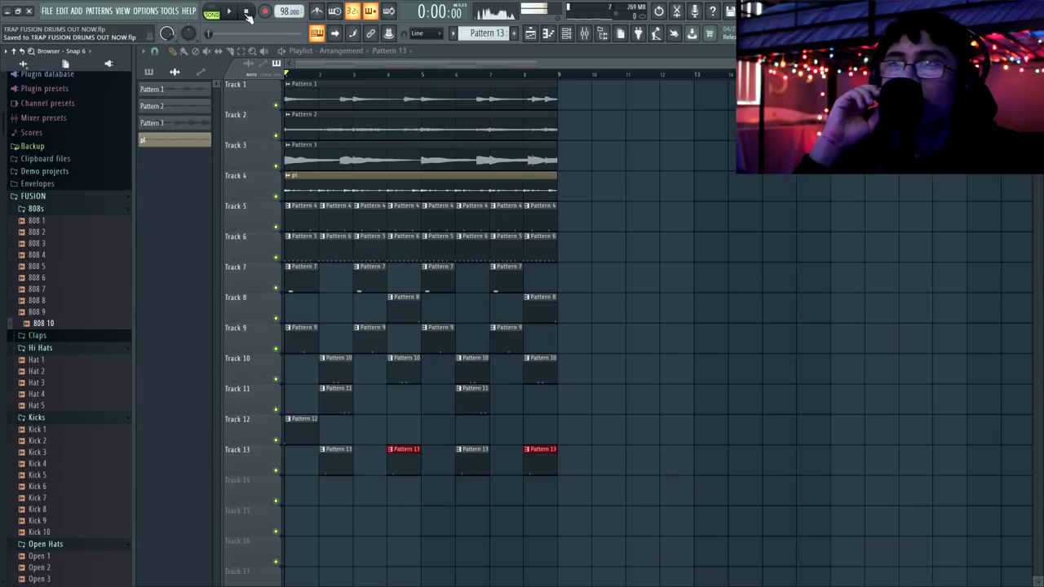
left_click(628, 268, "ctrl")
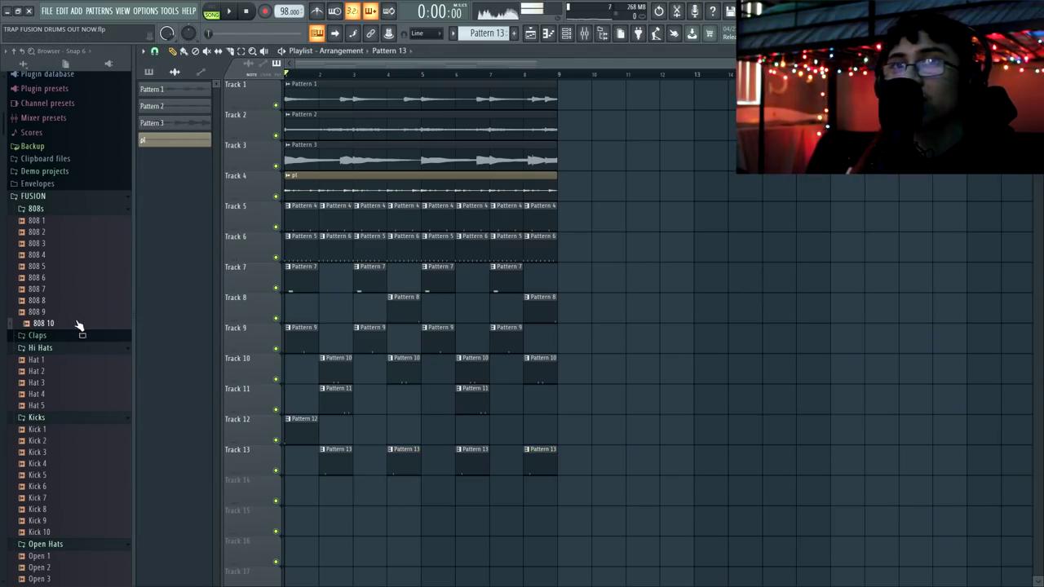
Open Kick 4 in a new channel and program hits on steps 1, 11 and 17 of Pattern 14
scroll(64, 397, "down", 3)
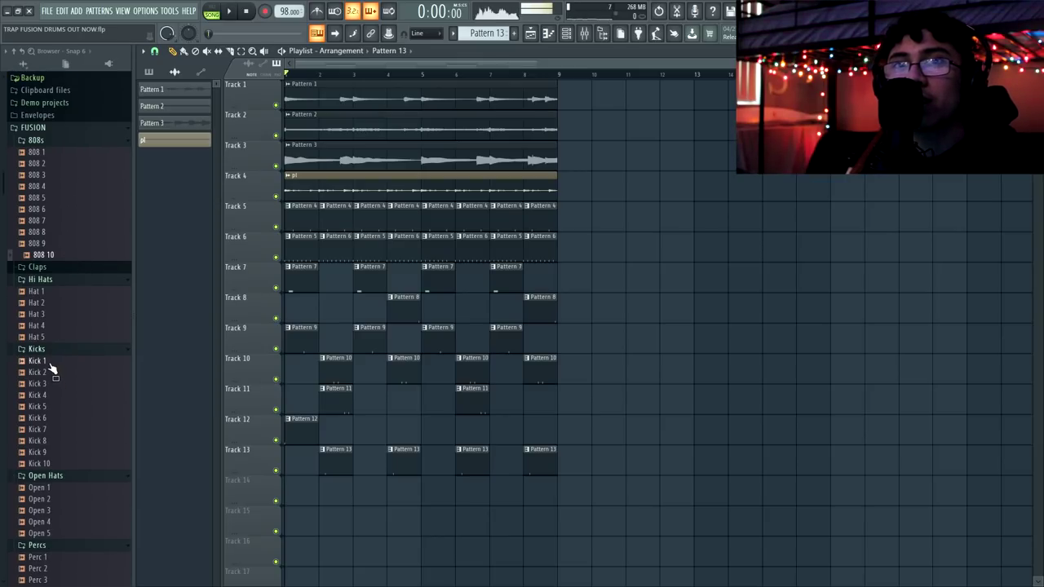
left_click(61, 394)
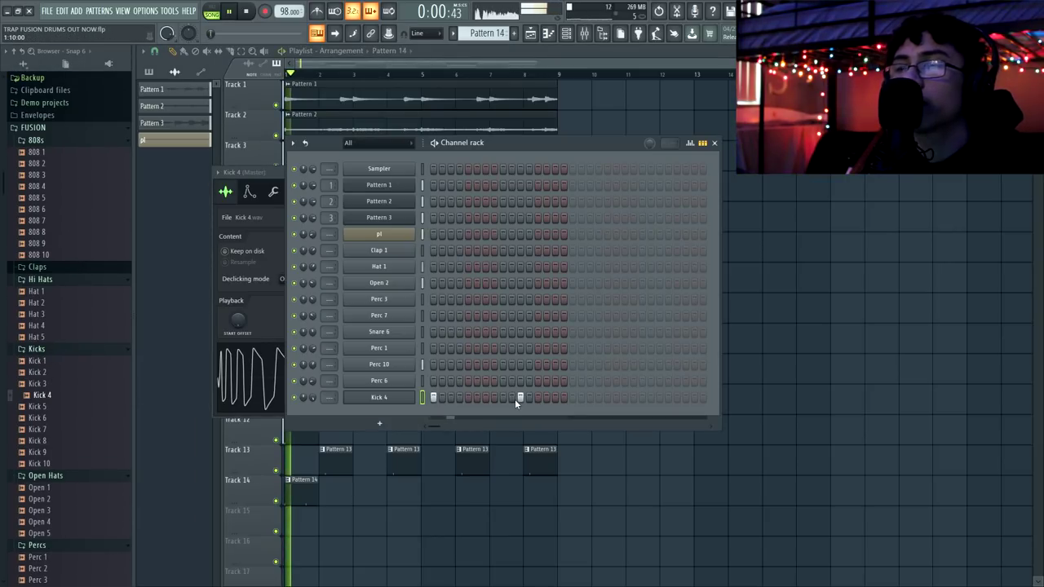
left_click(572, 396)
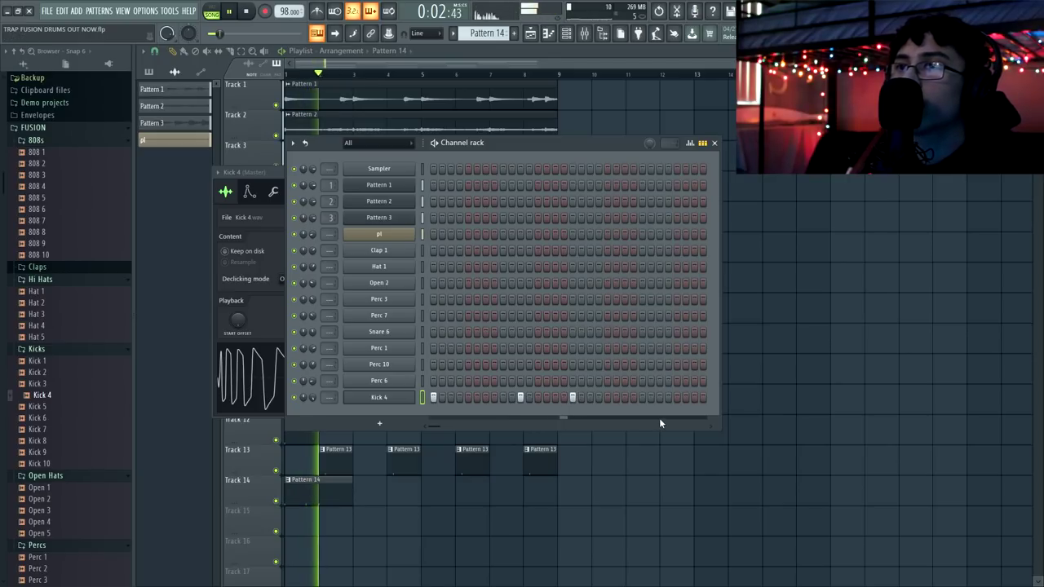
Arrange two-bar kick clips on Track 14: Pattern 14 at bars 1 and 5, Pattern 15 at bar 3, Pattern 16 at bar 7
key("F6")
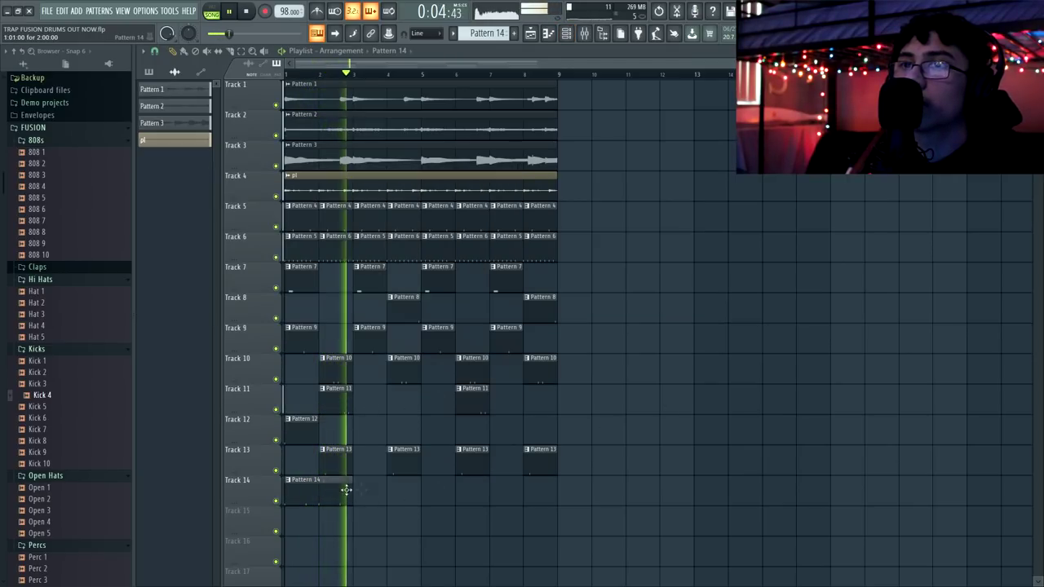
left_click(356, 485)
key("F6")
key("space")
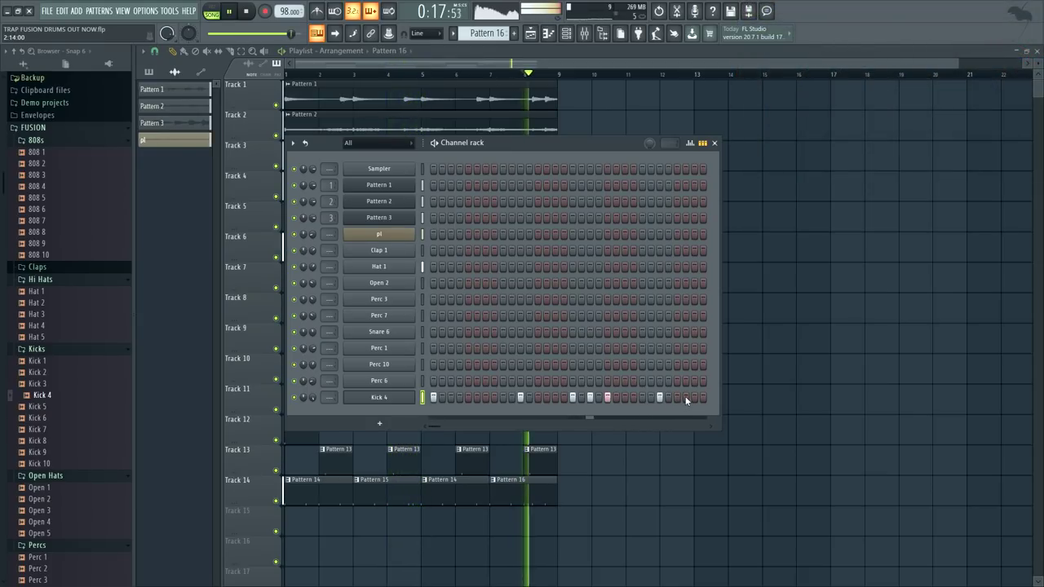
Add a Kick 4 hit on step 30 of Pattern 16 and play the arrangement with the kicks
left_click(685, 397)
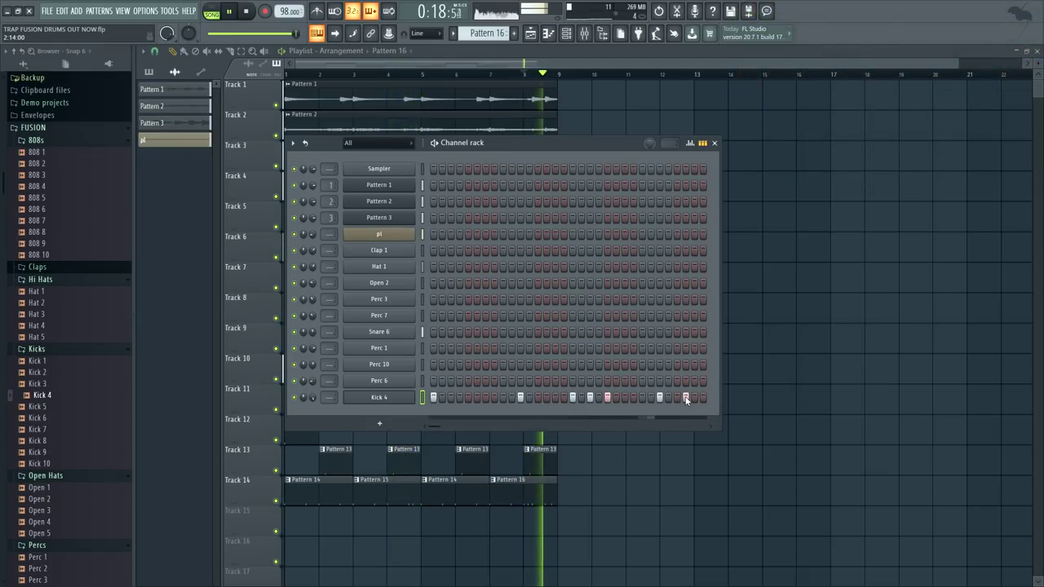
key("space")
key("F6")
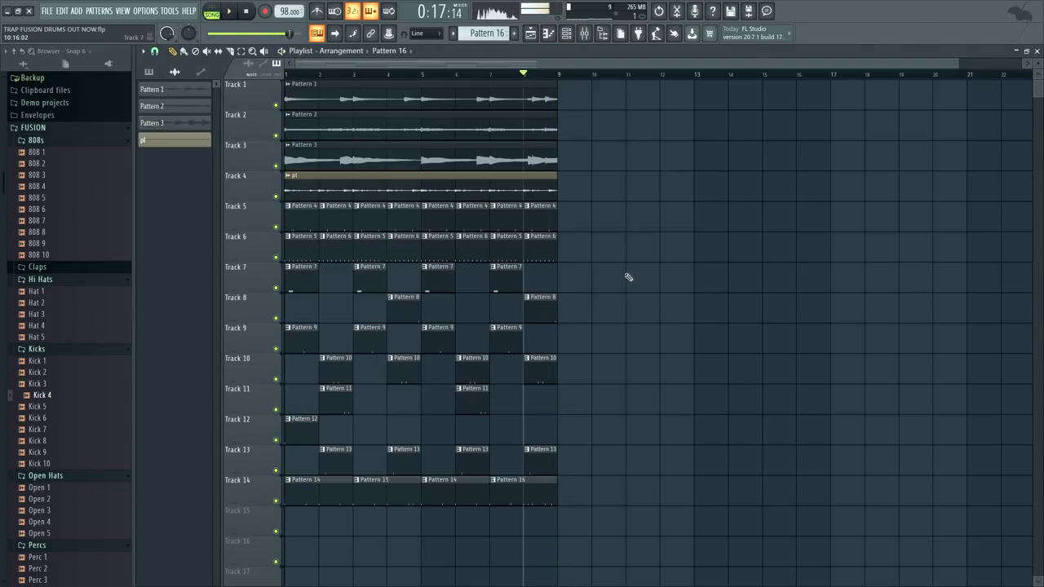
key("F6")
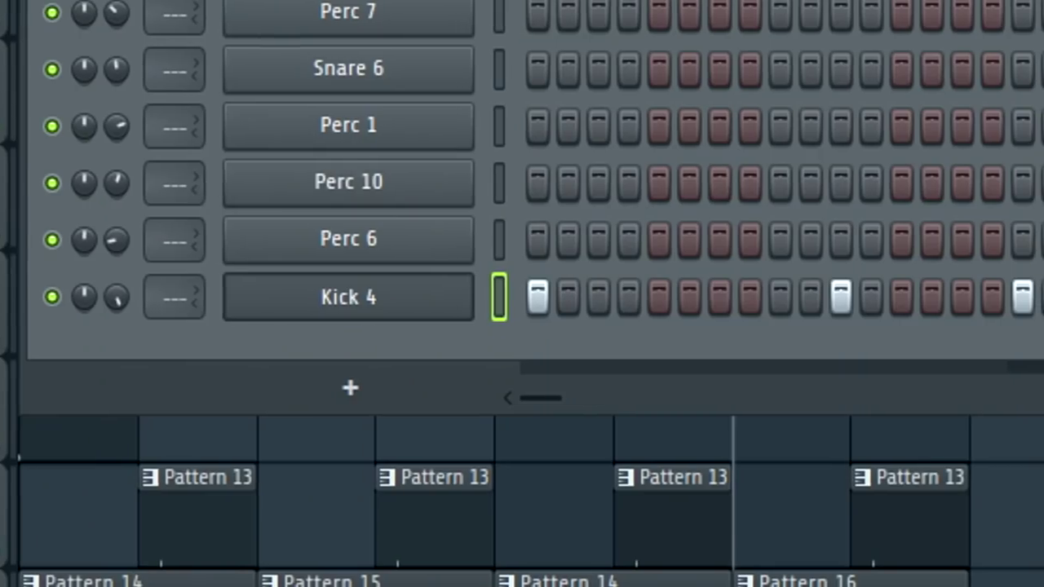
key("space")
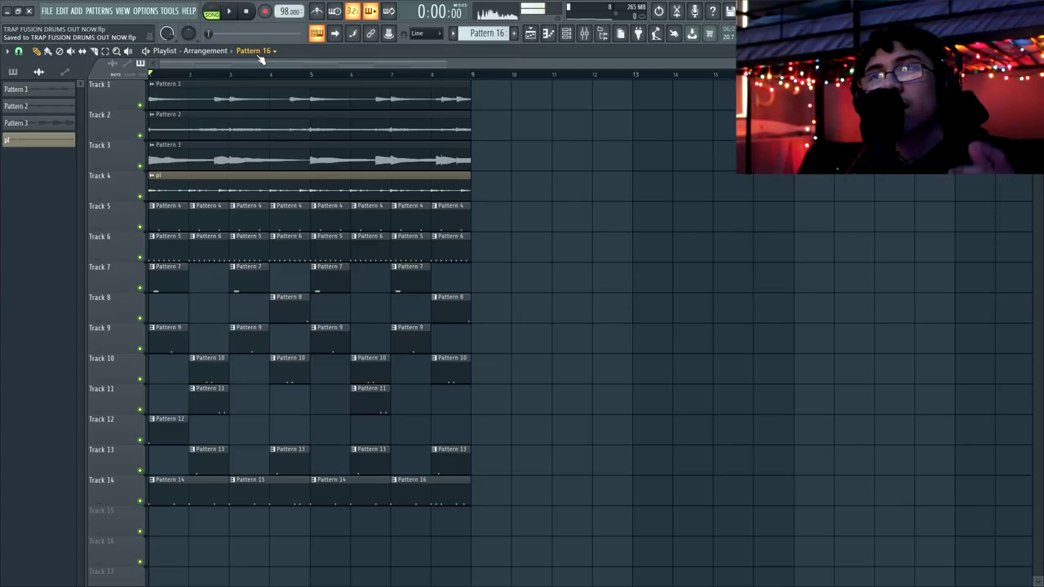
Examine the chord and bass notes of Pattern 1 across all eight bars in the piano roll
double_click(302, 174)
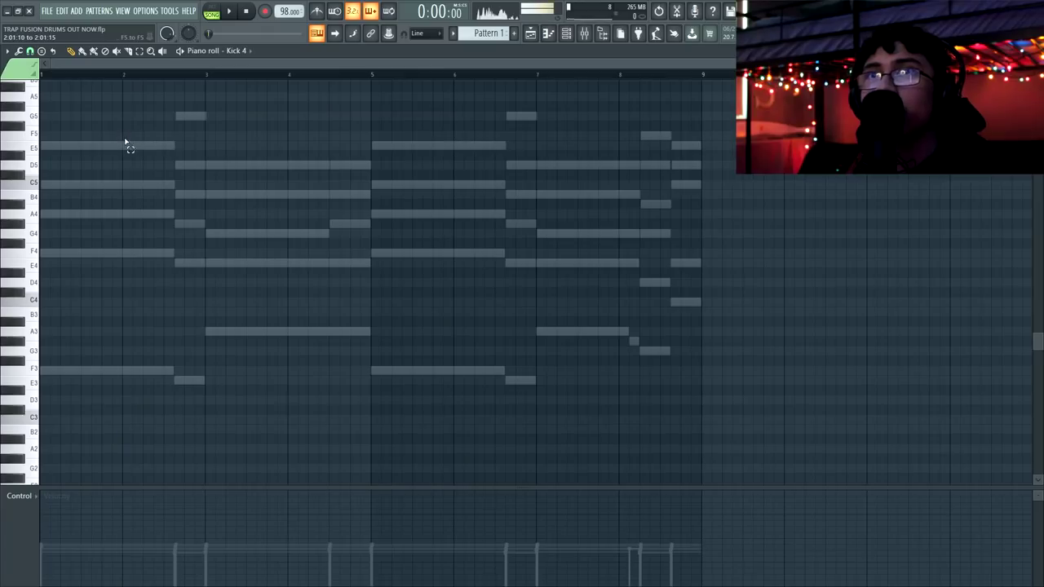
left_click_drag(239, 142, 230, 383)
left_click_drag(613, 133, 707, 370)
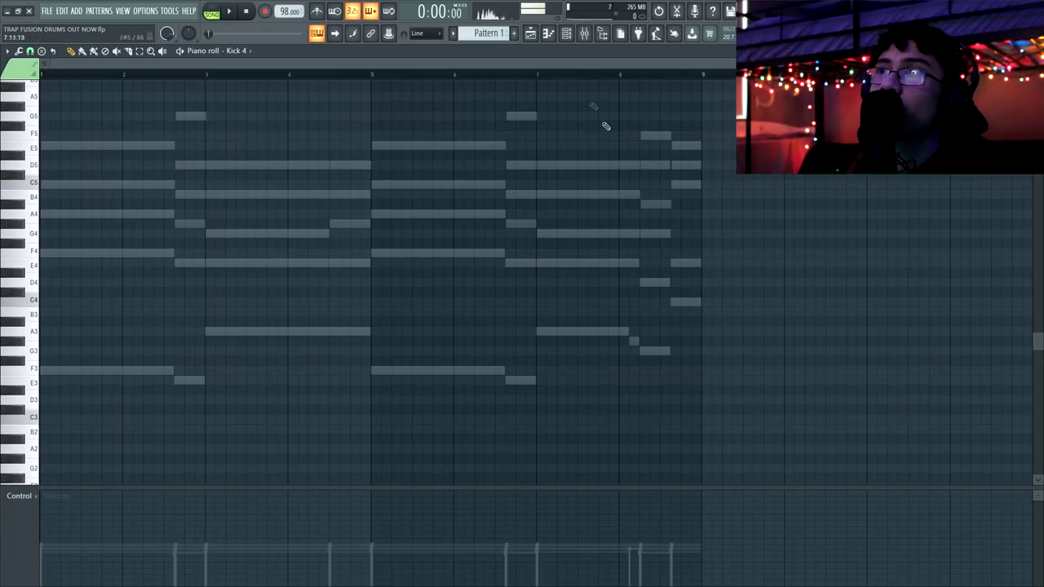
Return to the playlist, select the drum clips on Tracks 5 to 14 for review and clear the selection
left_click(530, 35)
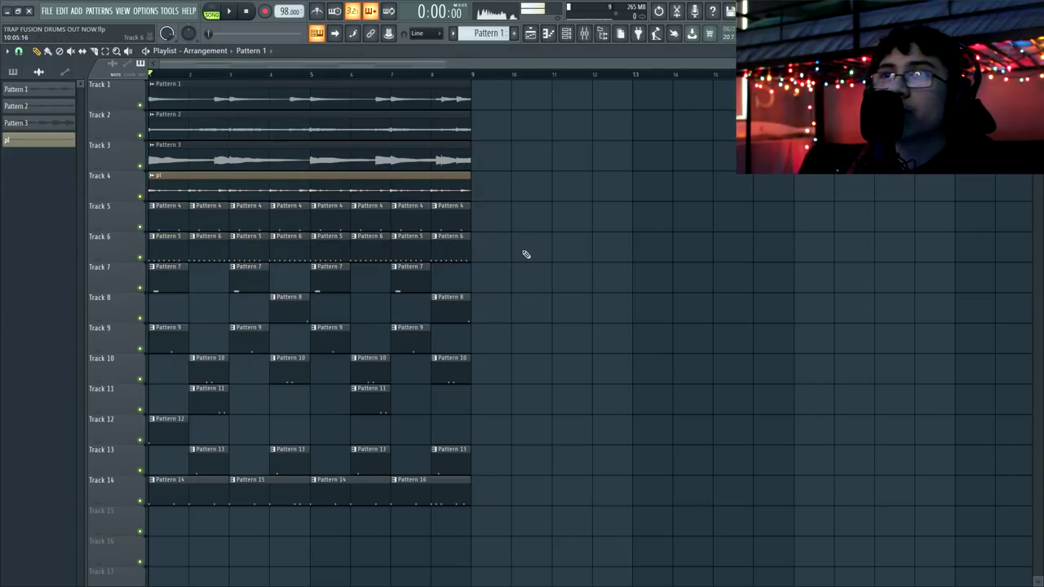
left_click_drag(355, 416, 94, 493)
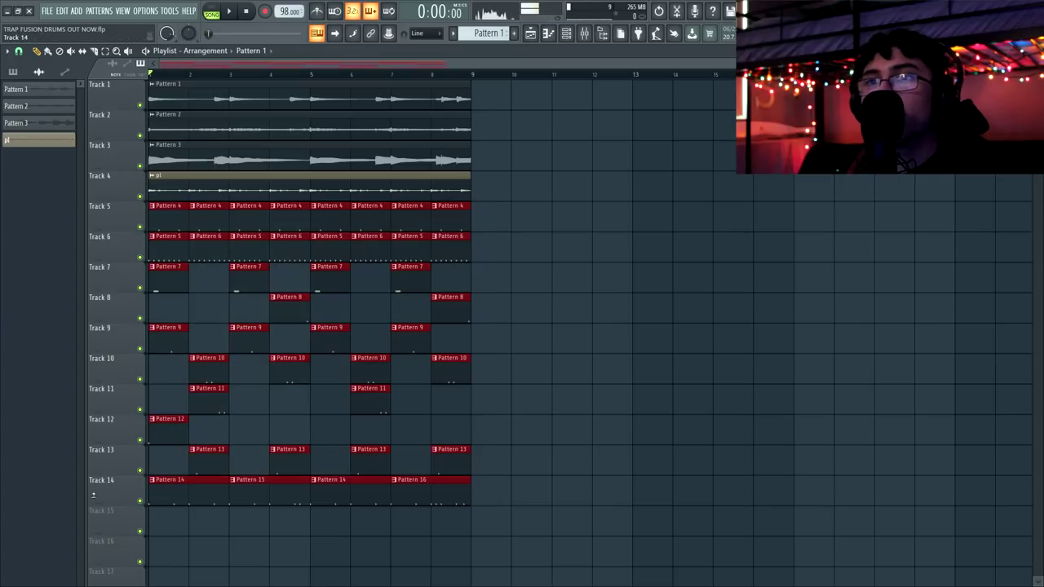
left_click(300, 435, "ctrl")
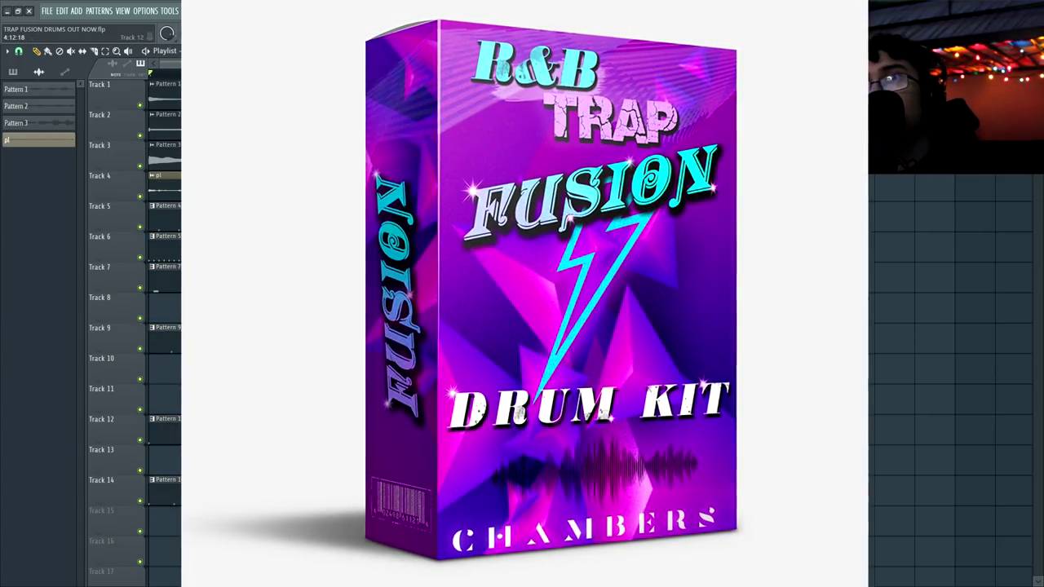